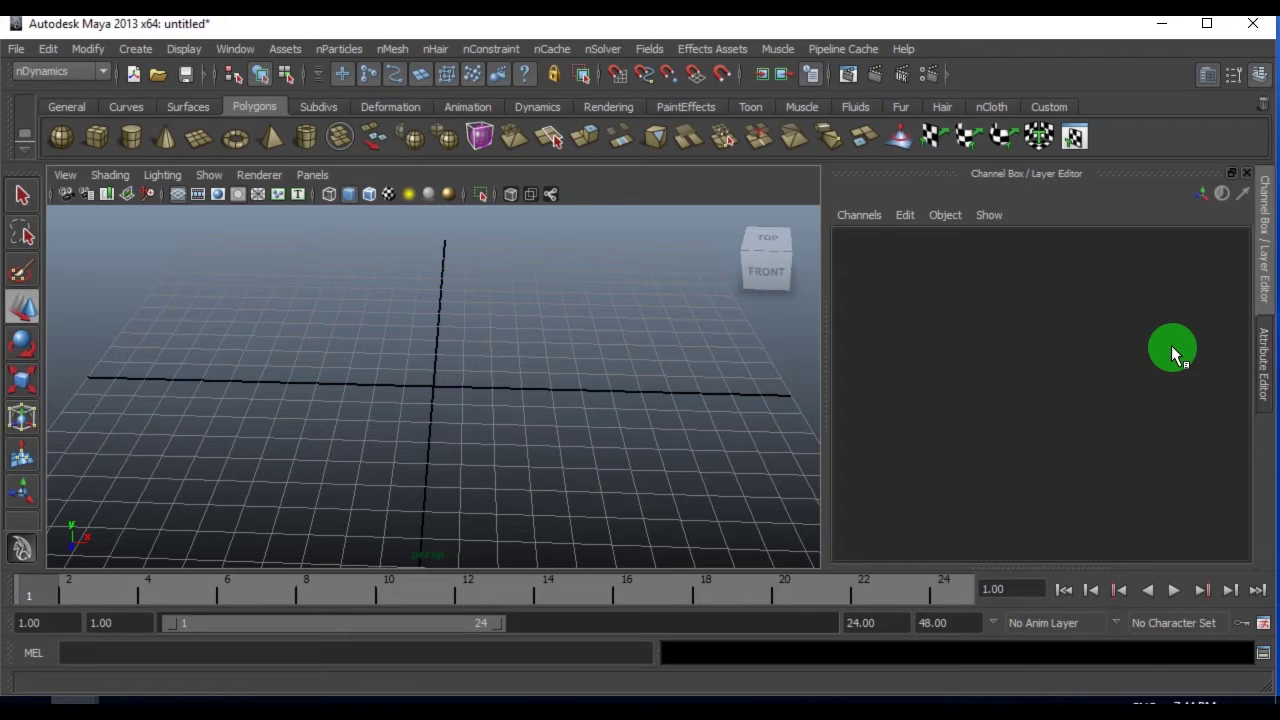
# - Create a polygon cube and expand its polyCube1 inputs in the Channel Box
pyautogui.click(1262, 293)
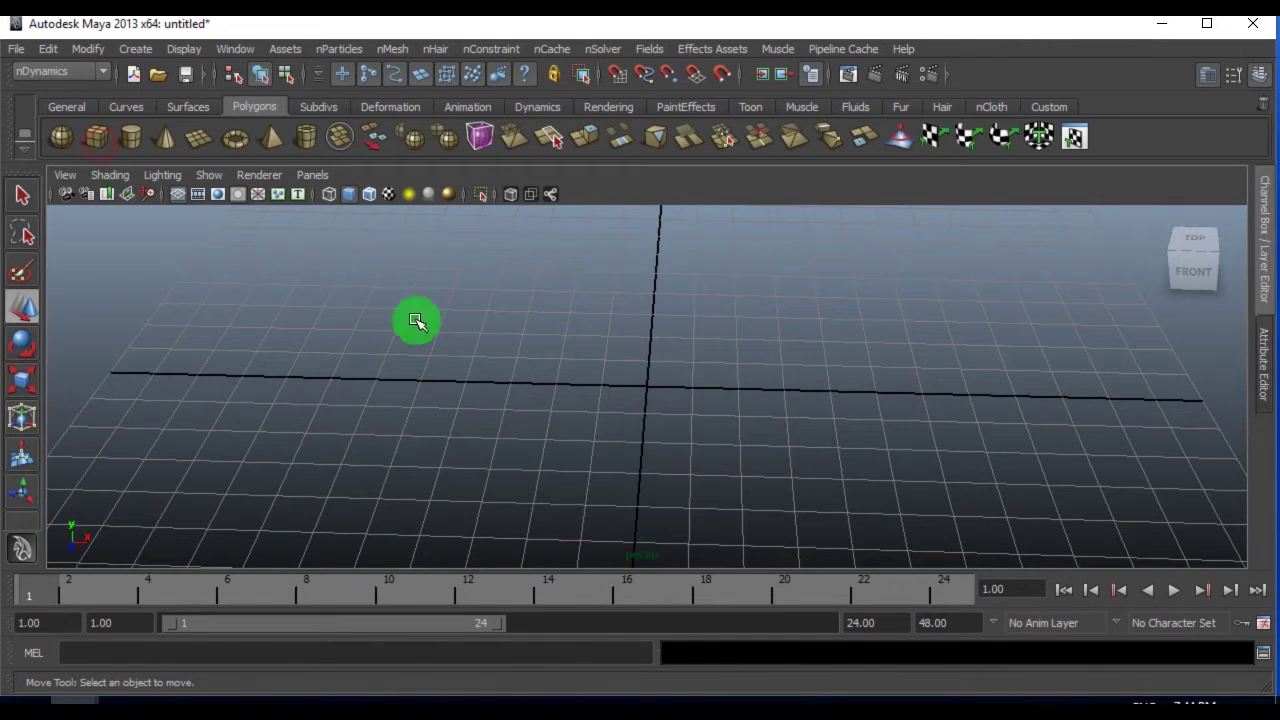
pyautogui.click(98, 140)
pyautogui.keyDown('alt'); pyautogui.moveTo(654, 460); pyautogui.dragTo(714, 449); pyautogui.keyUp('alt')
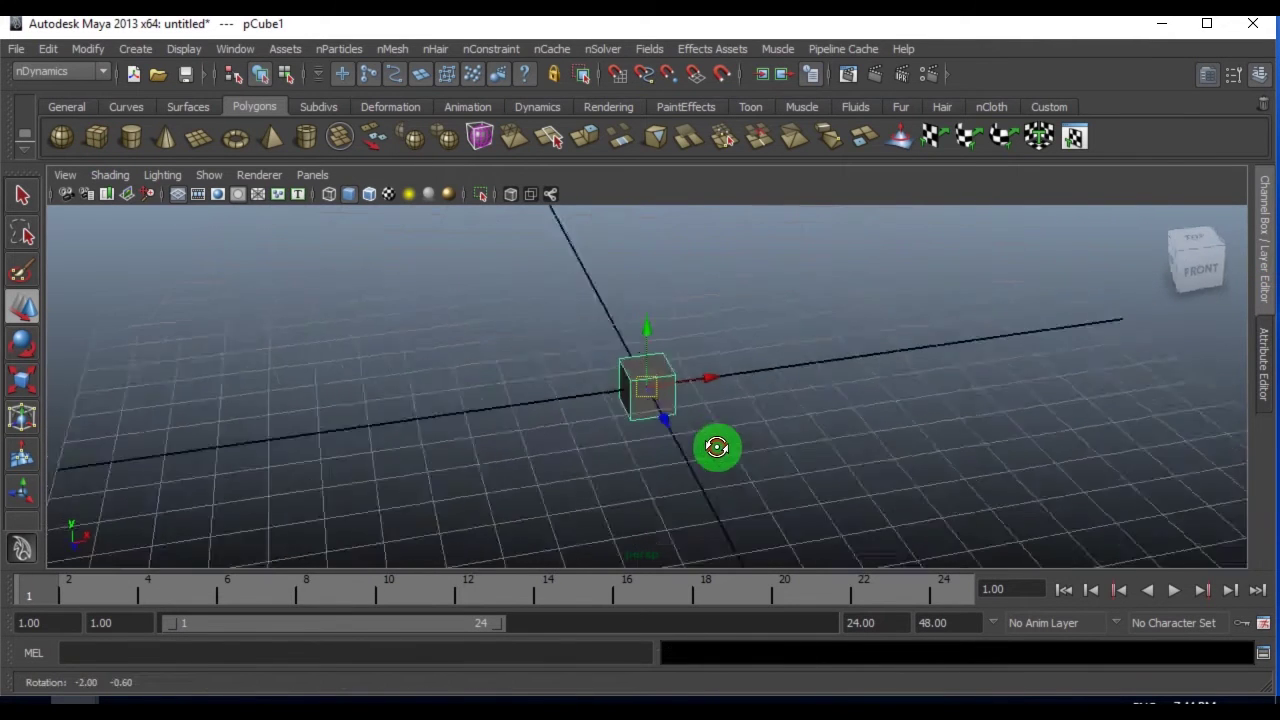
pyautogui.click(1264, 285)
pyautogui.click(885, 461)
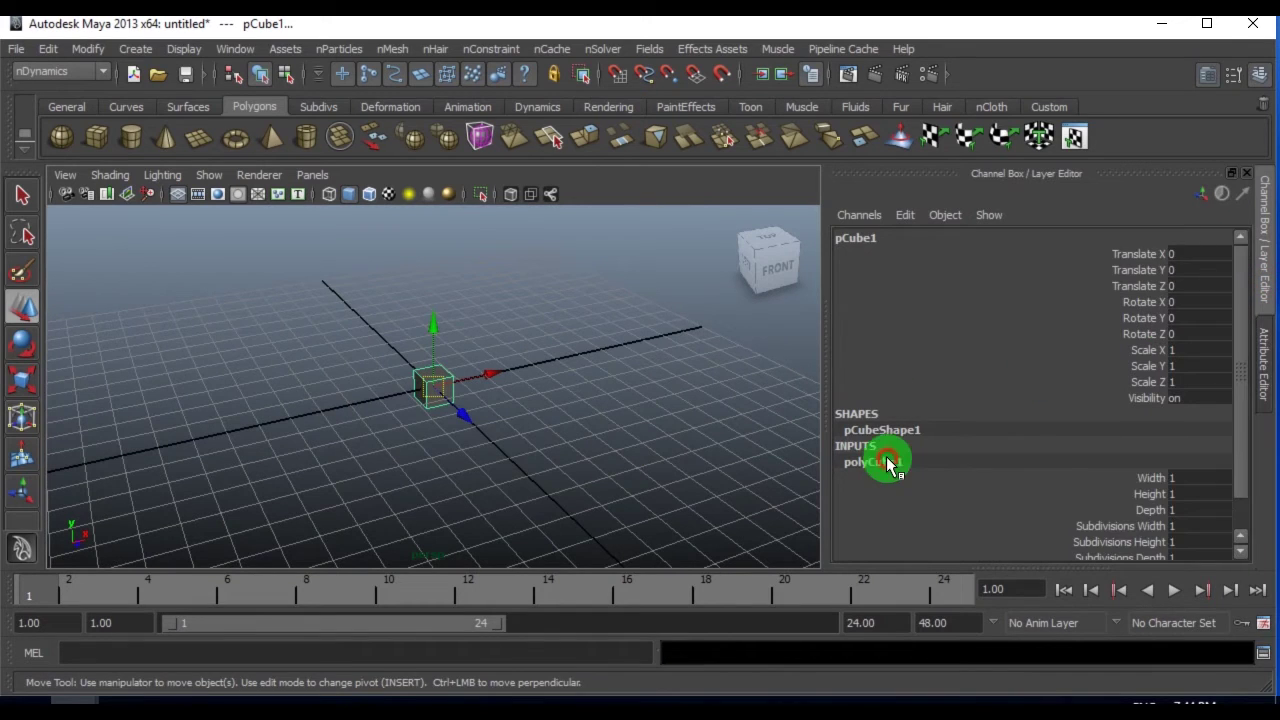
pyautogui.scroll(-1, 1041, 467)
pyautogui.keyDown('alt'); pyautogui.moveTo(384, 447); pyautogui.dragTo(553, 498); pyautogui.keyUp('alt')
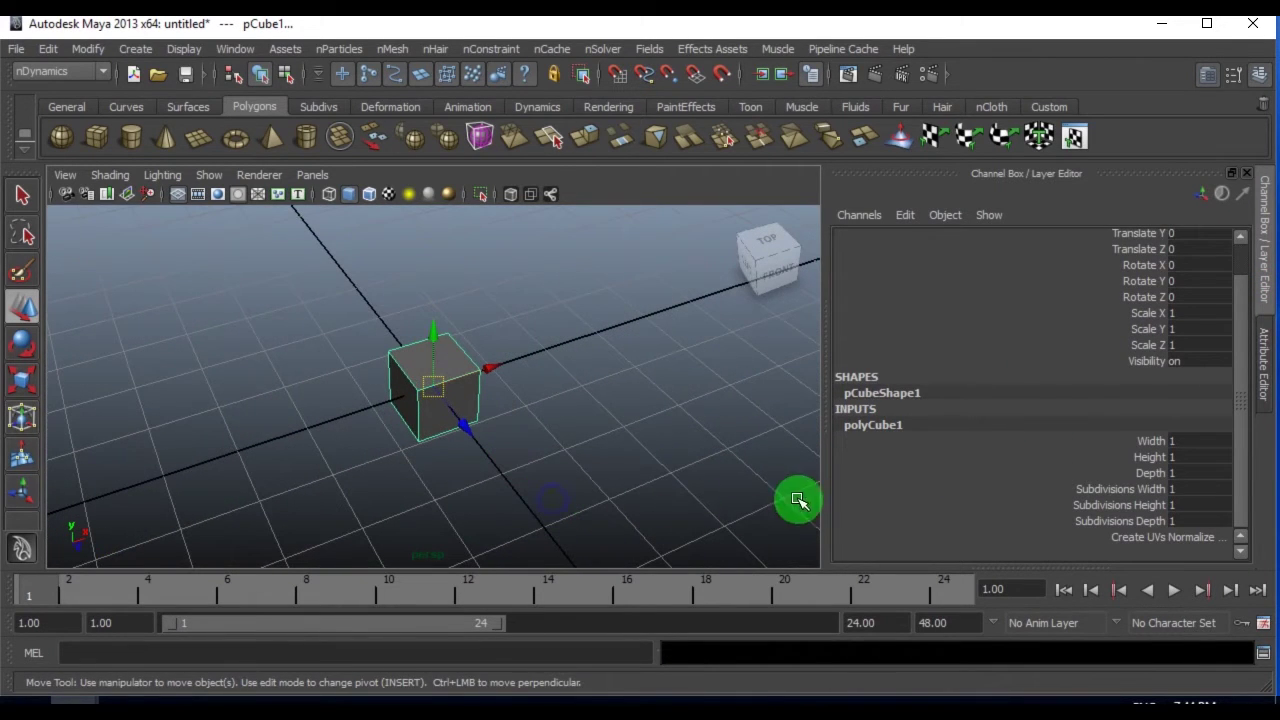
# - Set the cube's Width to 3, Depth to 6 and Height to 0.1
pyautogui.click(1176, 441)
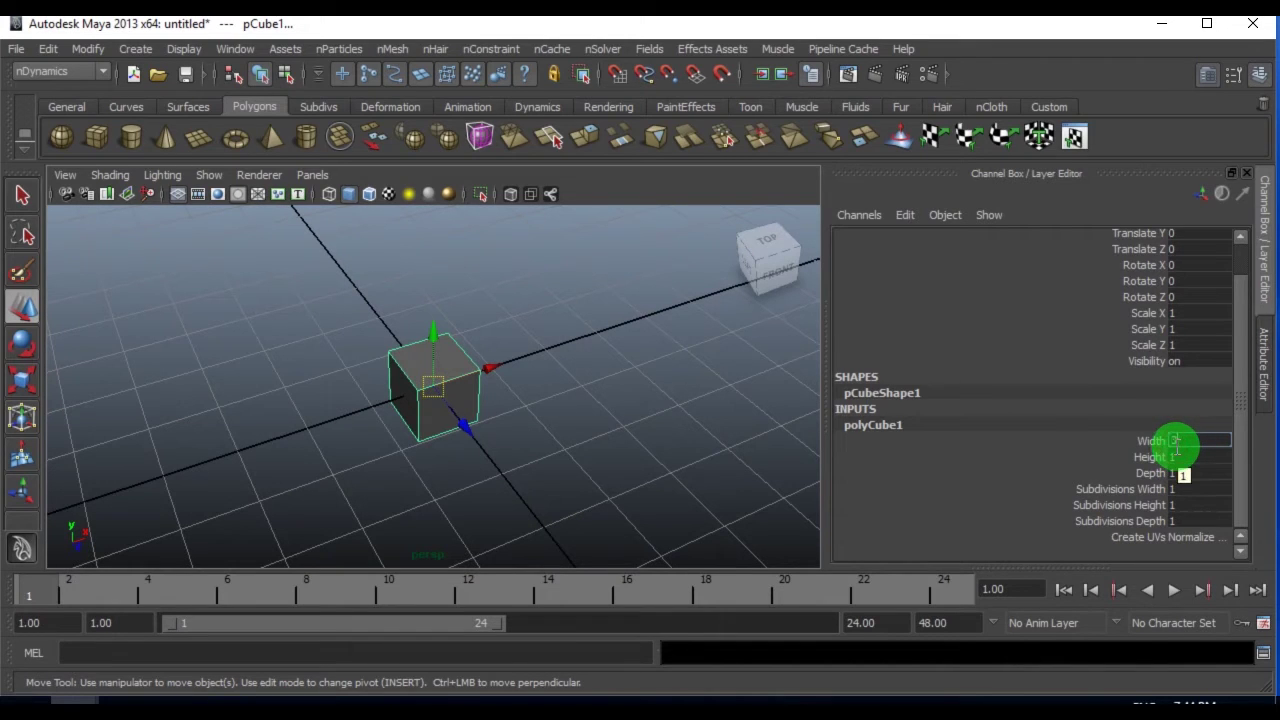
pyautogui.write('3')
pyautogui.press('Return')
pyautogui.click(1187, 472)
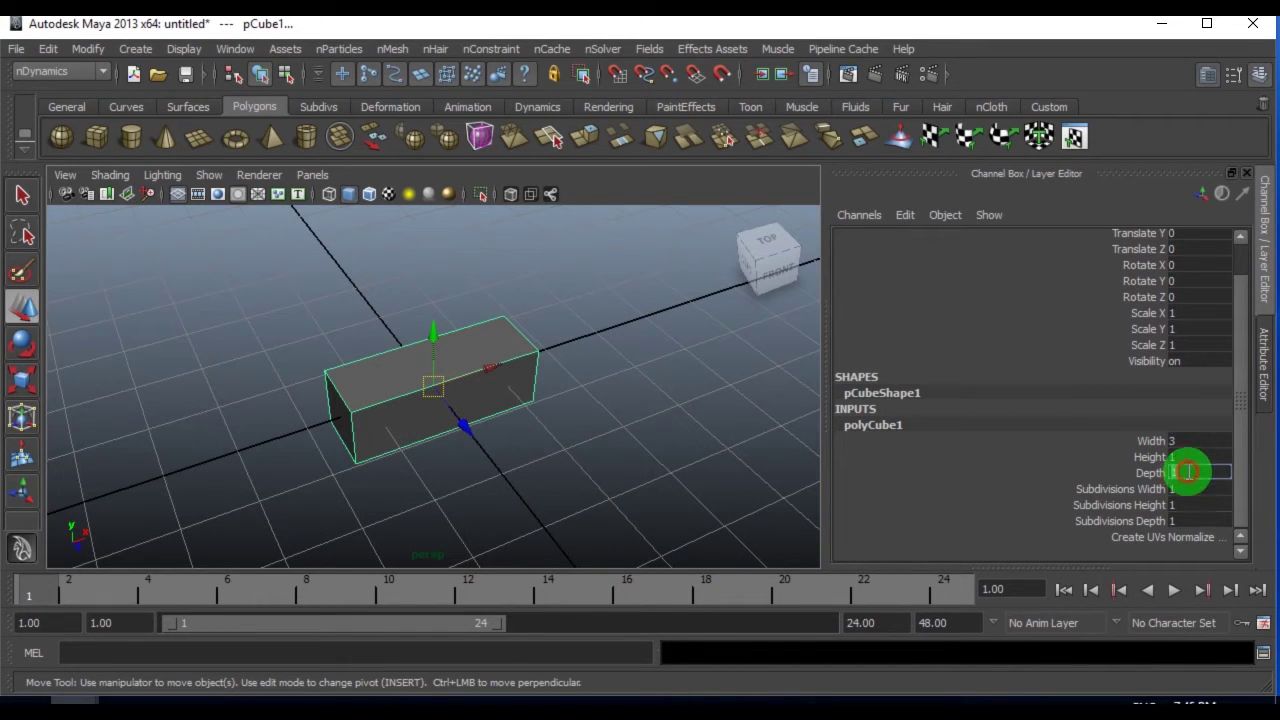
pyautogui.press('Return')
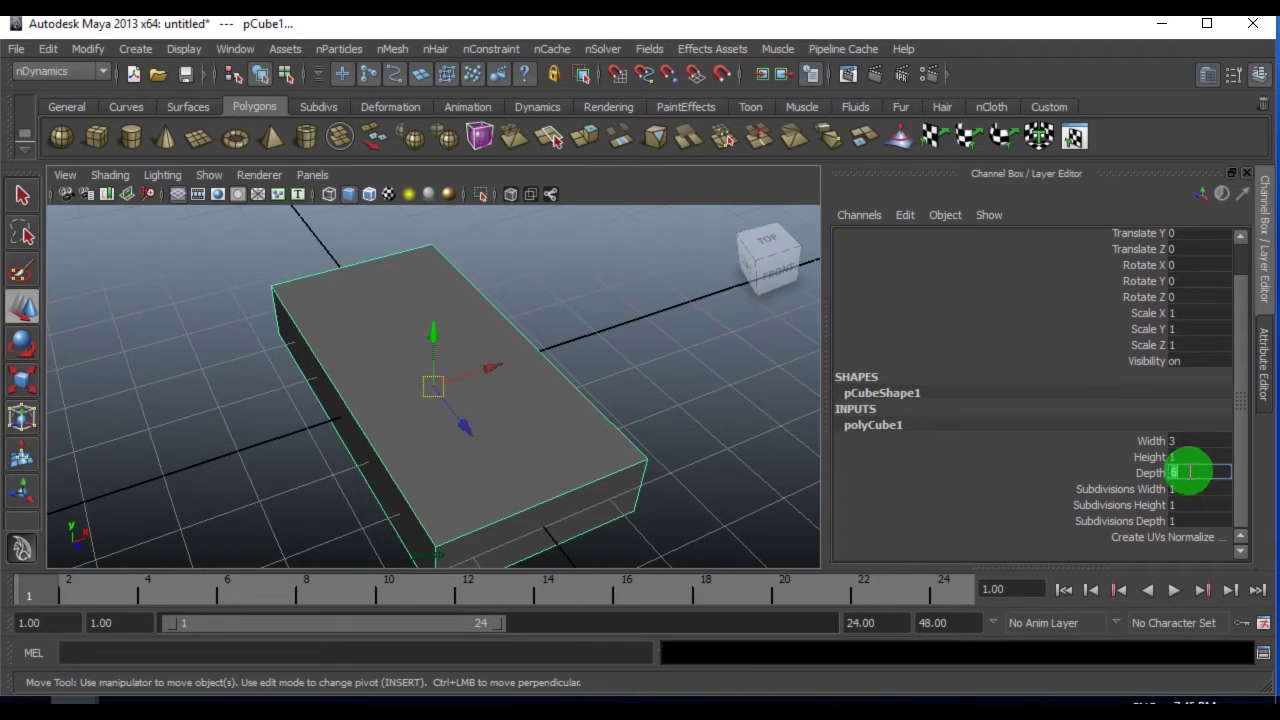
pyautogui.click(1190, 456)
pyautogui.press('Return')
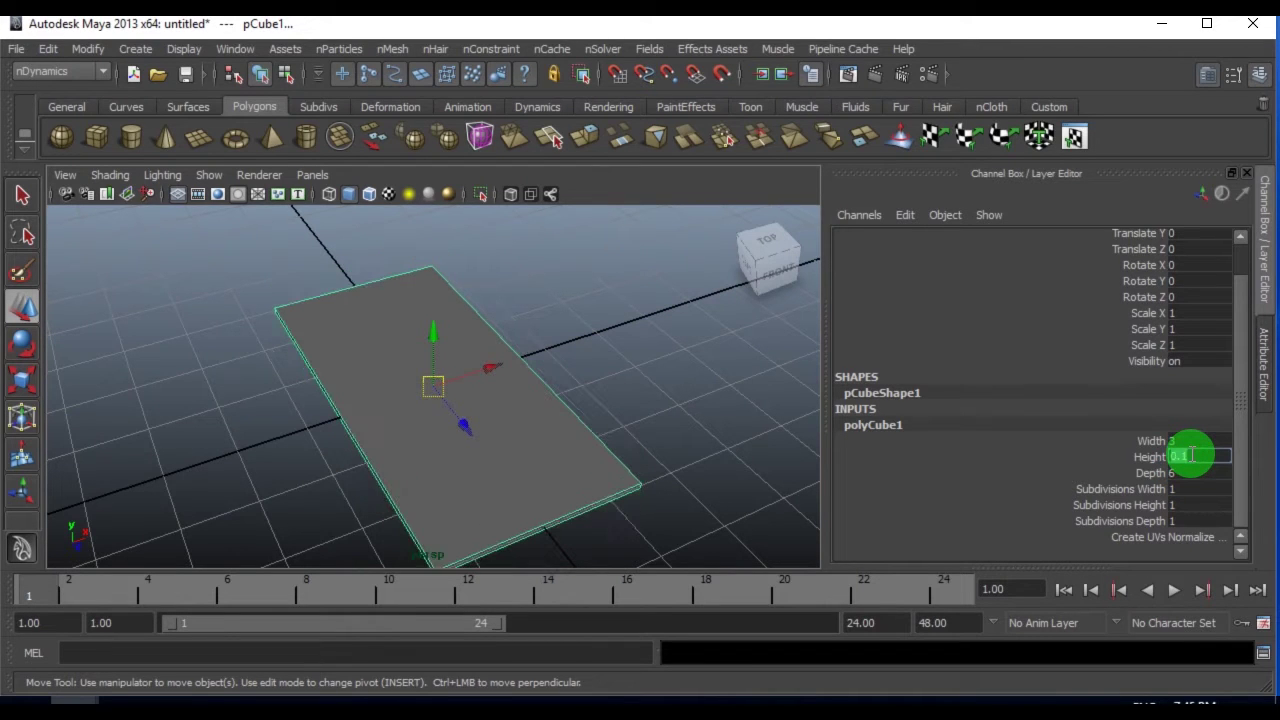
pyautogui.keyDown('alt'); pyautogui.moveTo(491, 383); pyautogui.dragTo(539, 405); pyautogui.keyUp('alt')
pyautogui.keyDown('alt'); pyautogui.moveTo(461, 471); pyautogui.dragTo(617, 443); pyautogui.keyUp('alt')
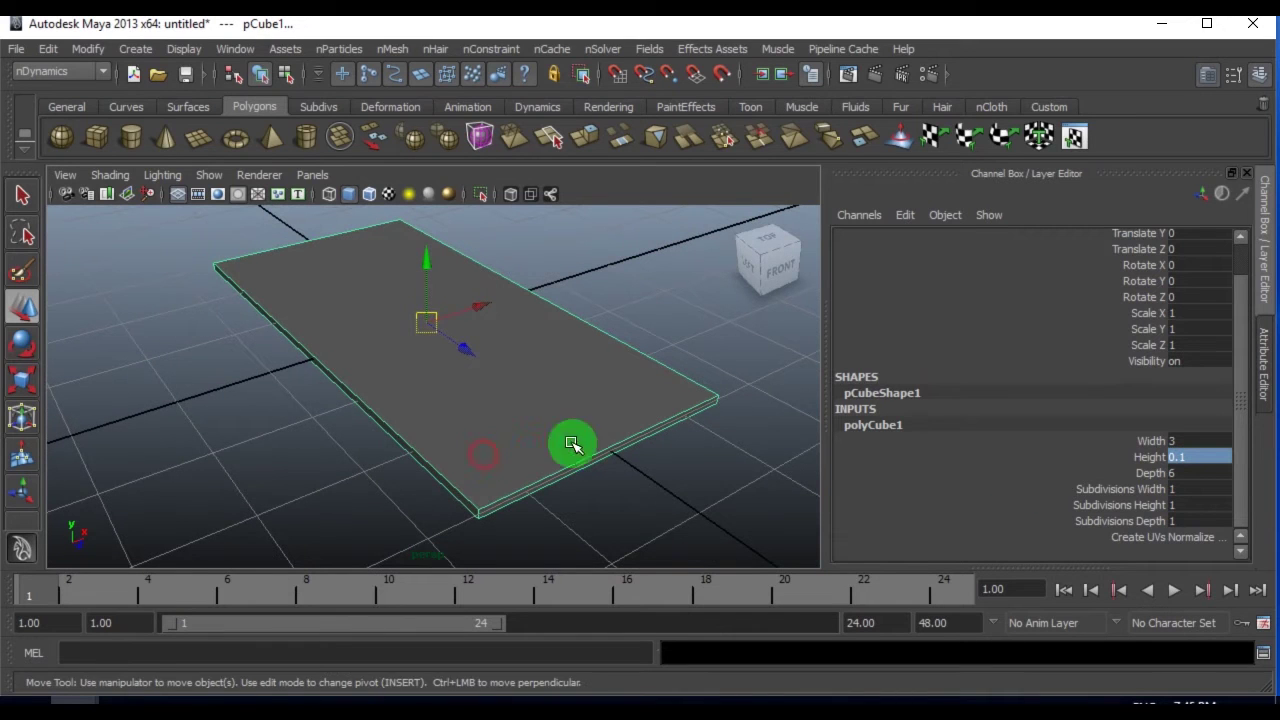
# - Give the slab 30 width subdivisions and 60 depth subdivisions
pyautogui.click(1205, 490)
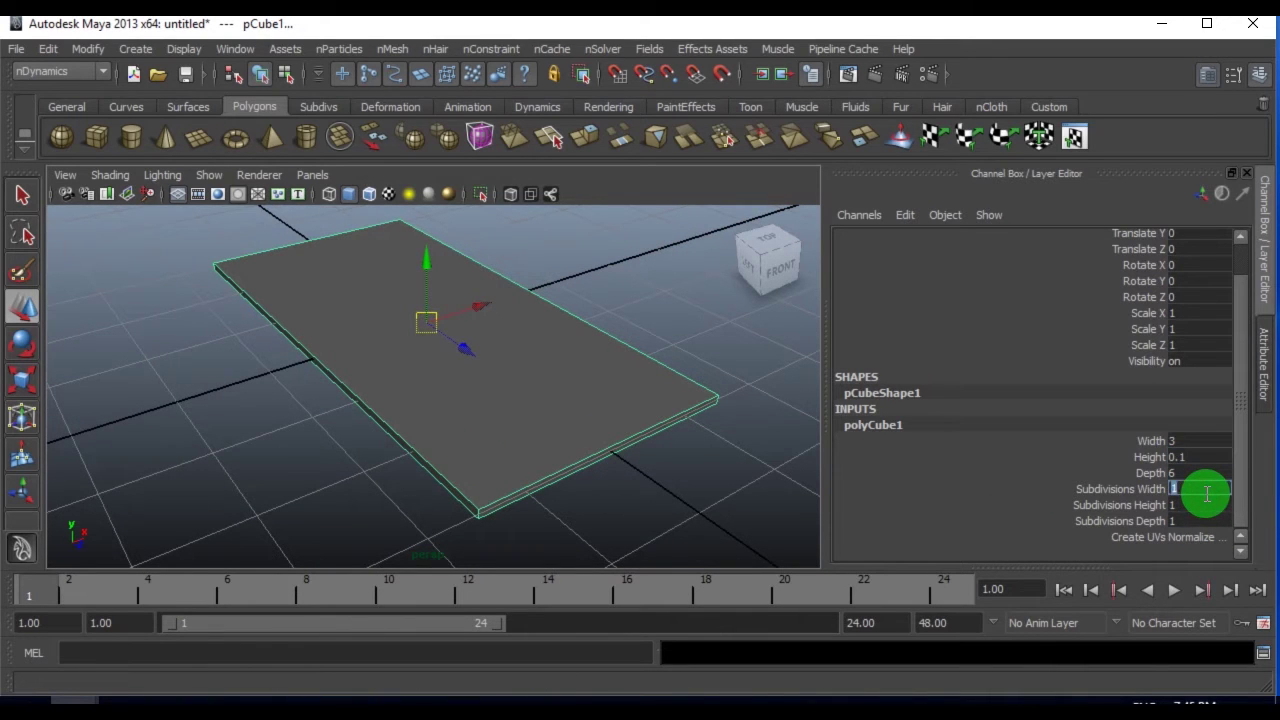
pyautogui.click(1190, 441)
pyautogui.click(1195, 490)
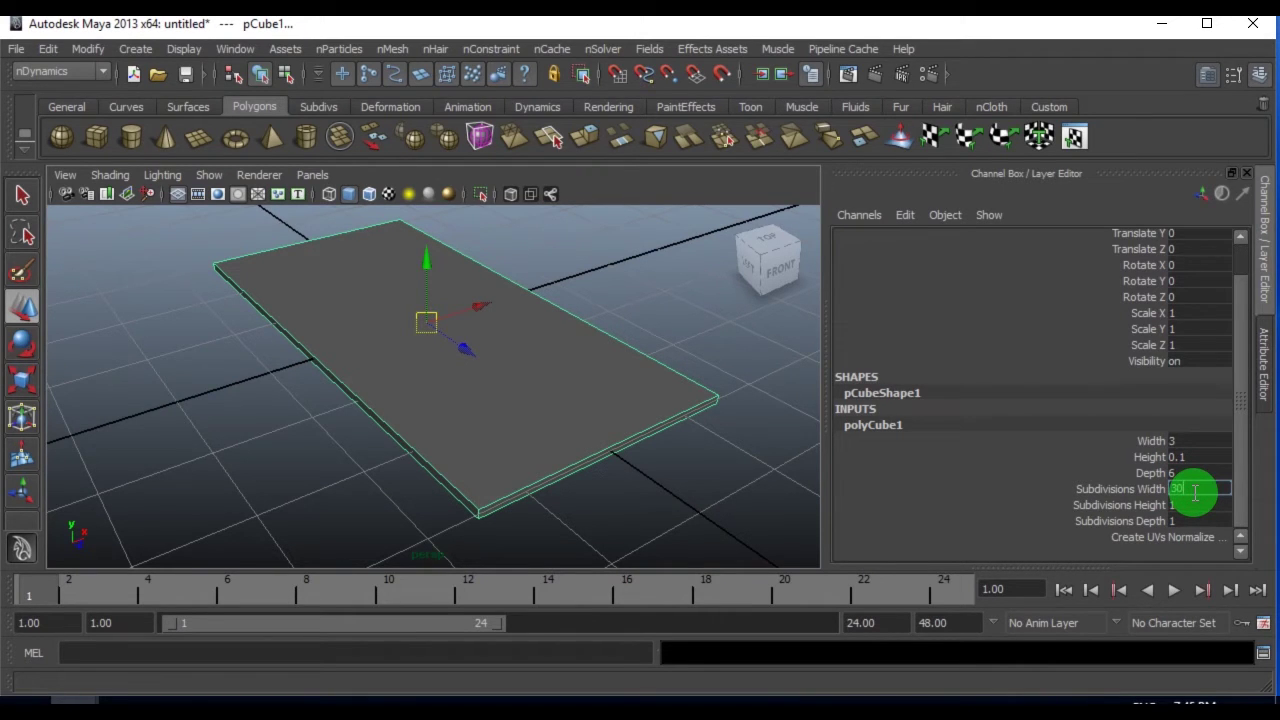
pyautogui.write('30')
pyautogui.press('Return')
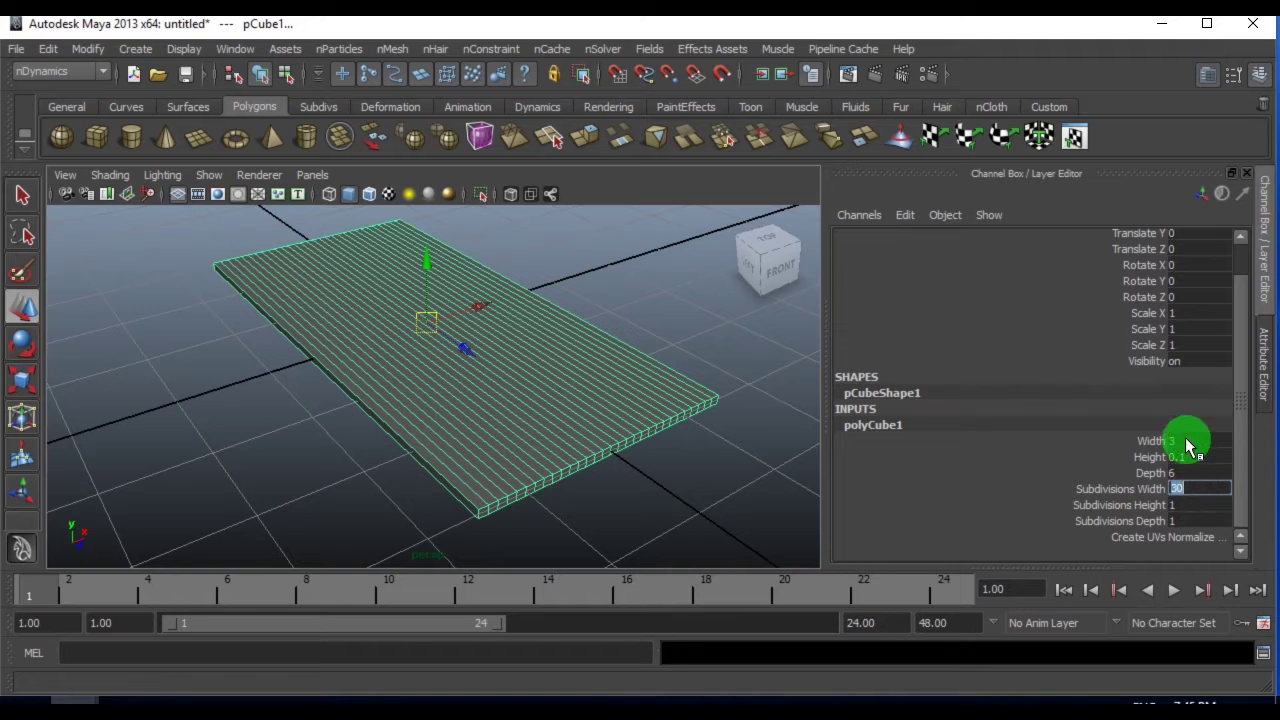
pyautogui.doubleClick(1191, 520)
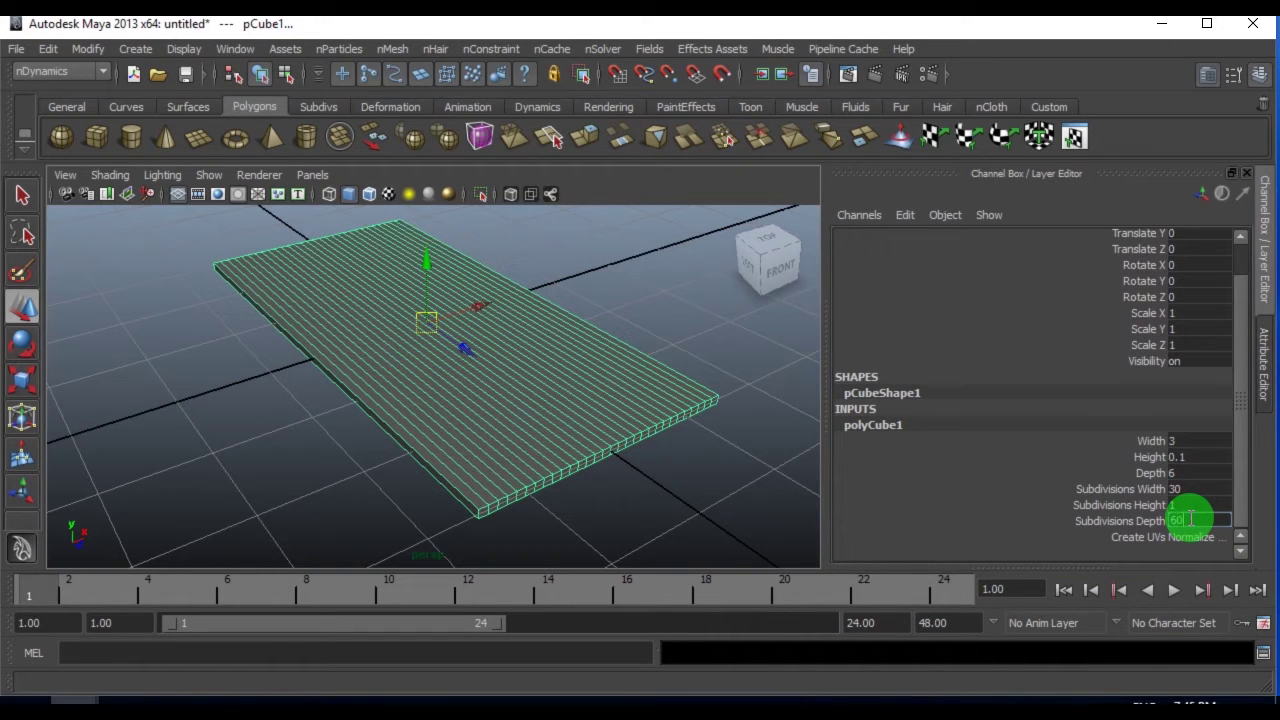
pyautogui.write('60')
pyautogui.press('Return')
pyautogui.keyDown('alt'); pyautogui.moveTo(539, 471); pyautogui.dragTo(514, 451); pyautogui.keyUp('alt')
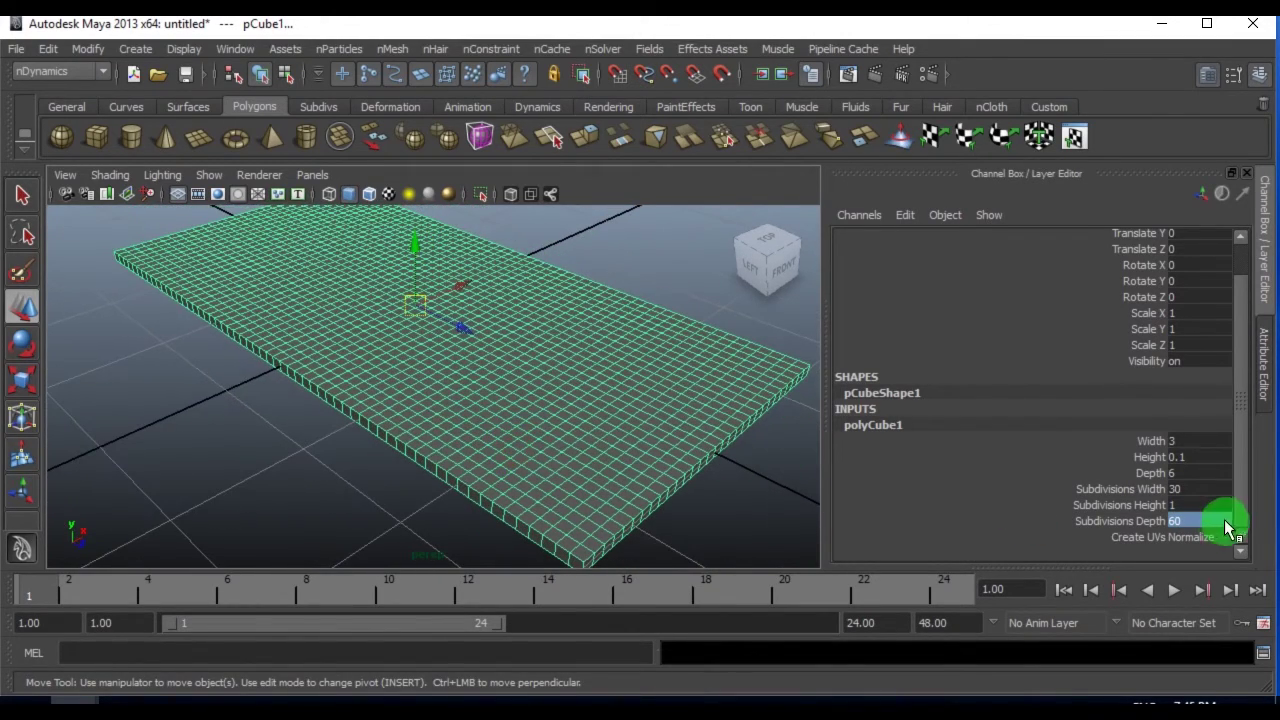
# - Thin the slab's Height to 0.02
pyautogui.click(1205, 458)
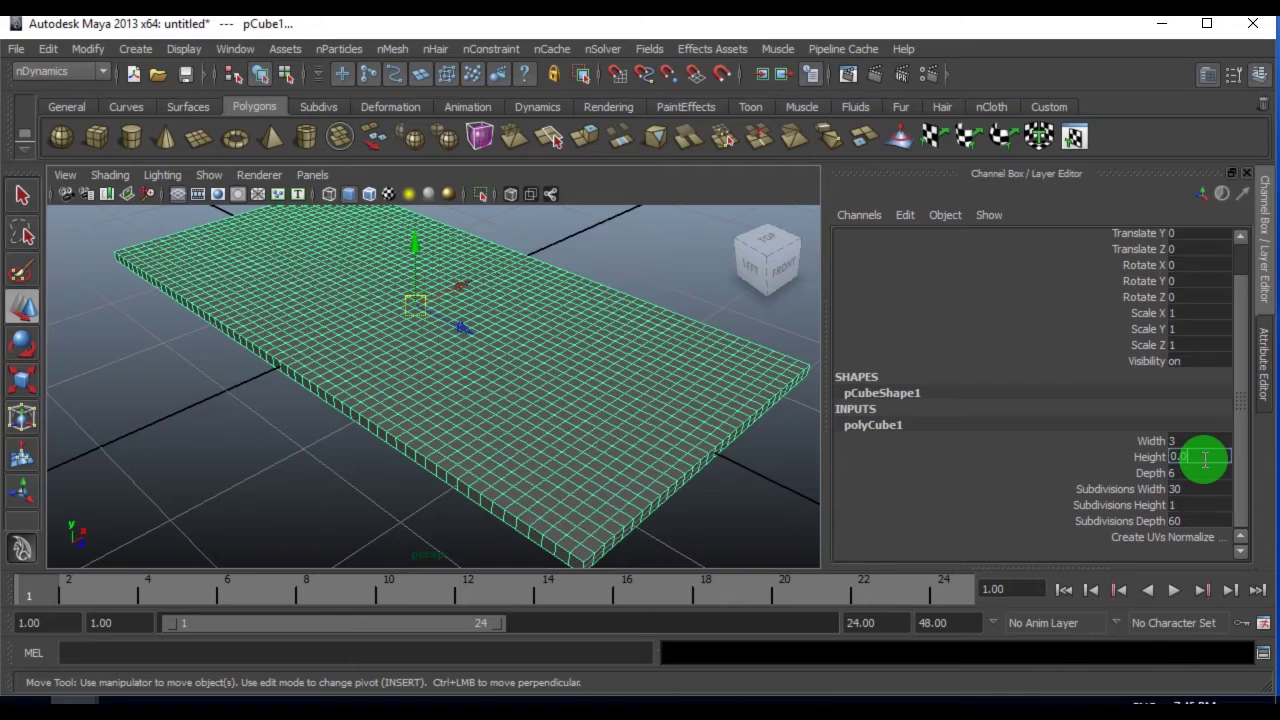
pyautogui.press('Return')
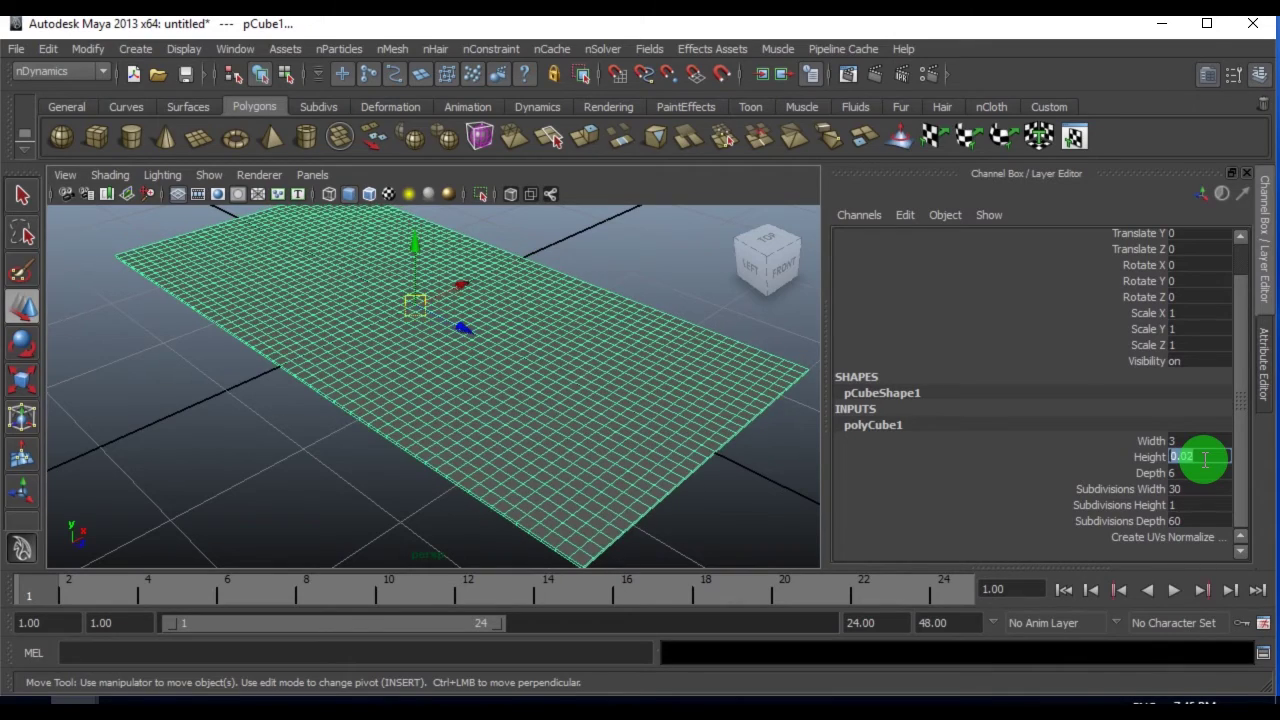
pyautogui.keyDown('alt'); pyautogui.moveTo(591, 394); pyautogui.dragTo(593, 432); pyautogui.keyUp('alt')
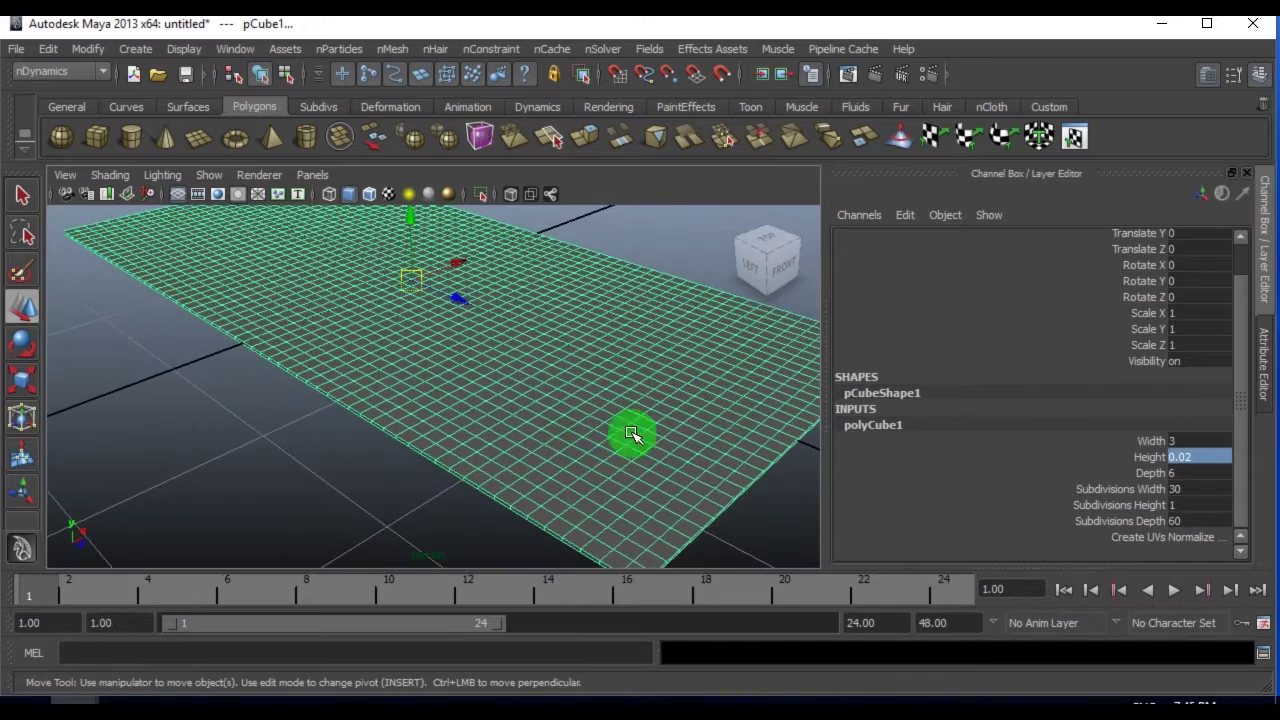
pyautogui.keyDown('alt'); pyautogui.moveTo(471, 352); pyautogui.dragTo(401, 399, button='right'); pyautogui.keyUp('alt')
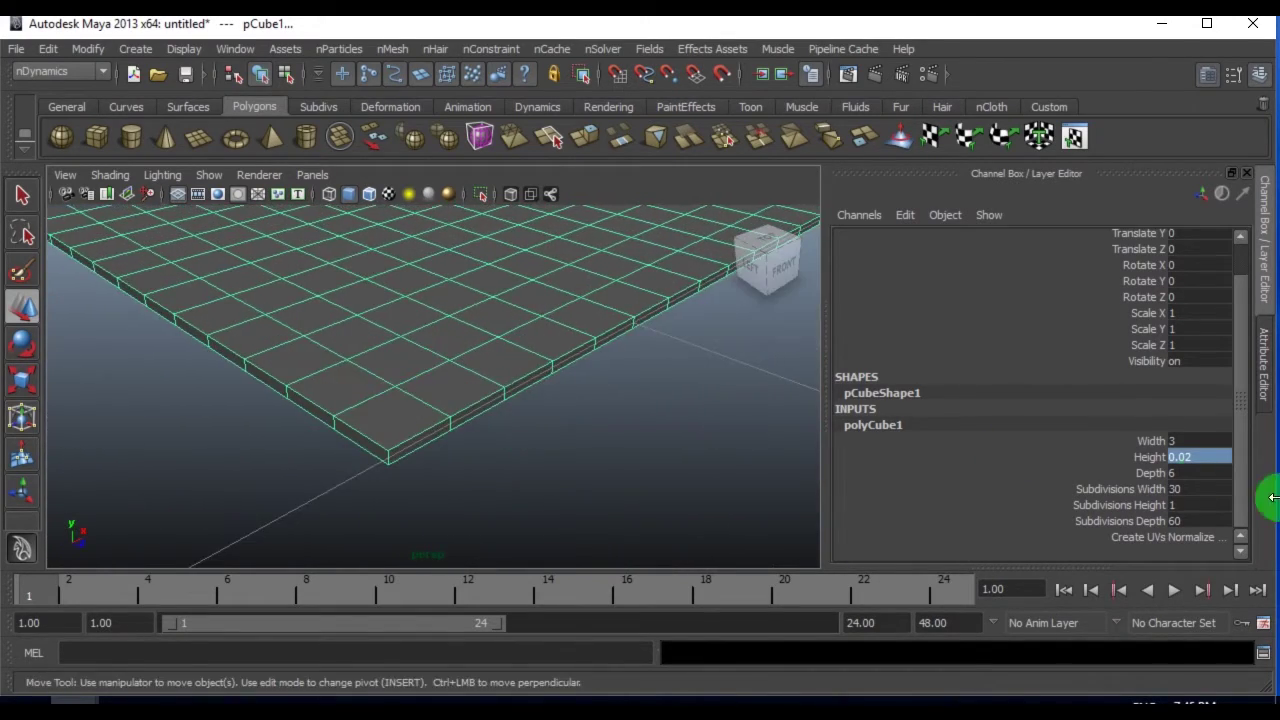
# - Increase the subdivisions to 45 across the width and 90 along the depth
pyautogui.doubleClick(1197, 489)
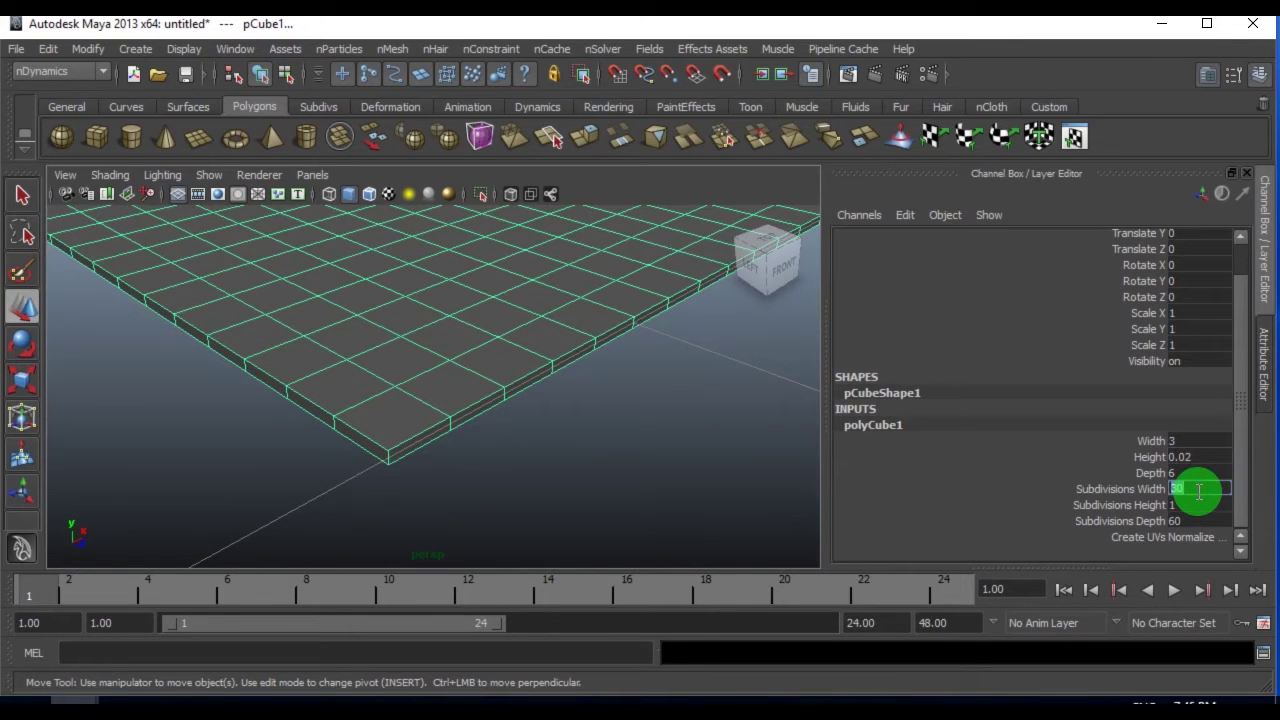
pyautogui.write('45')
pyautogui.press('Return')
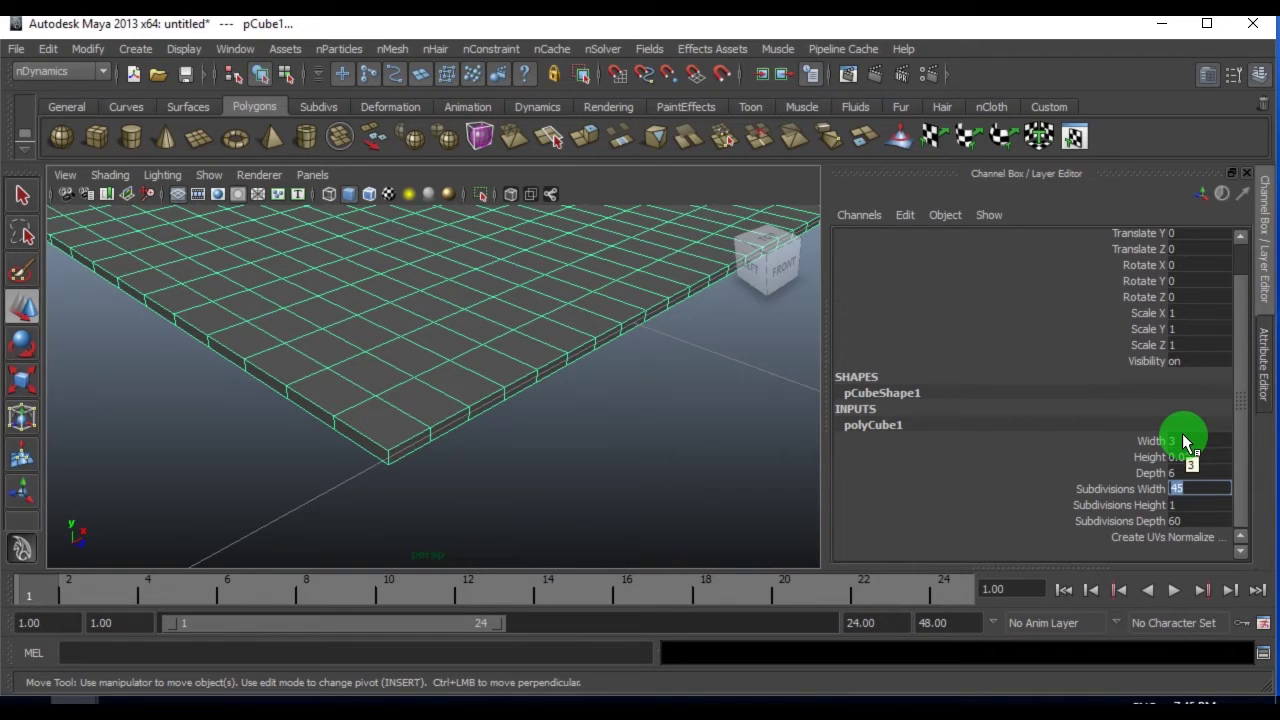
pyautogui.click(1201, 521)
pyautogui.click(1203, 521)
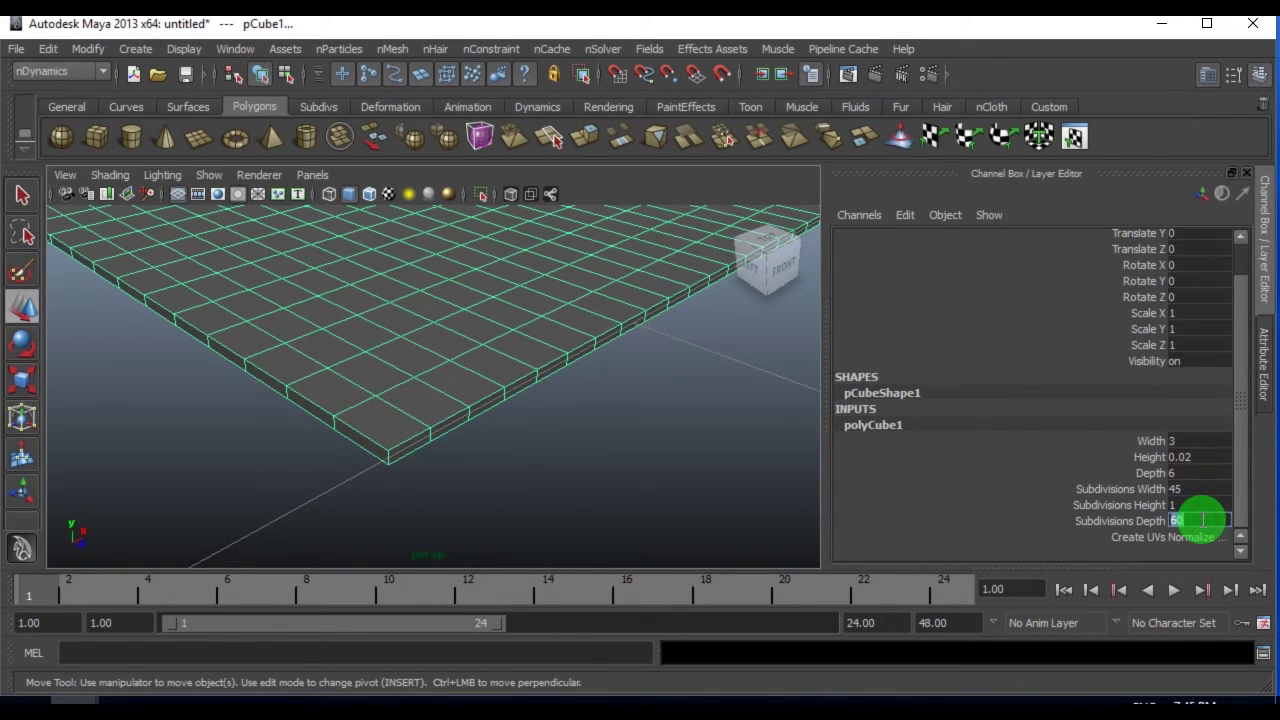
pyautogui.press('Return')
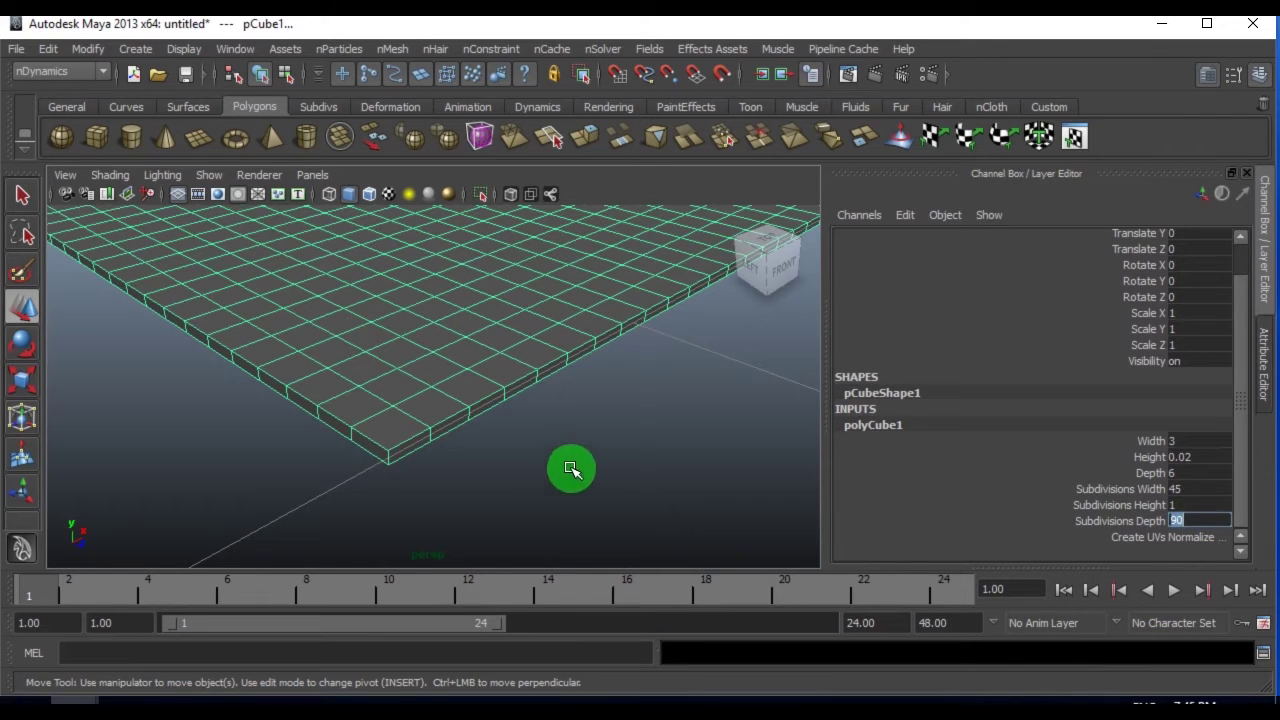
pyautogui.keyDown('alt'); pyautogui.moveTo(571, 466); pyautogui.dragTo(525, 475); pyautogui.keyUp('alt')
pyautogui.click(1180, 521)
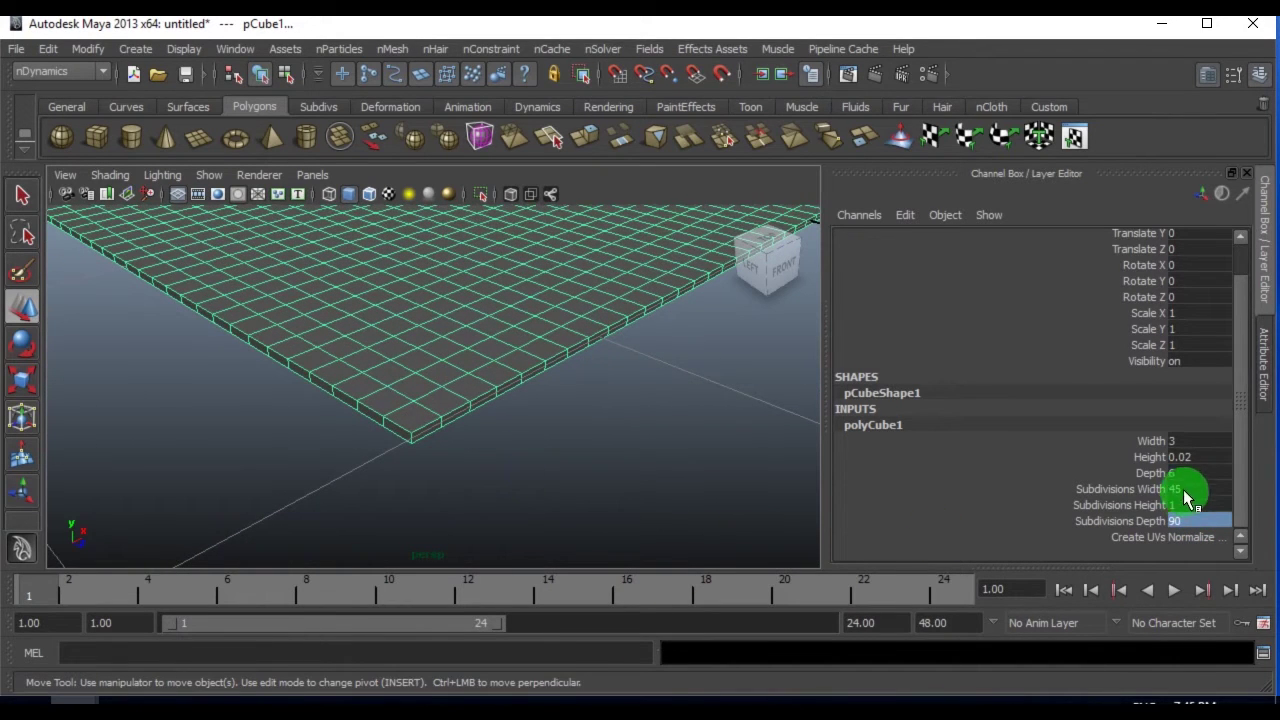
pyautogui.click(1183, 504)
# - Set the slab's Subdivisions Height to 2
pyautogui.write('2')
pyautogui.press('Return')
pyautogui.keyDown('alt'); pyautogui.moveTo(843, 466); pyautogui.dragTo(600, 414); pyautogui.keyUp('alt')
pyautogui.keyDown('alt'); pyautogui.moveTo(600, 414); pyautogui.dragTo(486, 434, button='right'); pyautogui.keyUp('alt')
pyautogui.keyDown('alt'); pyautogui.moveTo(486, 434); pyautogui.dragTo(397, 365); pyautogui.keyUp('alt')
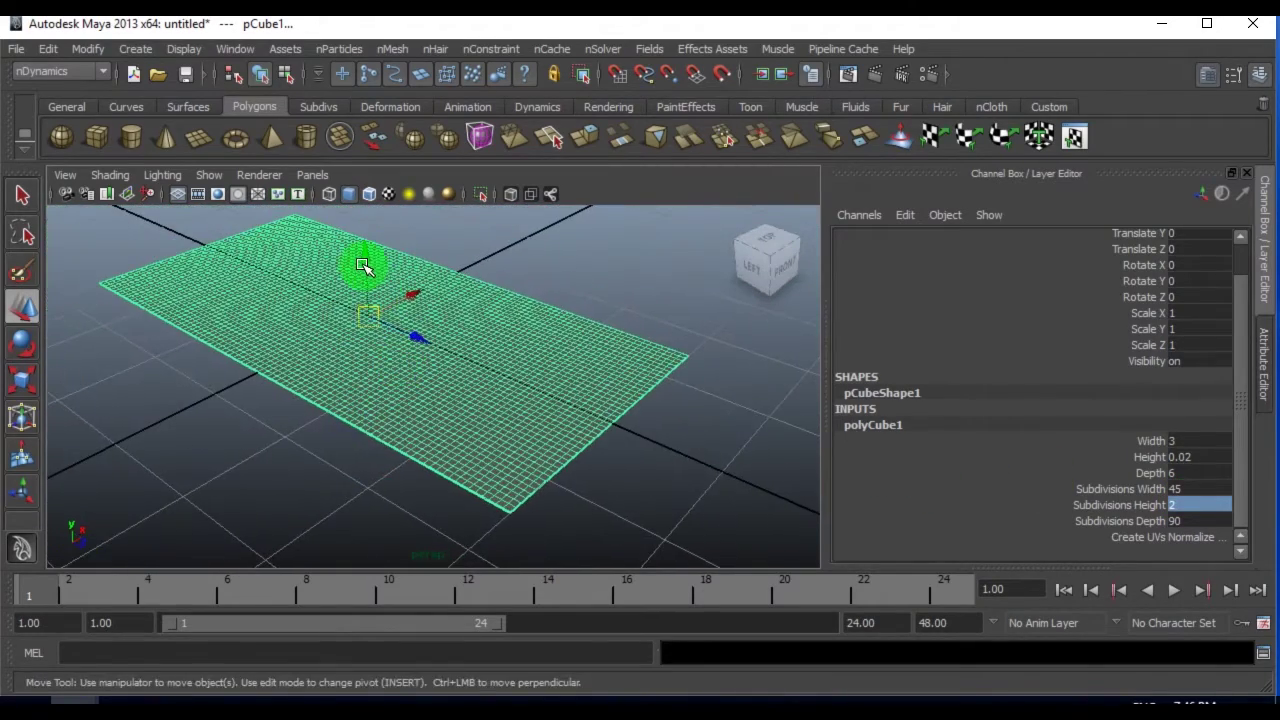
# - Raise the slab above the grid to Translate Y 0.19
pyautogui.moveTo(364, 266); pyautogui.dragTo(360, 249)
pyautogui.keyDown('alt'); pyautogui.moveTo(388, 316); pyautogui.dragTo(500, 347); pyautogui.keyUp('alt')
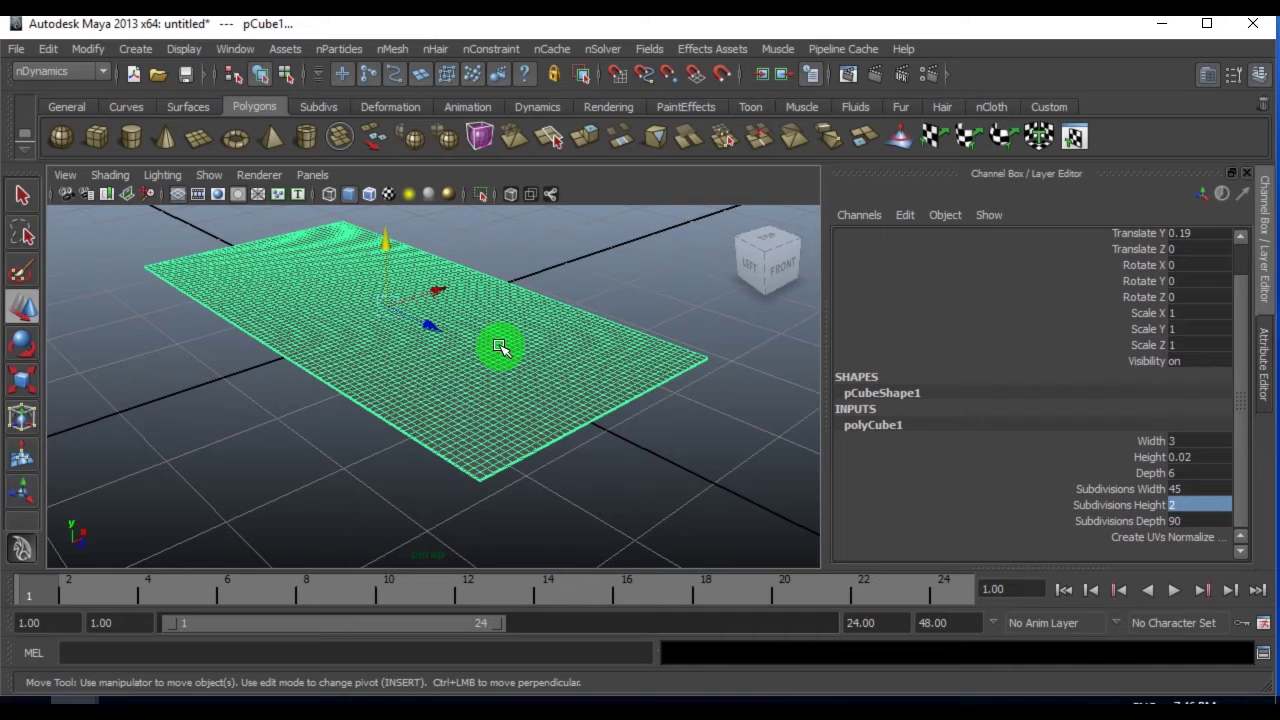
pyautogui.keyDown('alt'); pyautogui.moveTo(500, 347); pyautogui.dragTo(495, 447); pyautogui.keyUp('alt')
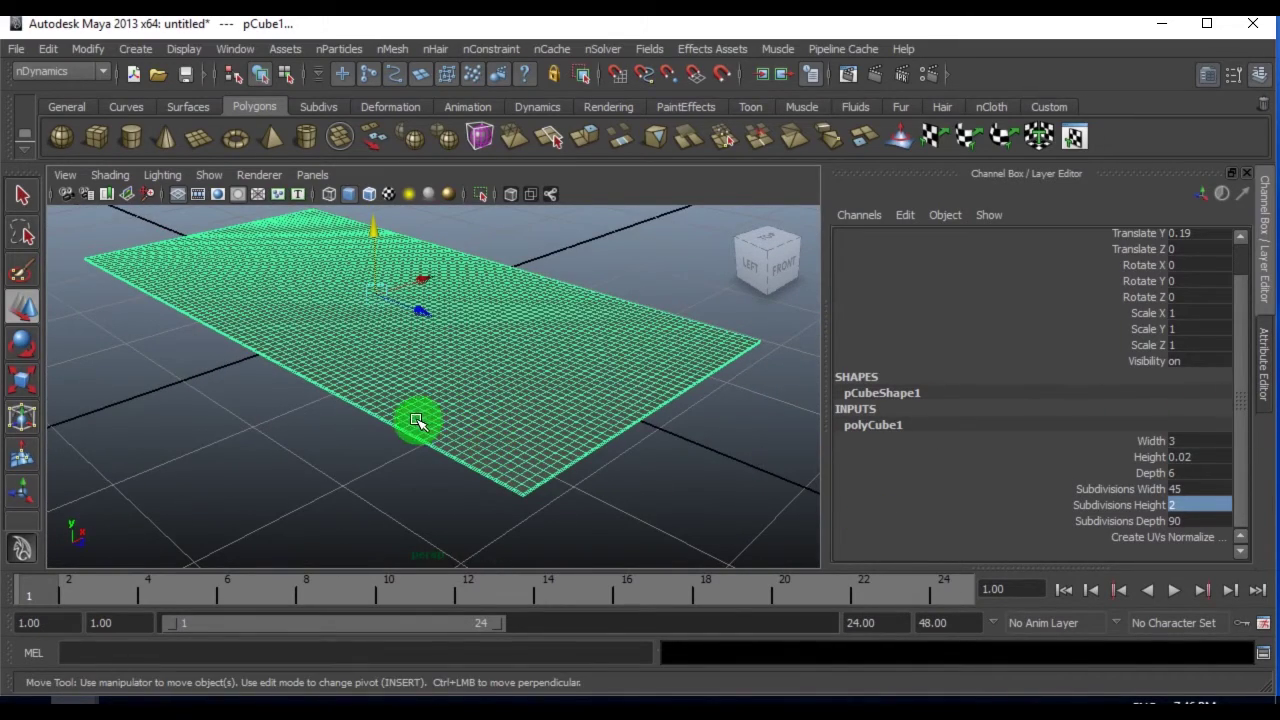
pyautogui.keyDown('alt'); pyautogui.moveTo(420, 423); pyautogui.dragTo(390, 420); pyautogui.keyUp('alt')
# - Switch to the nDynamics menu set
pyautogui.click(300, 466)
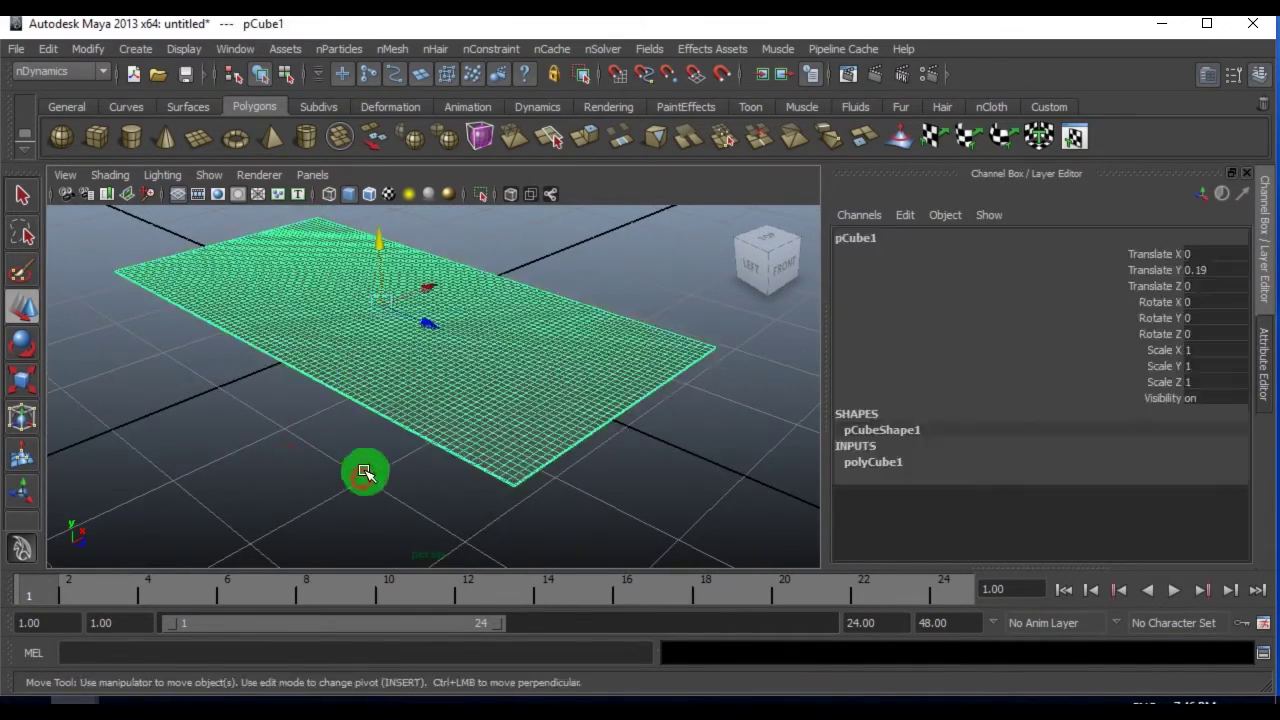
pyautogui.click(92, 72)
pyautogui.click(42, 155)
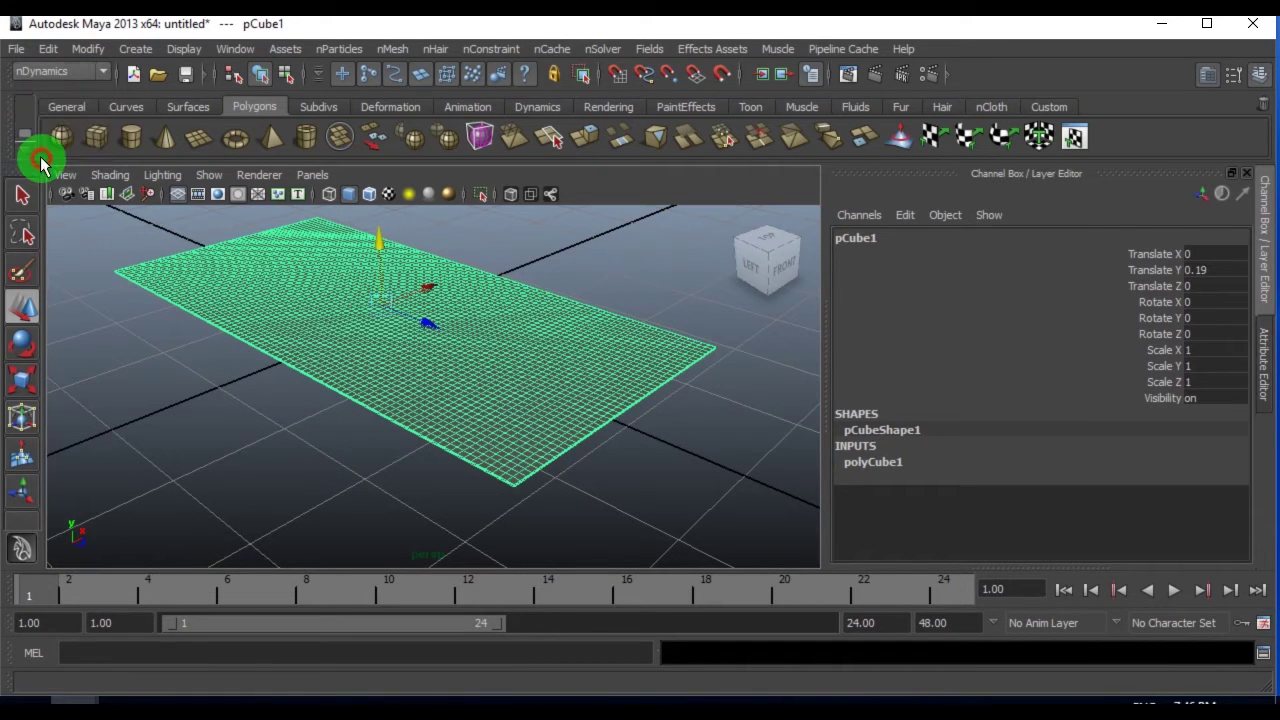
# - Convert the slab to nCloth and select the new nucleus1 solver in the Outliner
pyautogui.click(405, 52)
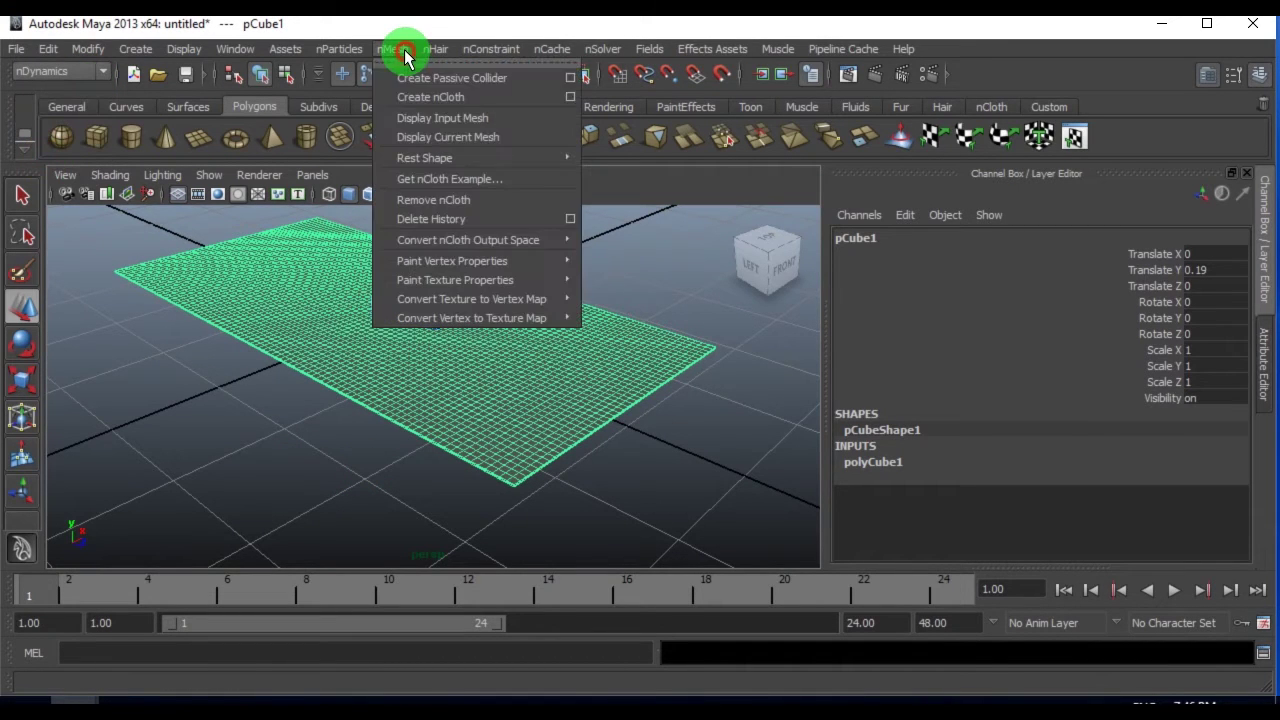
pyautogui.click(473, 110)
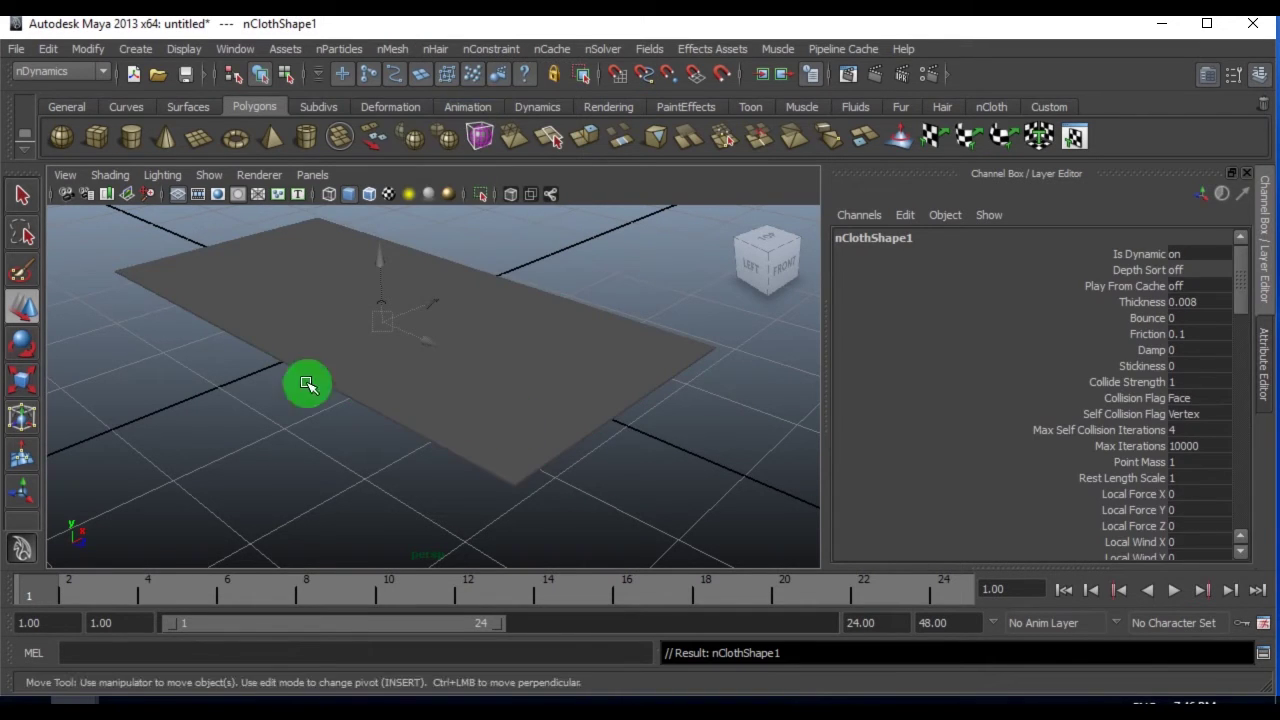
pyautogui.click(221, 54)
pyautogui.click(282, 190)
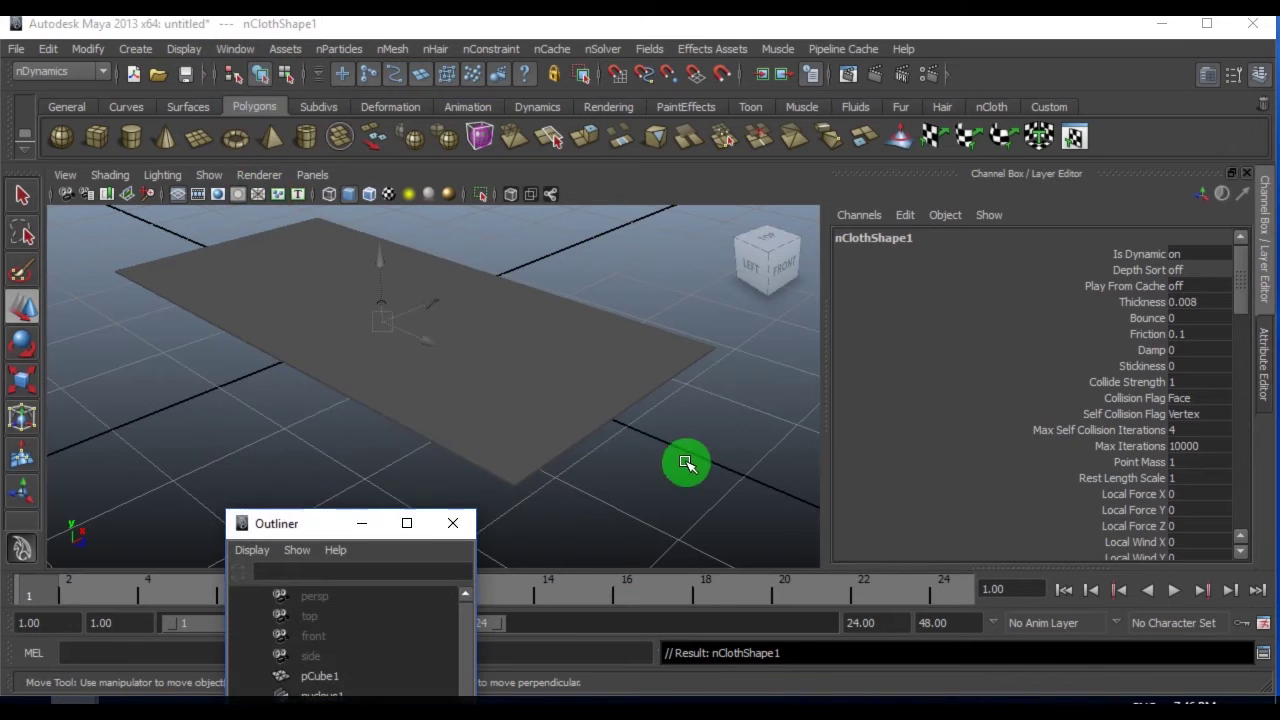
pyautogui.moveTo(275, 523); pyautogui.dragTo(640, 180)
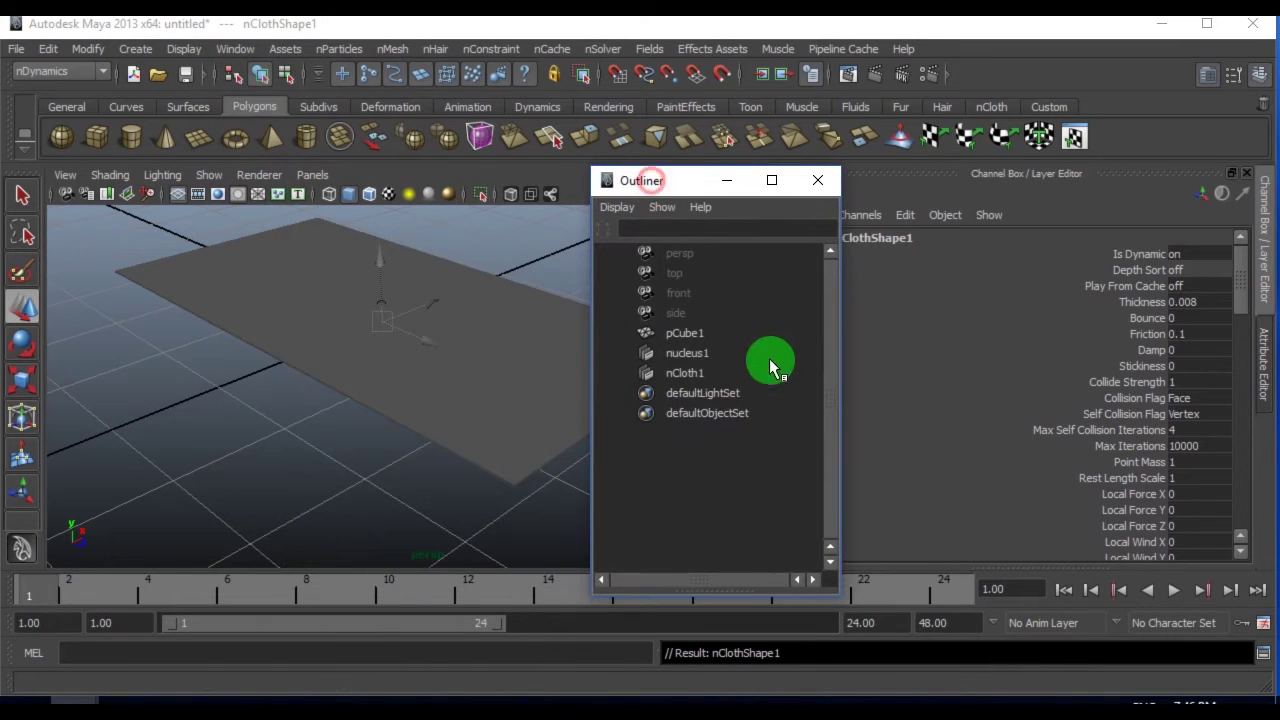
pyautogui.click(712, 354)
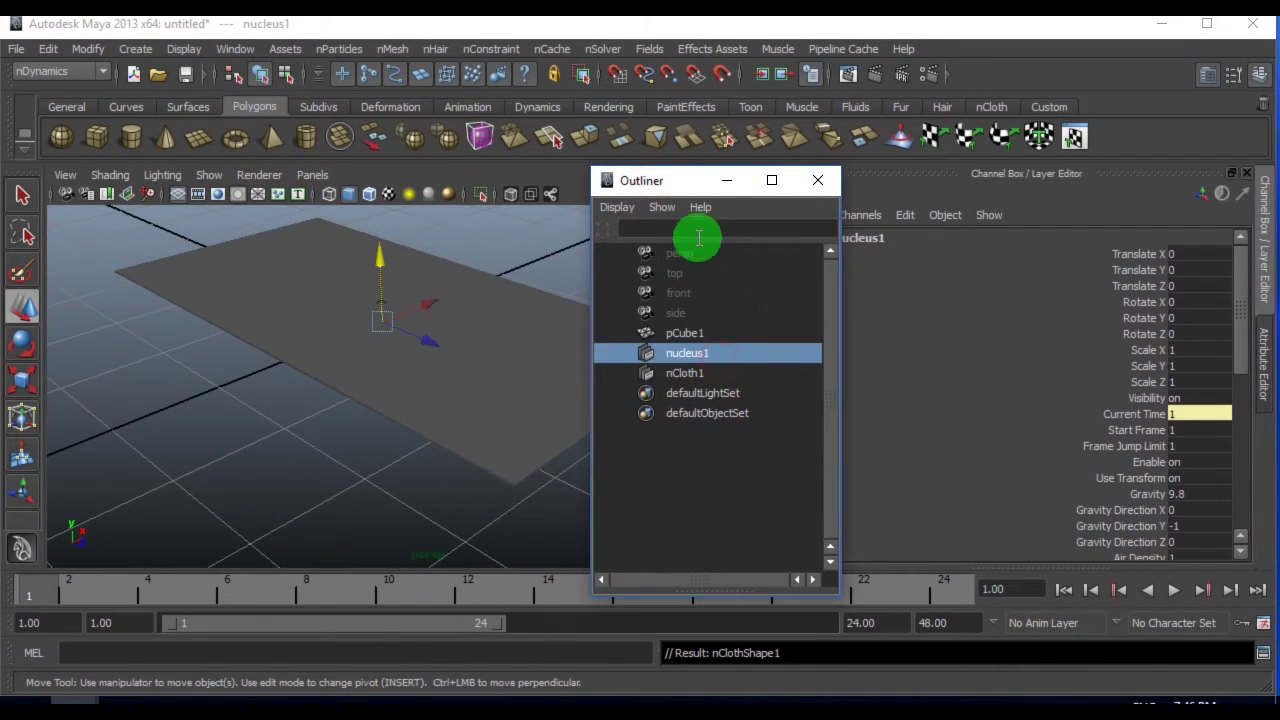
pyautogui.click(727, 187)
# - Enable Use Plane in nucleus1's Ground Plane settings, with origin 0, 0, 0
pyautogui.click(1265, 352)
pyautogui.moveTo(586, 443); pyautogui.dragTo(895, 482)
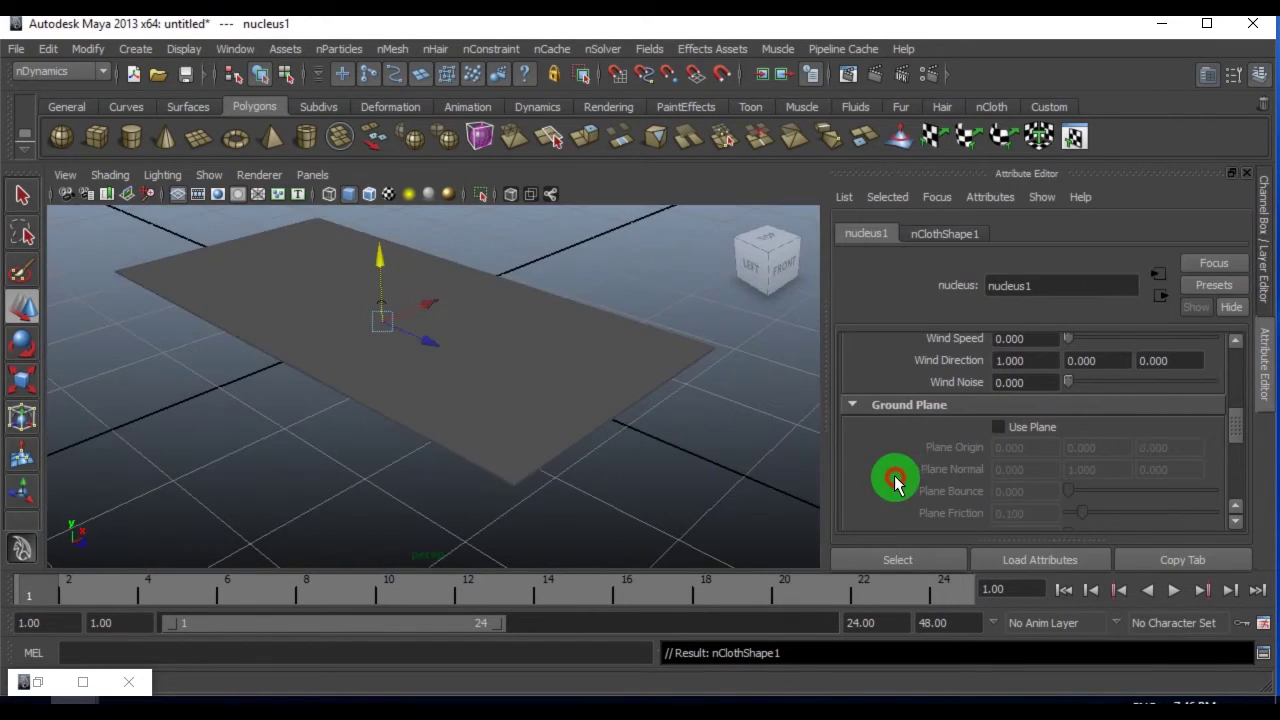
pyautogui.click(1040, 434)
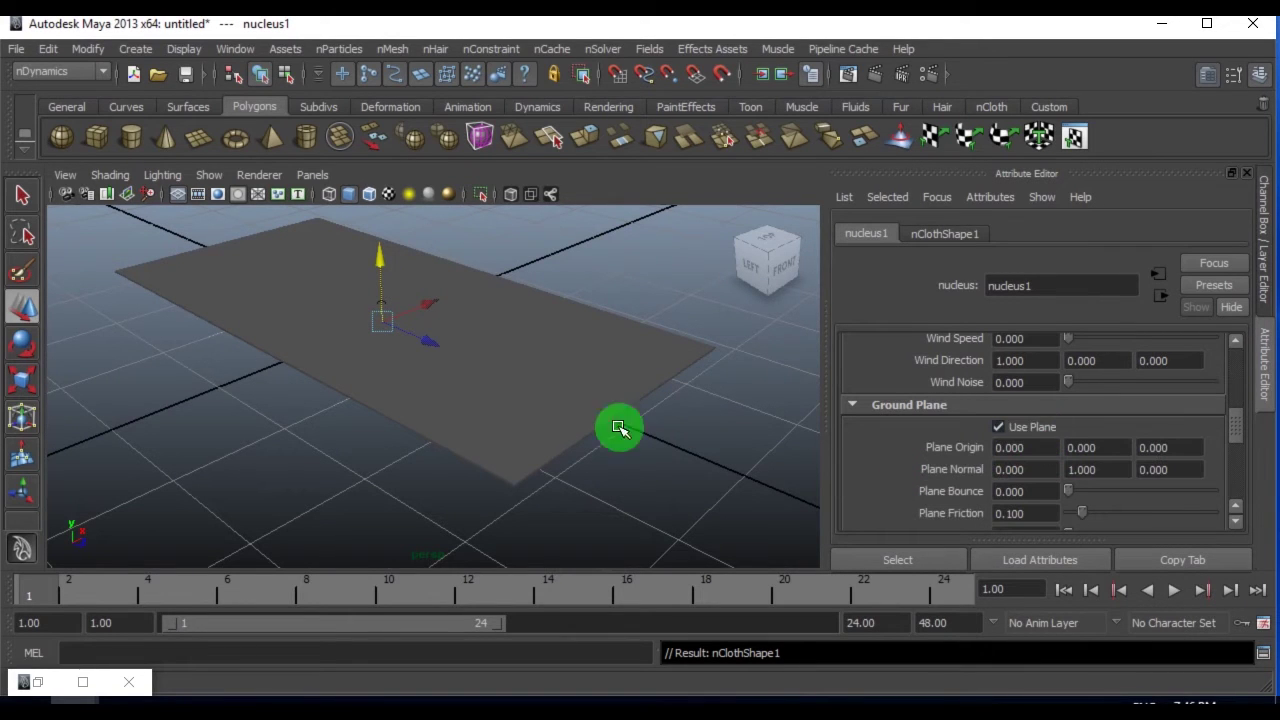
pyautogui.keyDown('alt'); pyautogui.moveTo(443, 400); pyautogui.dragTo(380, 380); pyautogui.keyUp('alt')
pyautogui.keyDown('alt'); pyautogui.moveTo(500, 326); pyautogui.dragTo(466, 403); pyautogui.keyUp('alt')
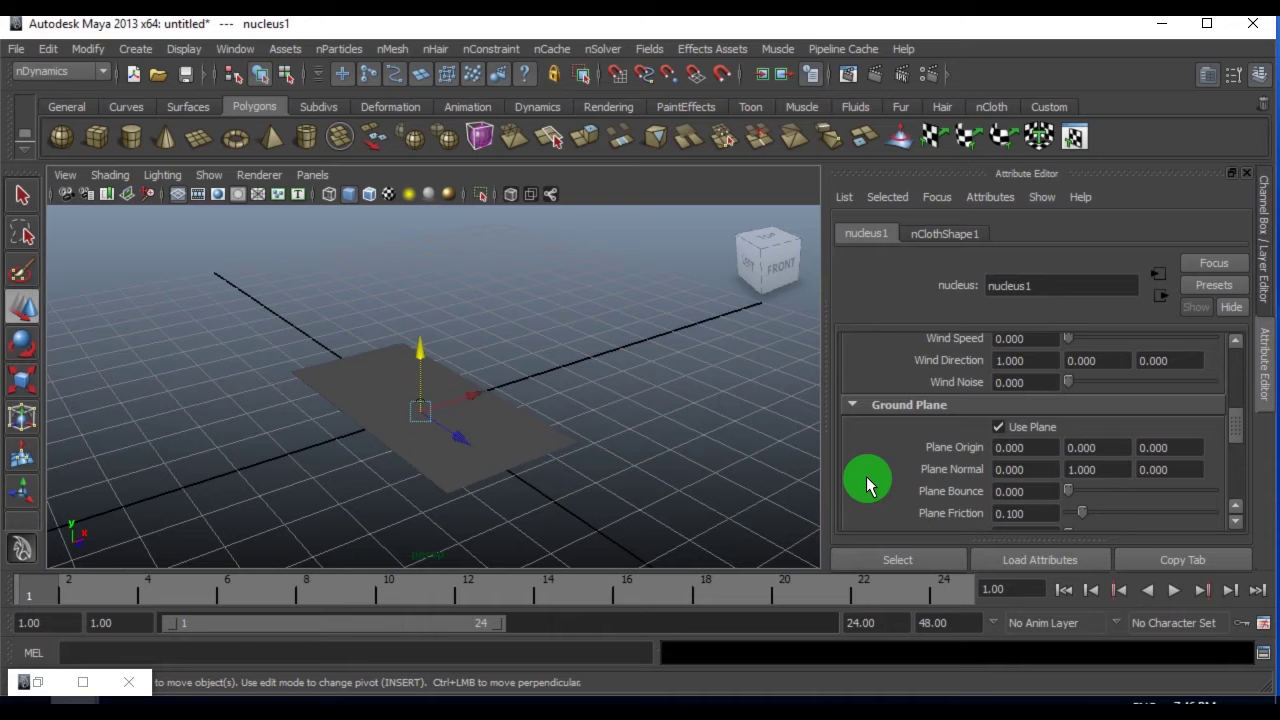
# - Undo the accidental cloth plane move and confirm nucleus1's Use Plane stays checked
pyautogui.click(481, 408)
pyautogui.moveTo(481, 408); pyautogui.dragTo(766, 360)
pyautogui.scroll(-2, 511, 538)
pyautogui.click(508, 505)
pyautogui.click(1030, 428)
pyautogui.click(1030, 428)
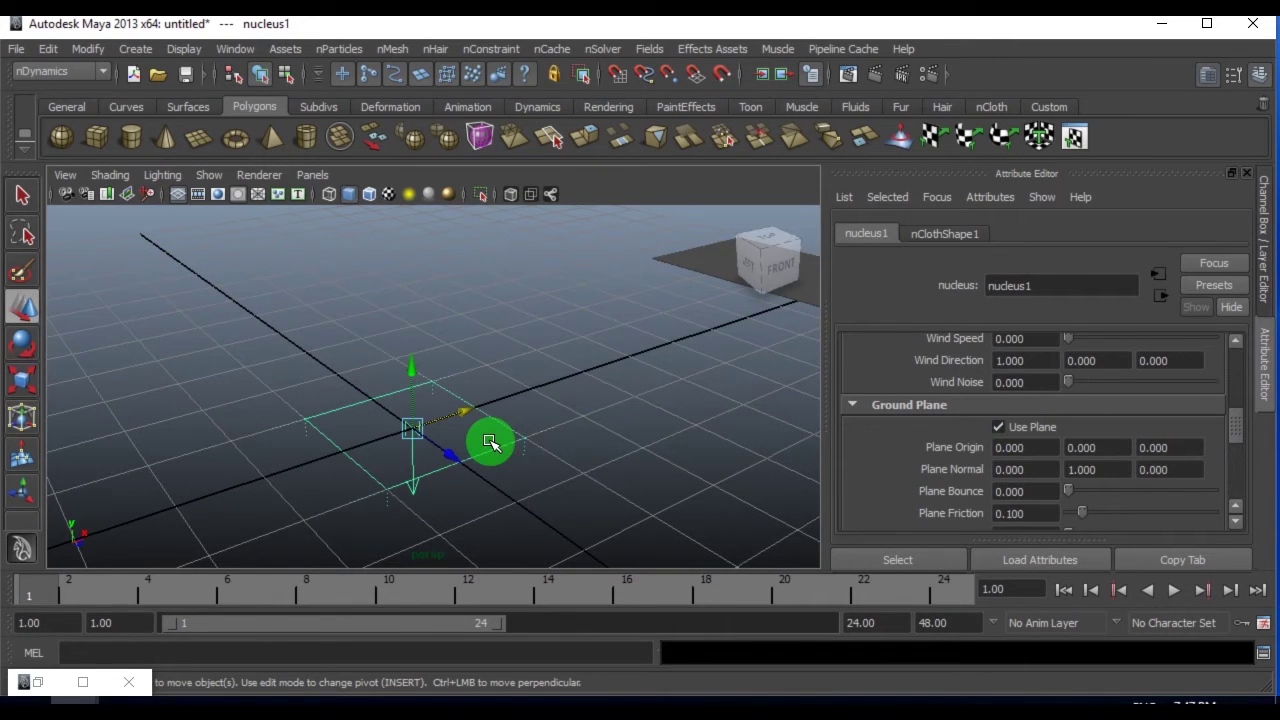
pyautogui.hotkey('ctrl', 'z')
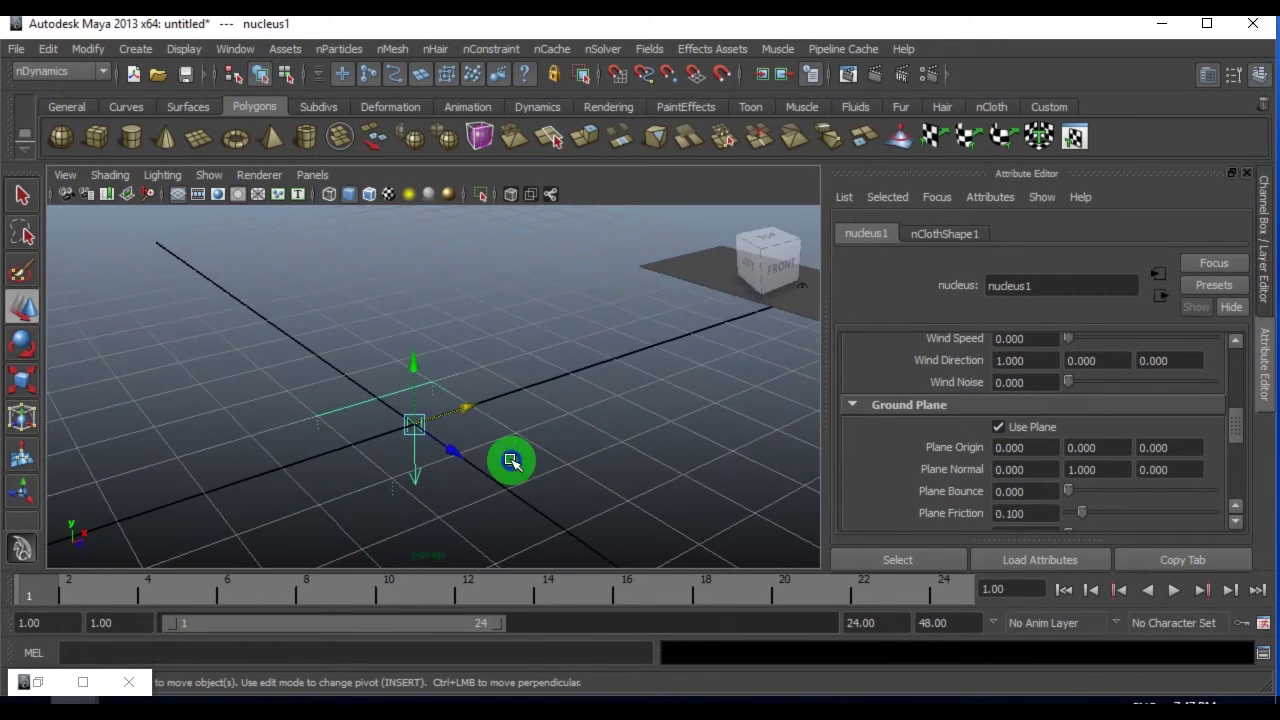
pyautogui.hotkey('ctrl', 'z')
pyautogui.hotkey('ctrl', 'z')
pyautogui.hotkey('ctrl', 'z')
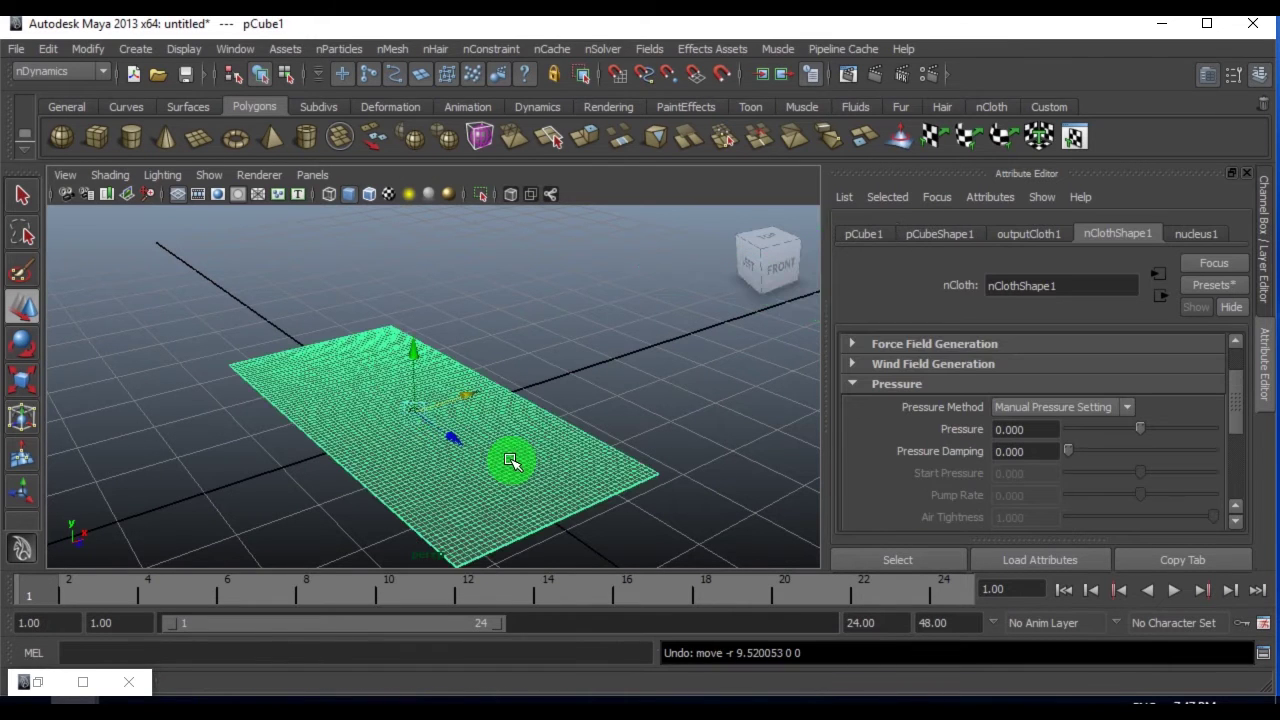
pyautogui.keyDown('alt'); pyautogui.moveTo(510, 460); pyautogui.dragTo(551, 386); pyautogui.keyUp('alt')
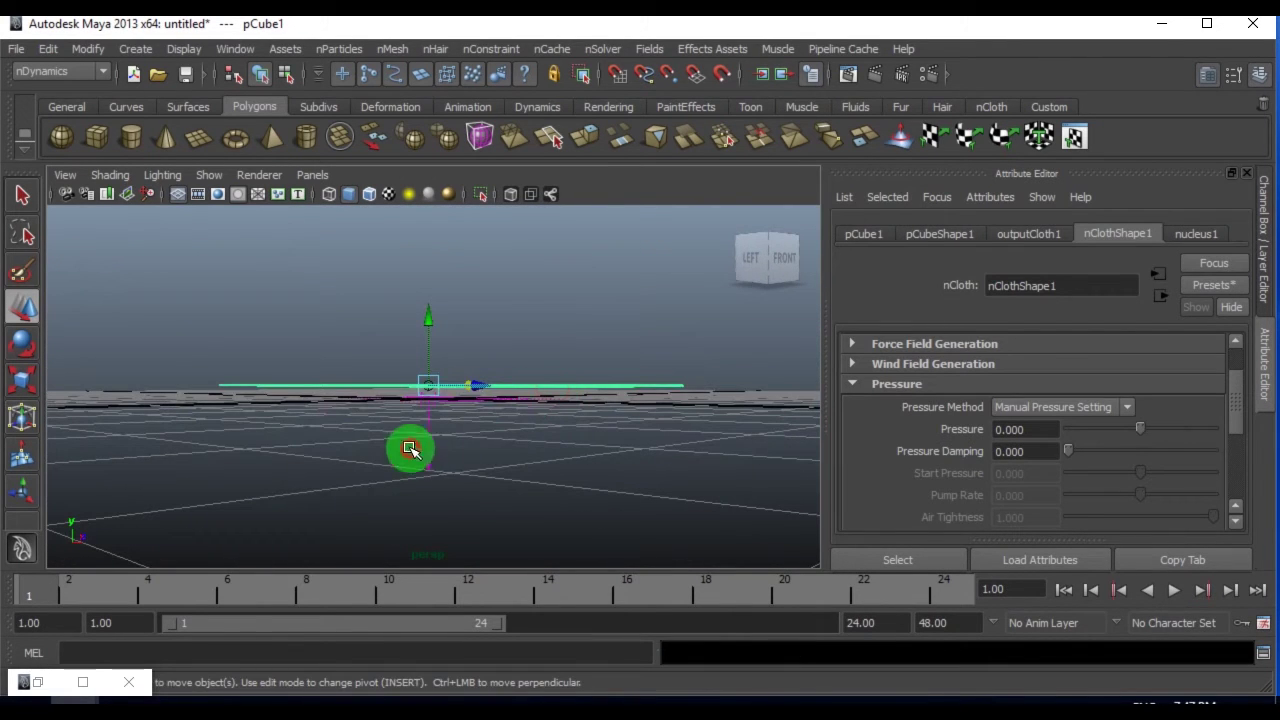
pyautogui.click(465, 489)
pyautogui.click(1013, 436)
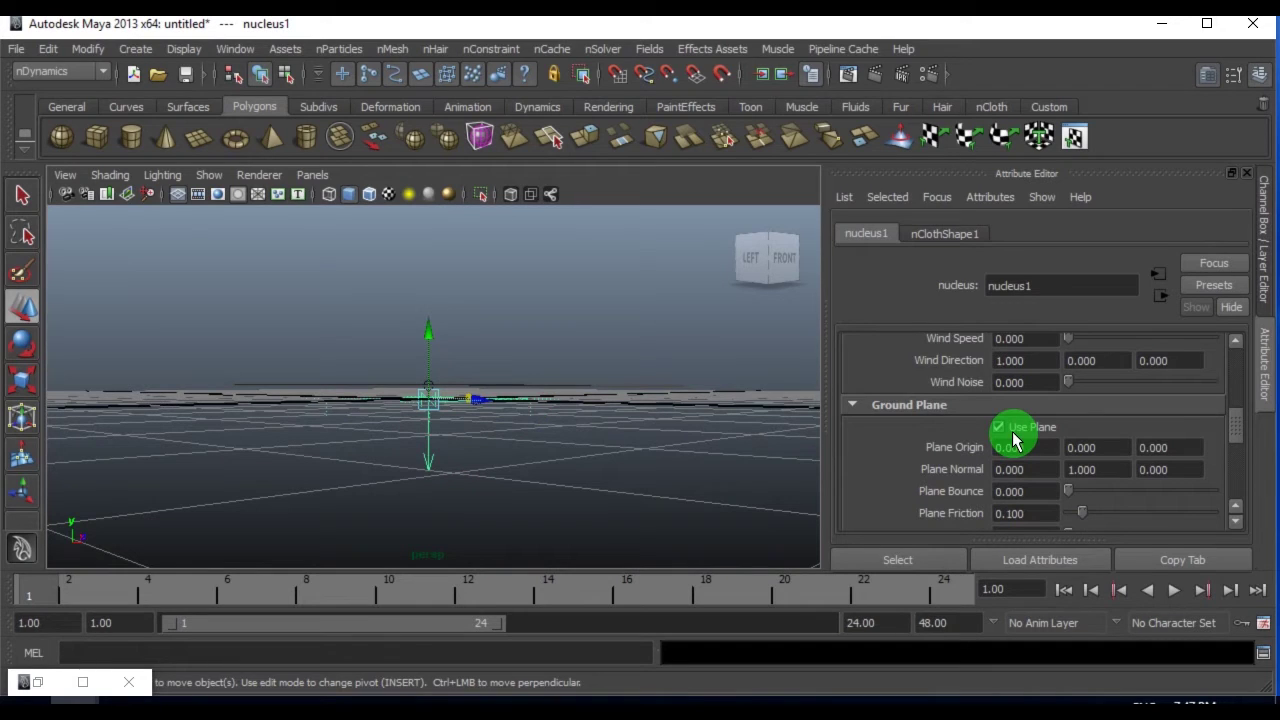
pyautogui.keyDown('alt'); pyautogui.moveTo(430, 446); pyautogui.dragTo(372, 458); pyautogui.keyUp('alt')
# - Set the animation end time to 300 frames
pyautogui.moveTo(880, 623); pyautogui.dragTo(770, 632)
pyautogui.write('300')
pyautogui.press('Return')
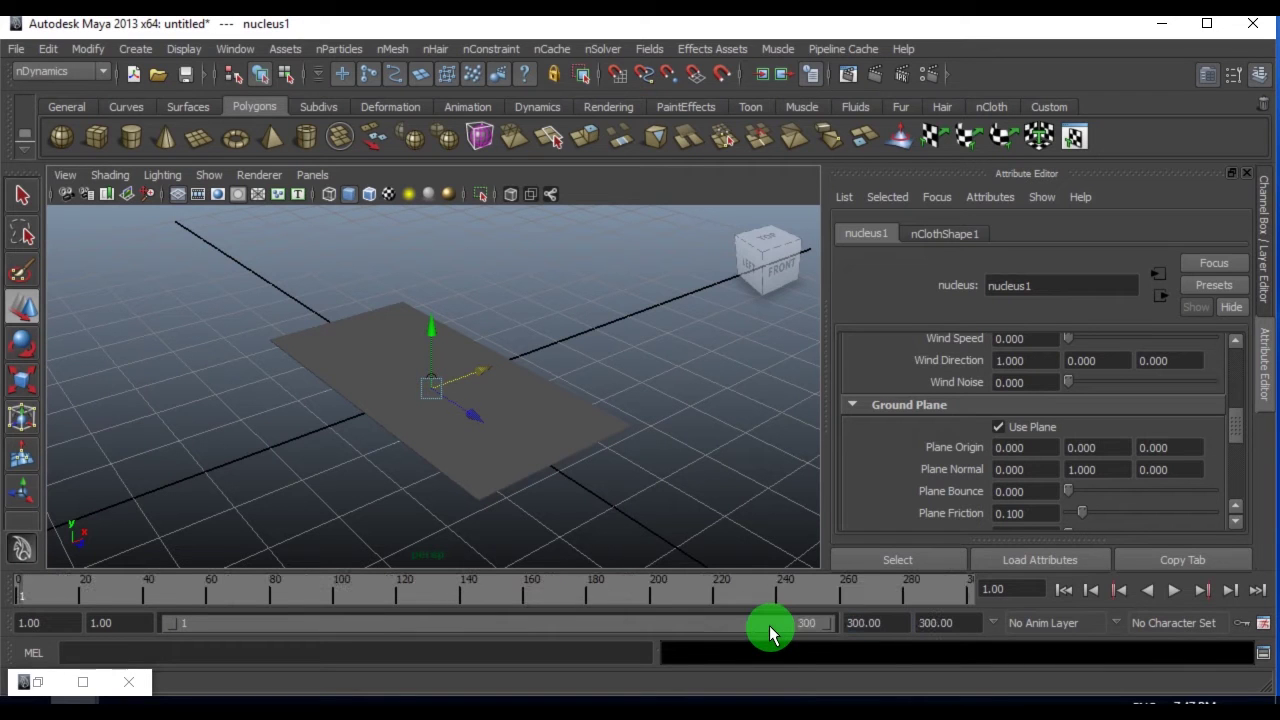
# - Set Time Slider playback speed to Play every frame and save the preferences
pyautogui.click(1264, 626)
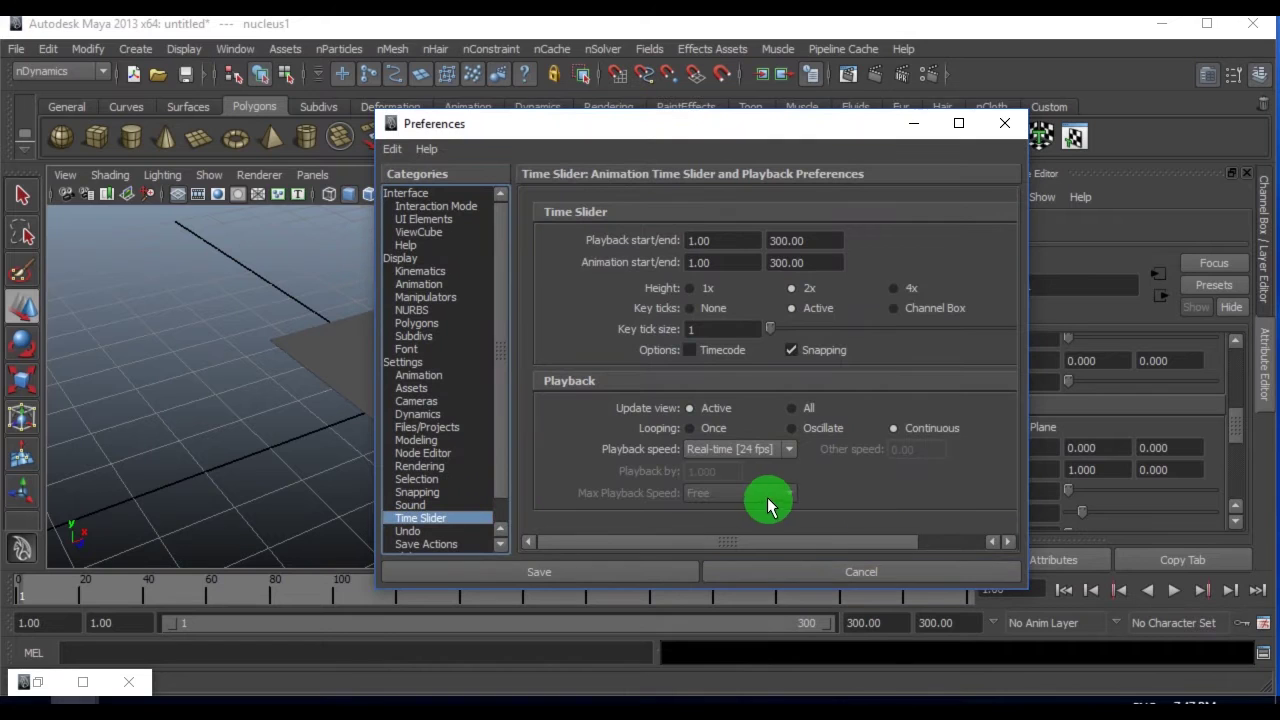
pyautogui.click(690, 449)
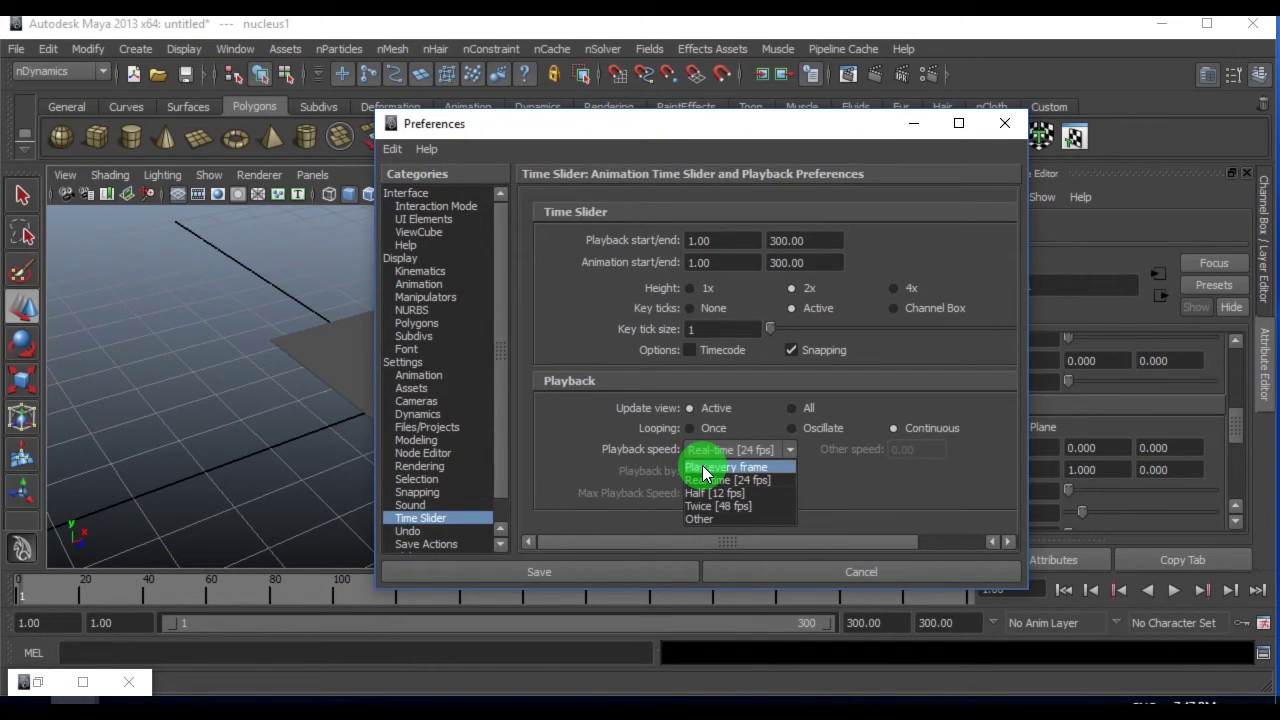
pyautogui.click(704, 467)
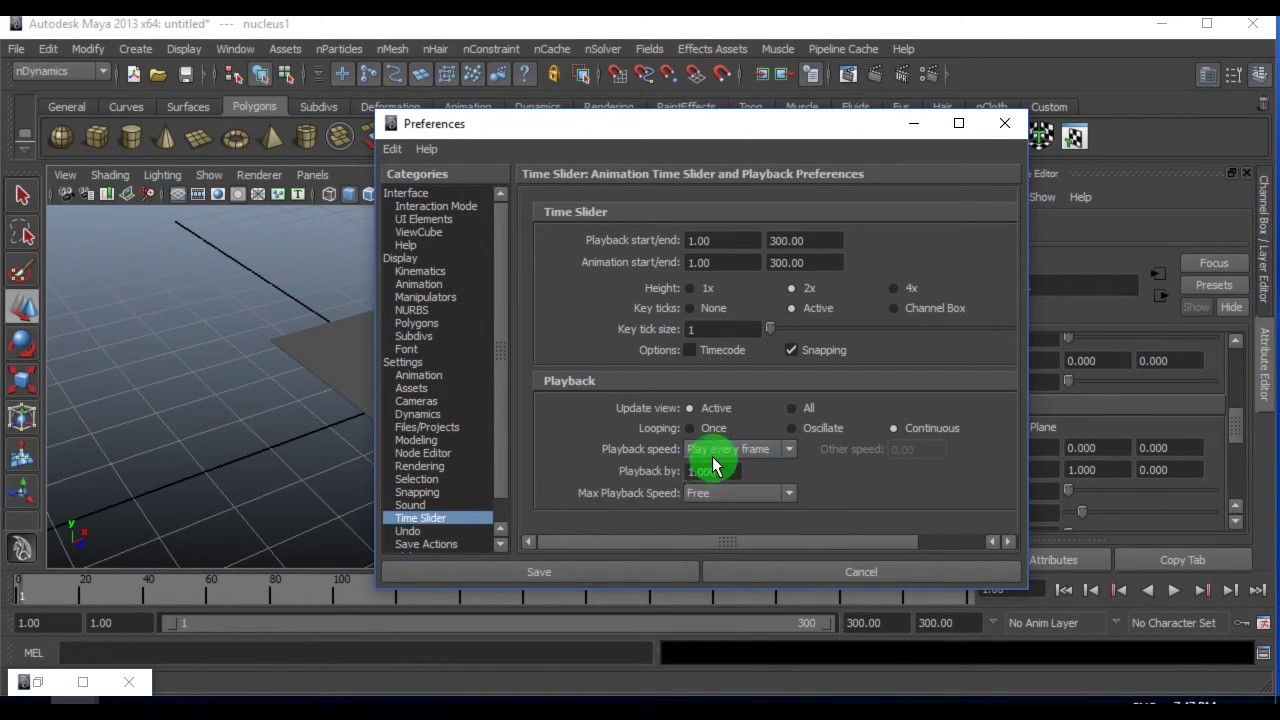
pyautogui.click(593, 572)
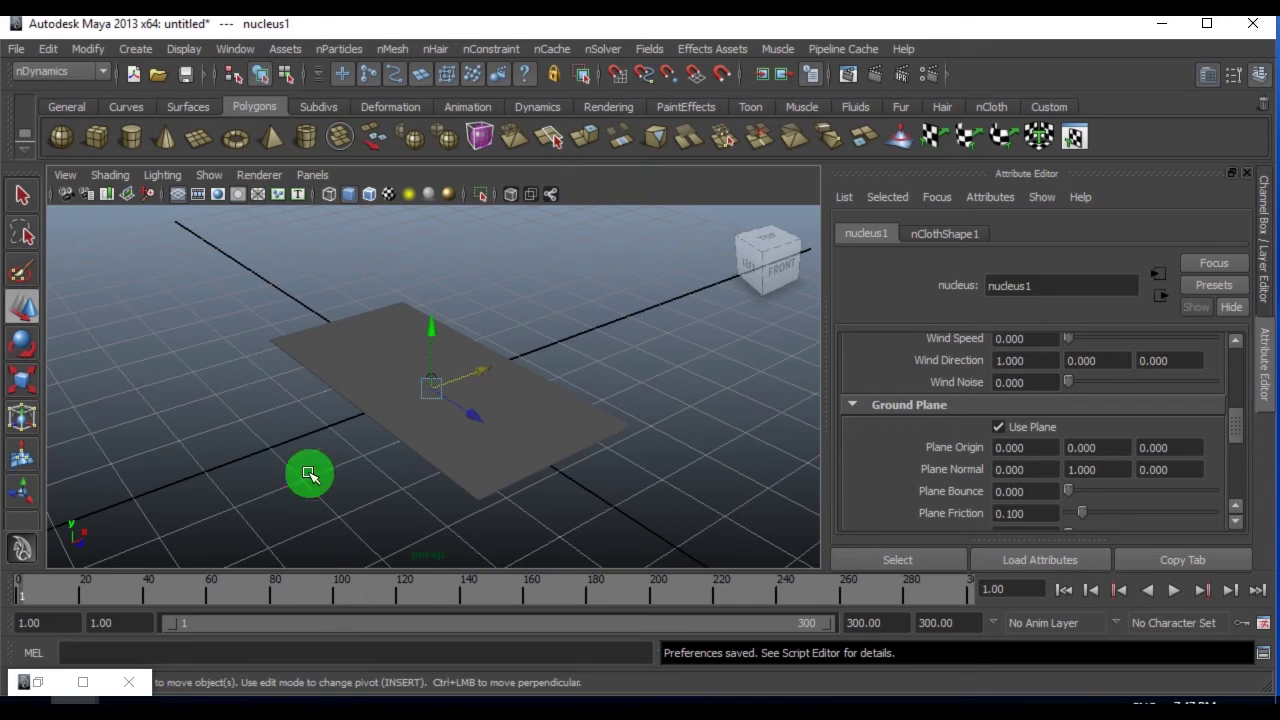
# - Select nucleus1 and raise its Solver Attributes Substeps from 3 to 5
pyautogui.keyDown('alt'); pyautogui.moveTo(343, 471); pyautogui.dragTo(374, 443); pyautogui.keyUp('alt')
pyautogui.click(370, 457)
pyautogui.click(430, 455)
pyautogui.scroll(10, 963, 444)
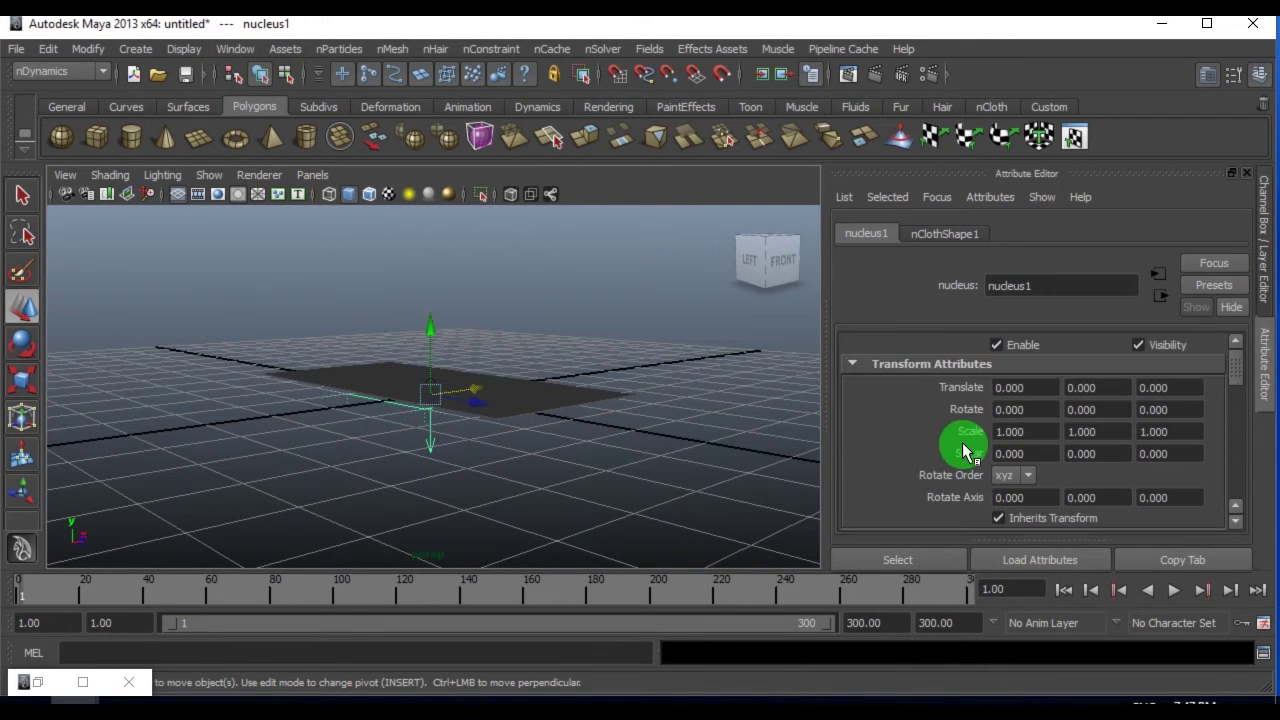
pyautogui.click(908, 363)
pyautogui.click(892, 384)
pyautogui.click(898, 404)
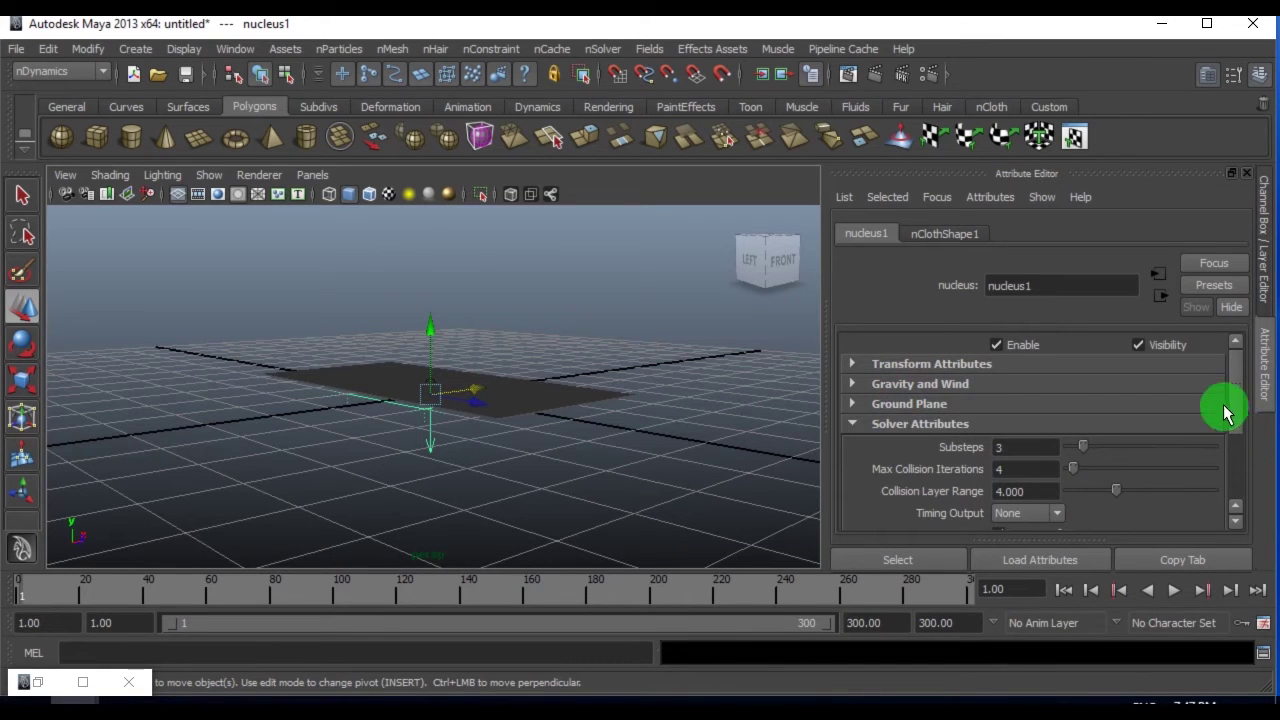
pyautogui.moveTo(1238, 408); pyautogui.dragTo(1241, 426)
pyautogui.click(1020, 406)
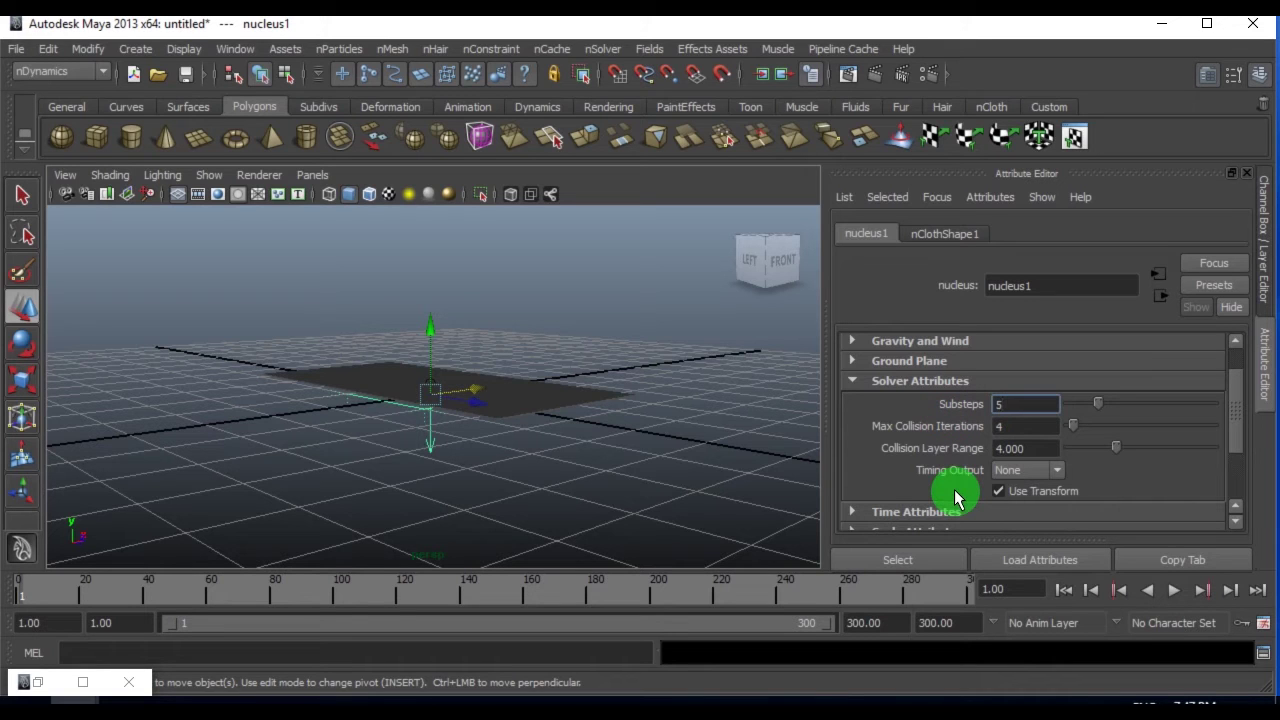
pyautogui.press('Return')
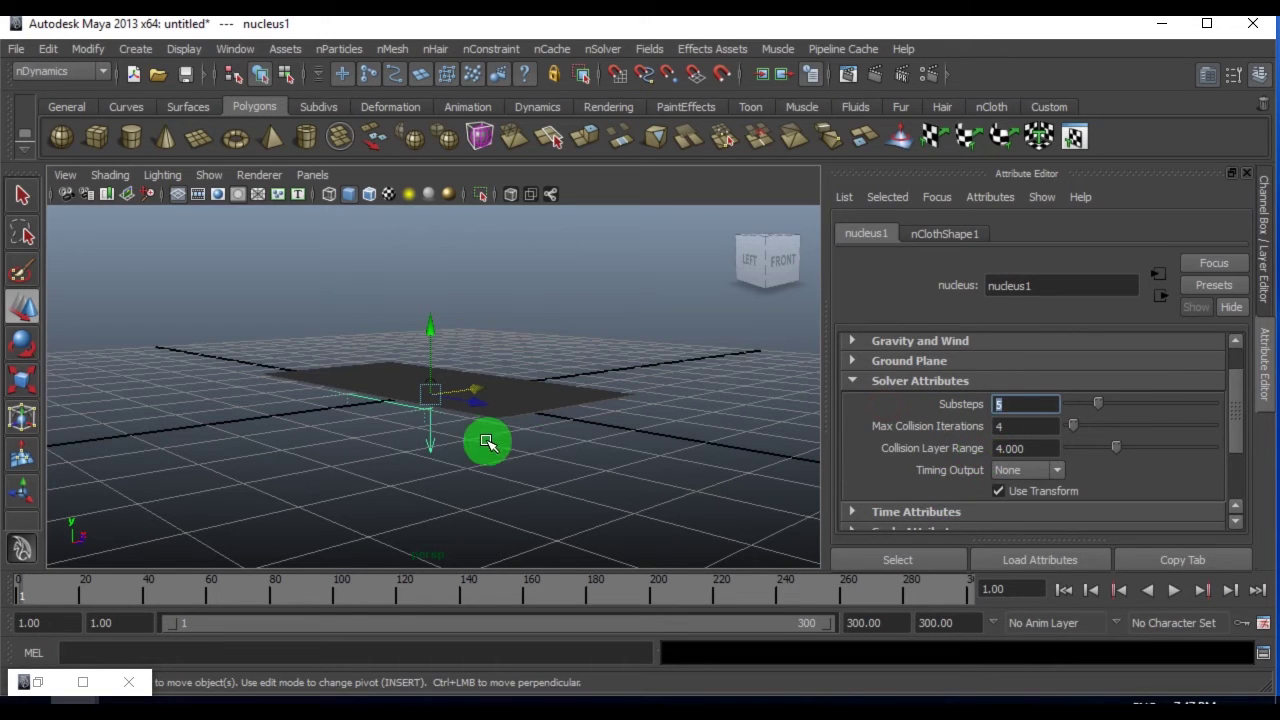
pyautogui.keyDown('alt'); pyautogui.moveTo(647, 418); pyautogui.dragTo(483, 443); pyautogui.keyUp('alt')
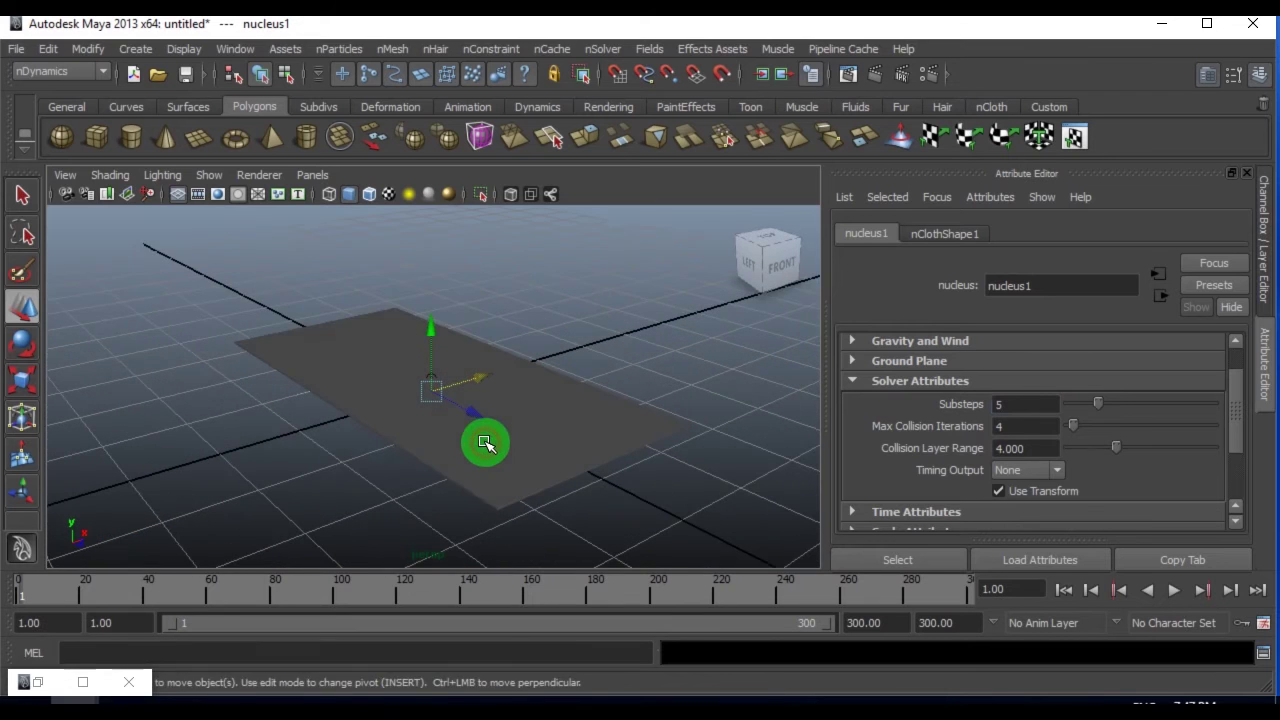
# - Play the simulation, rewind to frame 1, and replay it, stopping at frame 50
pyautogui.click(1174, 591)
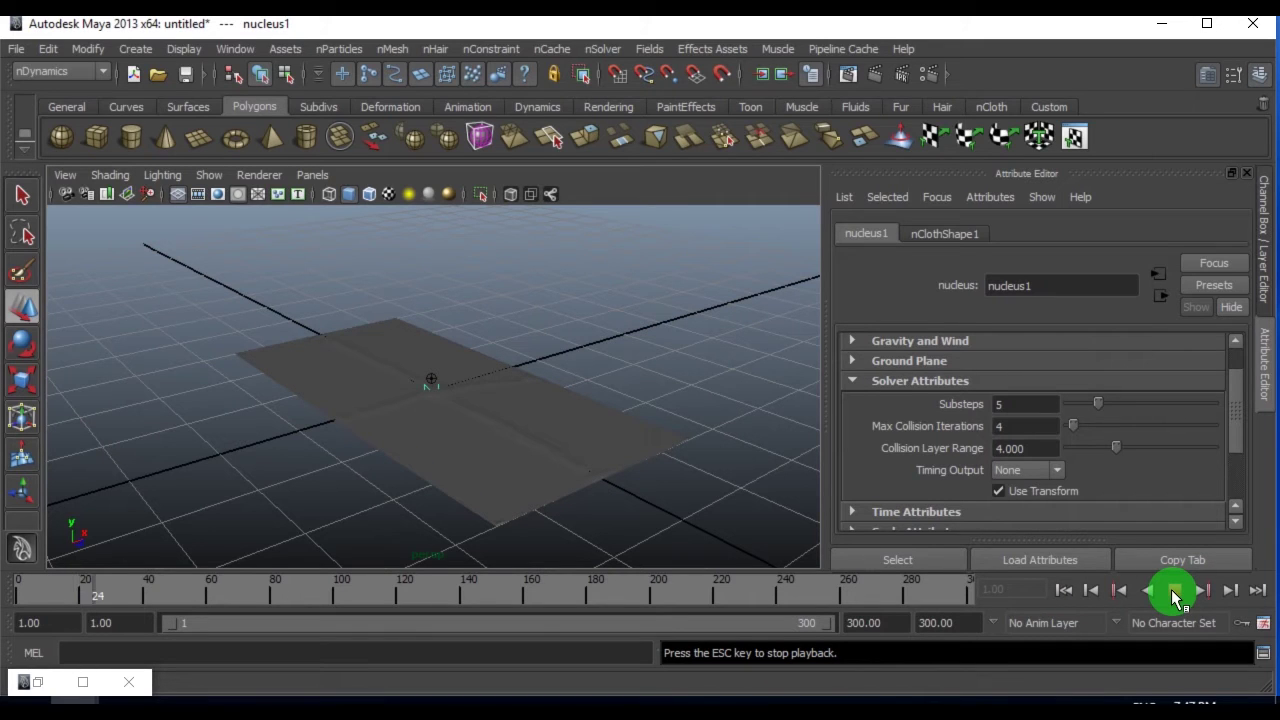
pyautogui.click(1174, 596)
pyautogui.click(1063, 590)
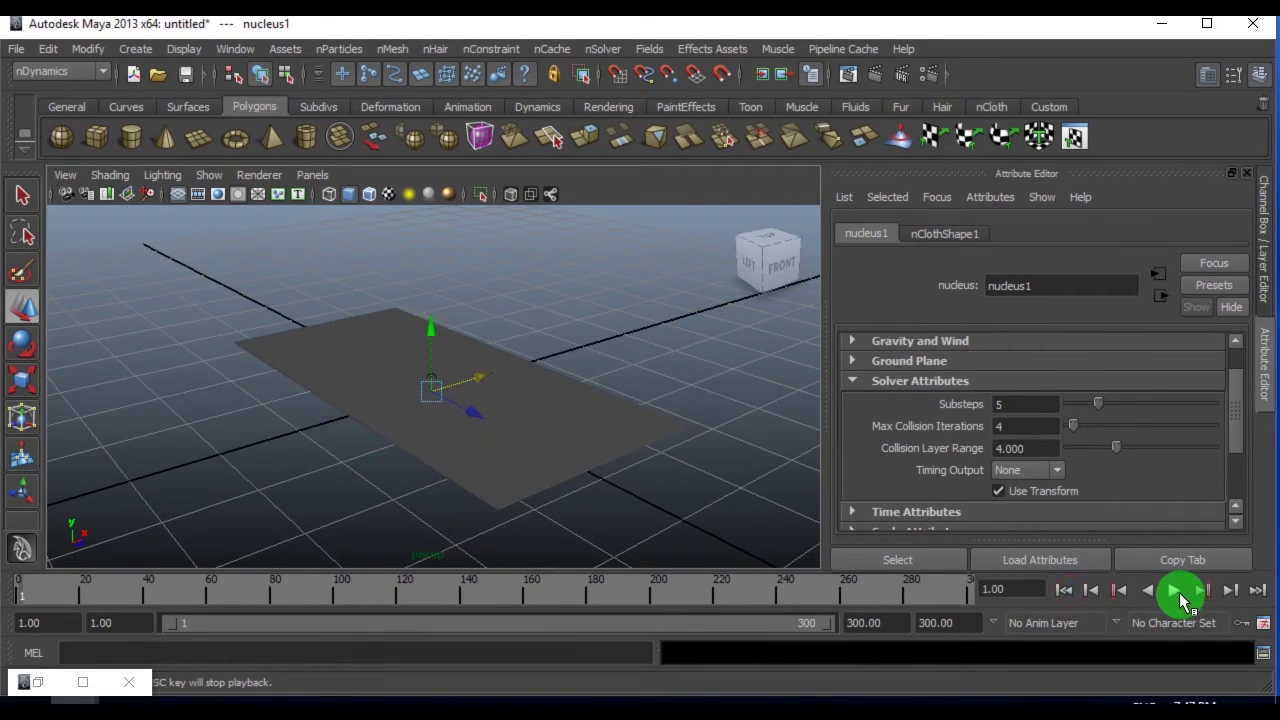
pyautogui.click(1178, 592)
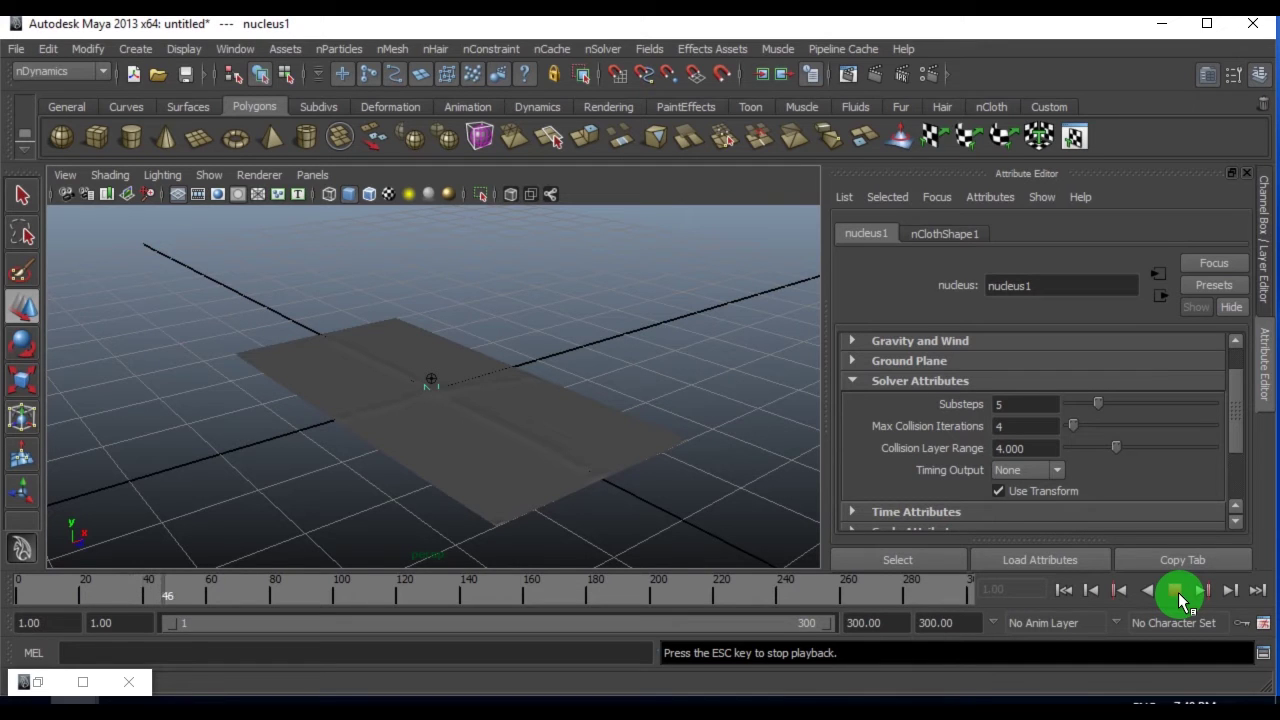
pyautogui.click(1178, 596)
# - Set the cloth's initial state from its frame-50 draped shape, then return to frame 1
pyautogui.click(583, 438)
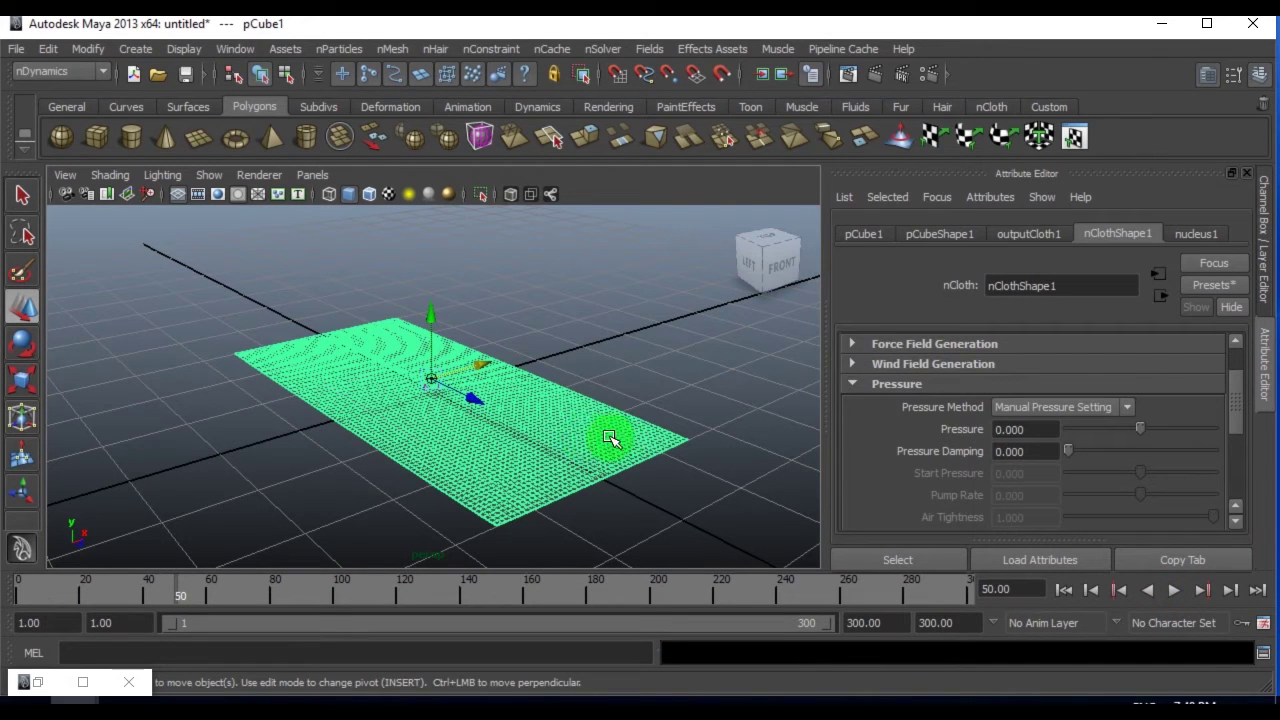
pyautogui.click(603, 50)
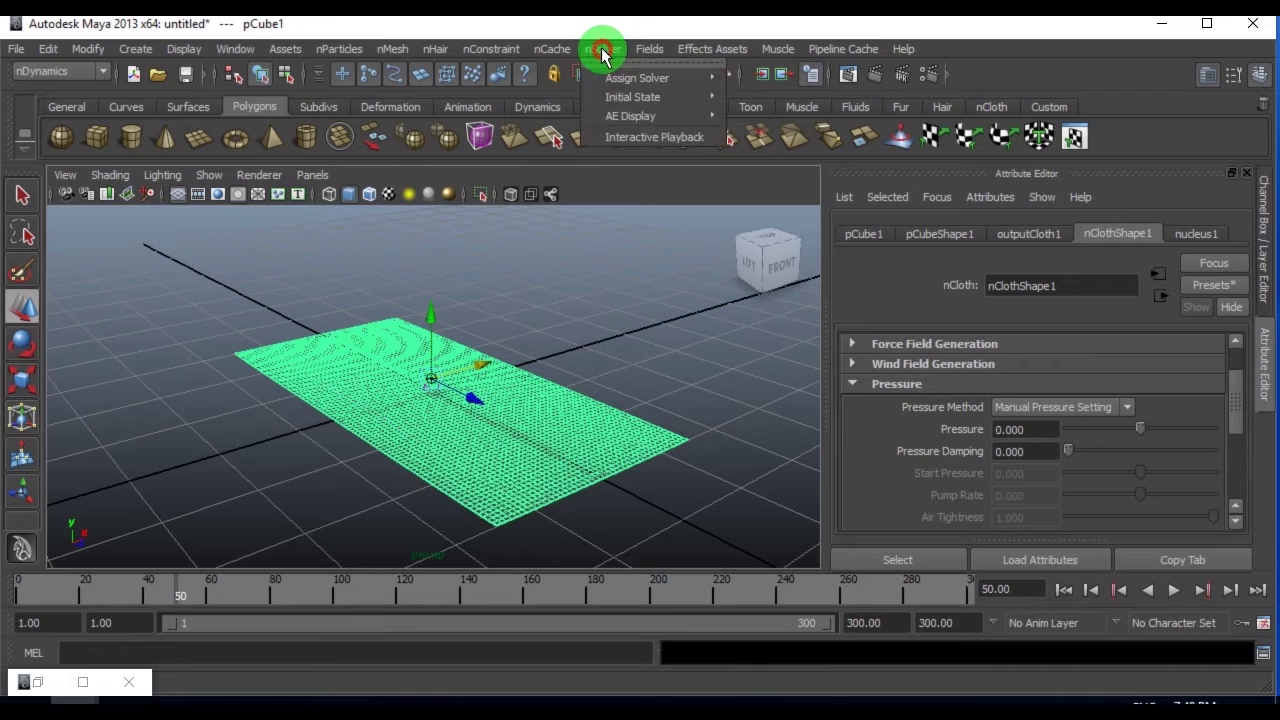
pyautogui.moveTo(620, 104)
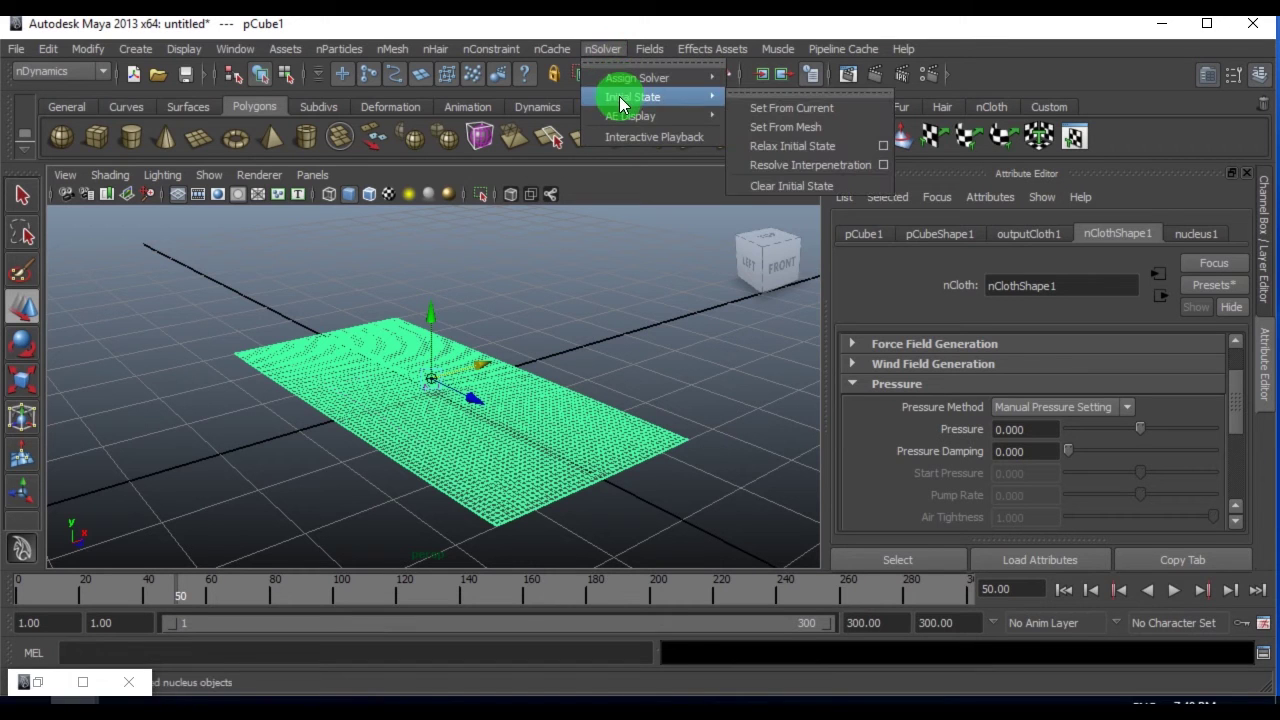
pyautogui.click(765, 108)
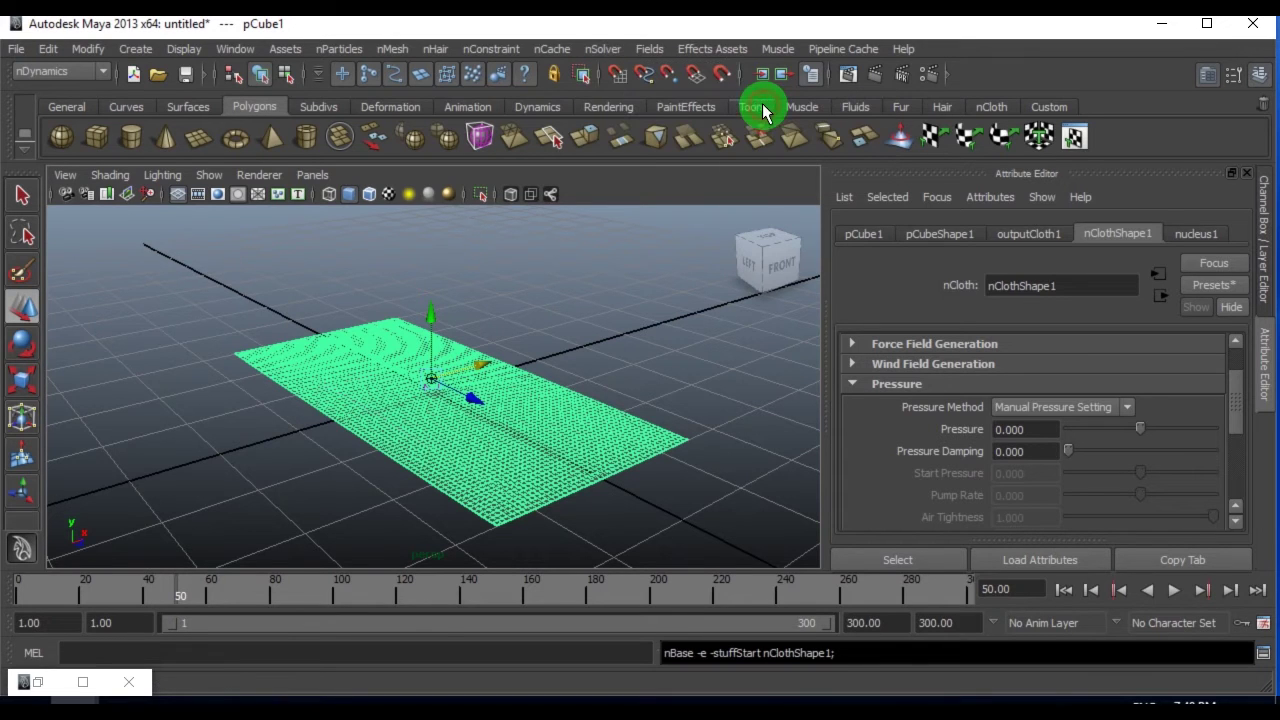
pyautogui.click(1064, 590)
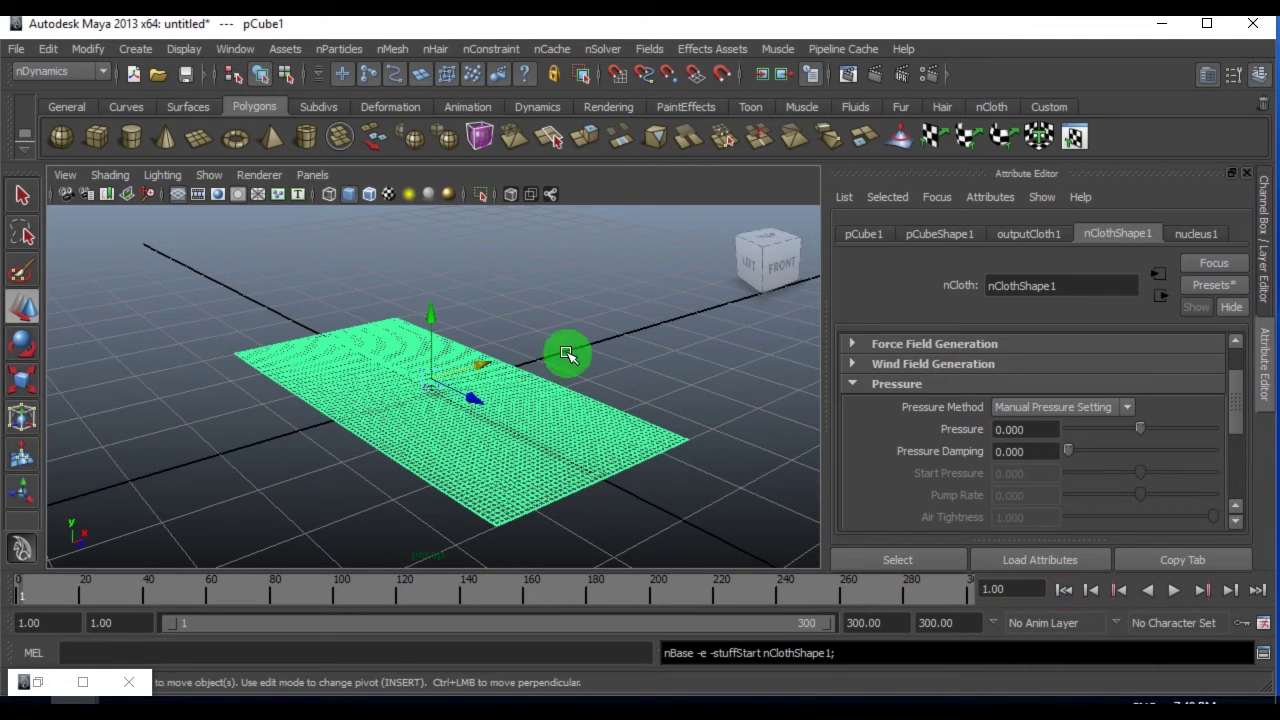
# - Reselect the cloth plane and orbit the view around it
pyautogui.click(566, 354)
pyautogui.keyDown('alt'); pyautogui.moveTo(464, 460); pyautogui.dragTo(534, 523); pyautogui.keyUp('alt')
pyautogui.click(626, 428)
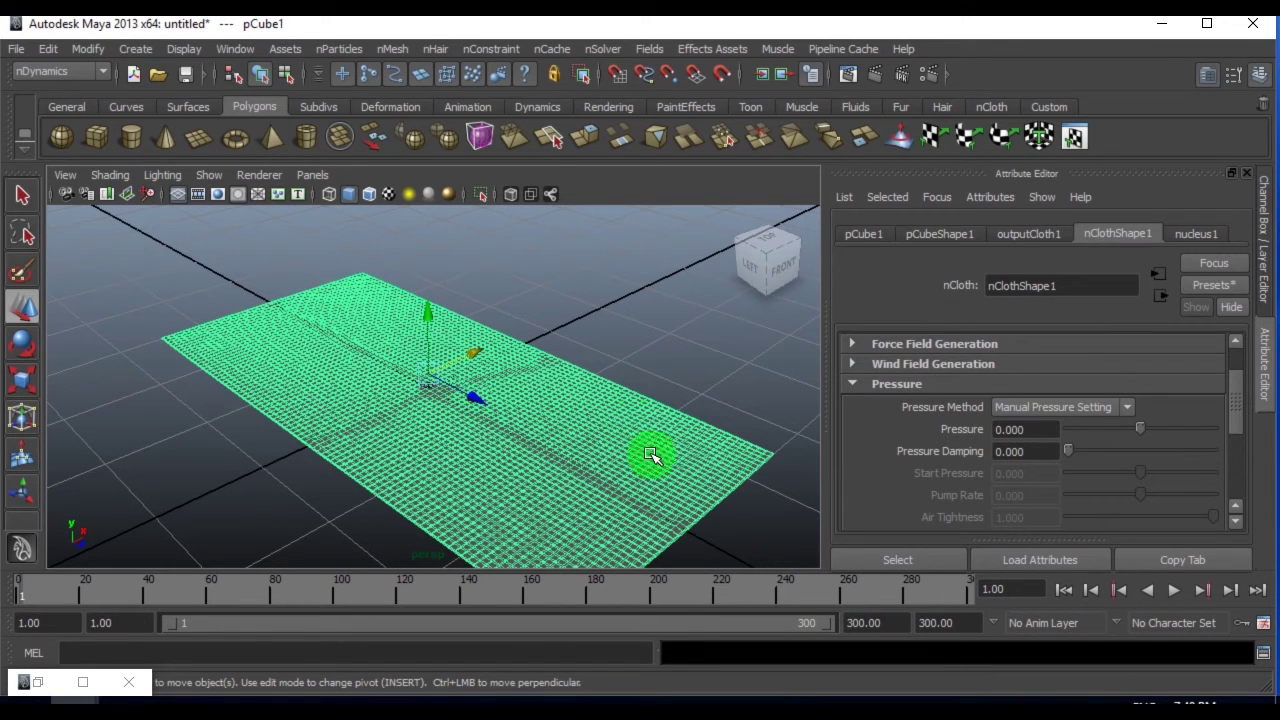
pyautogui.keyDown('alt'); pyautogui.moveTo(551, 411); pyautogui.dragTo(467, 432); pyautogui.keyUp('alt')
# - In the Pressure section, keep Pressure Method on Manual Pressure Setting
pyautogui.click(853, 384)
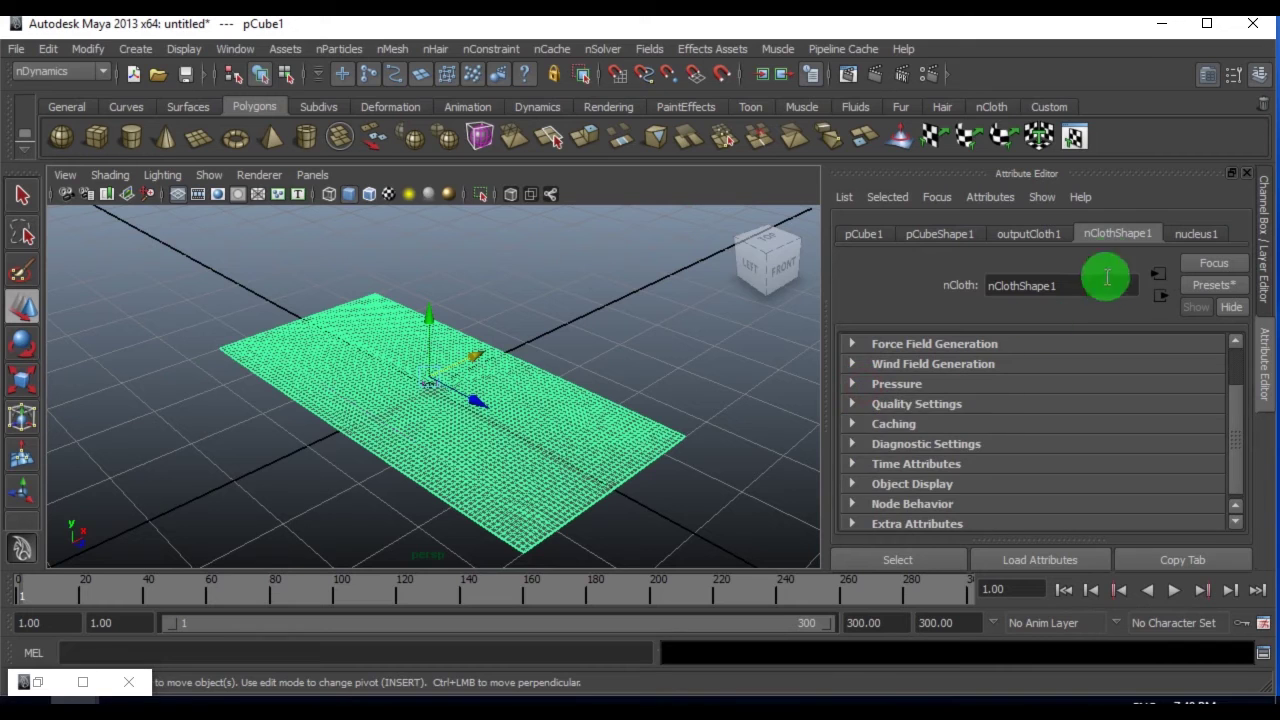
pyautogui.scroll(3, 933, 433)
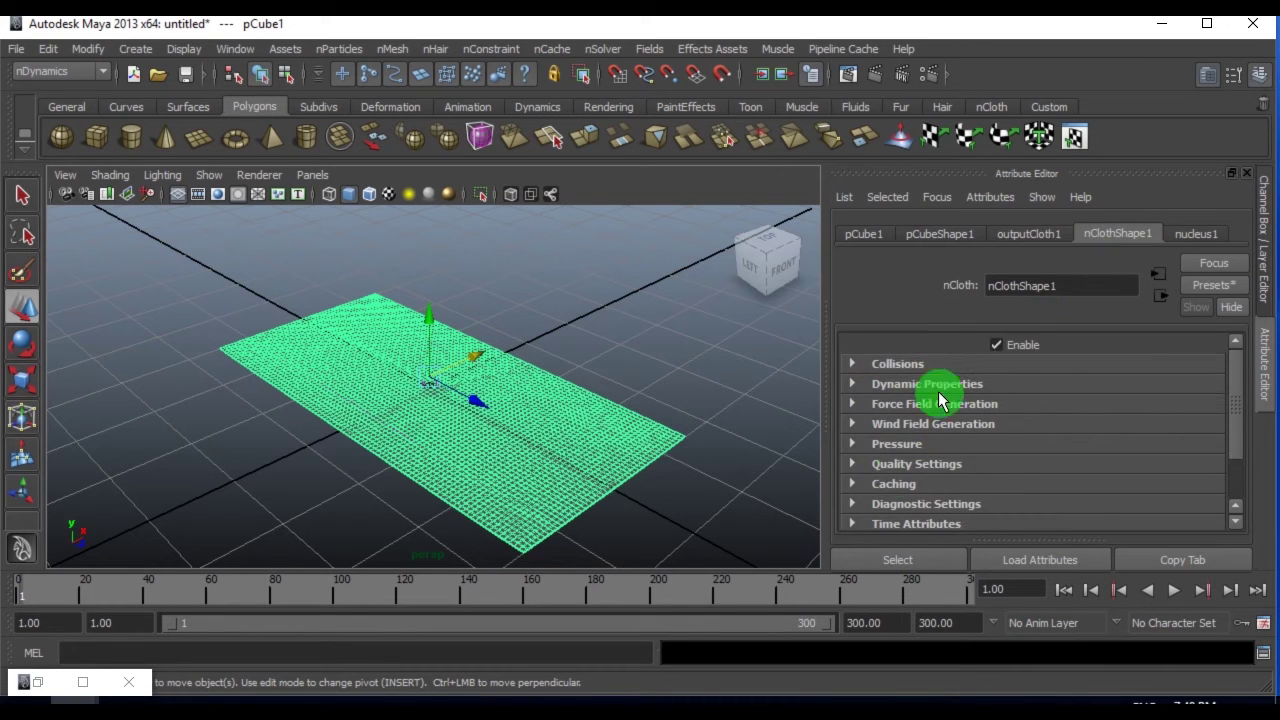
pyautogui.click(868, 444)
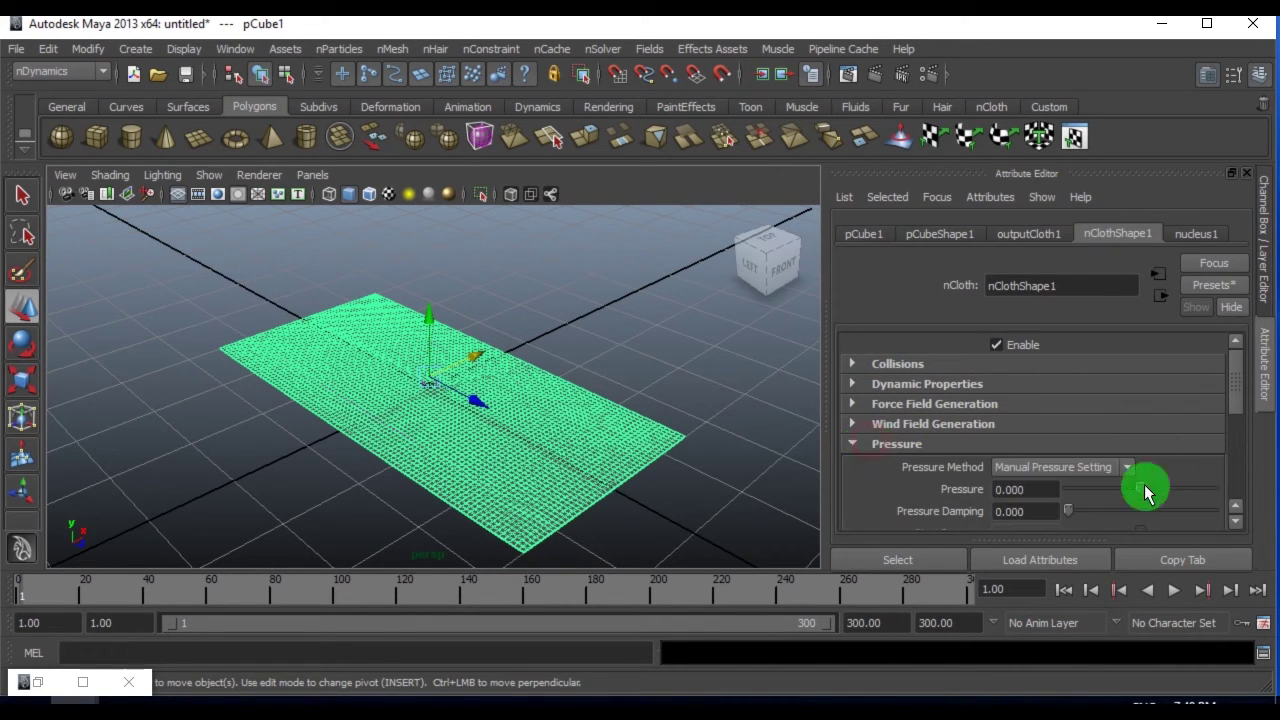
pyautogui.scroll(-2, 1234, 400)
pyautogui.click(1114, 413)
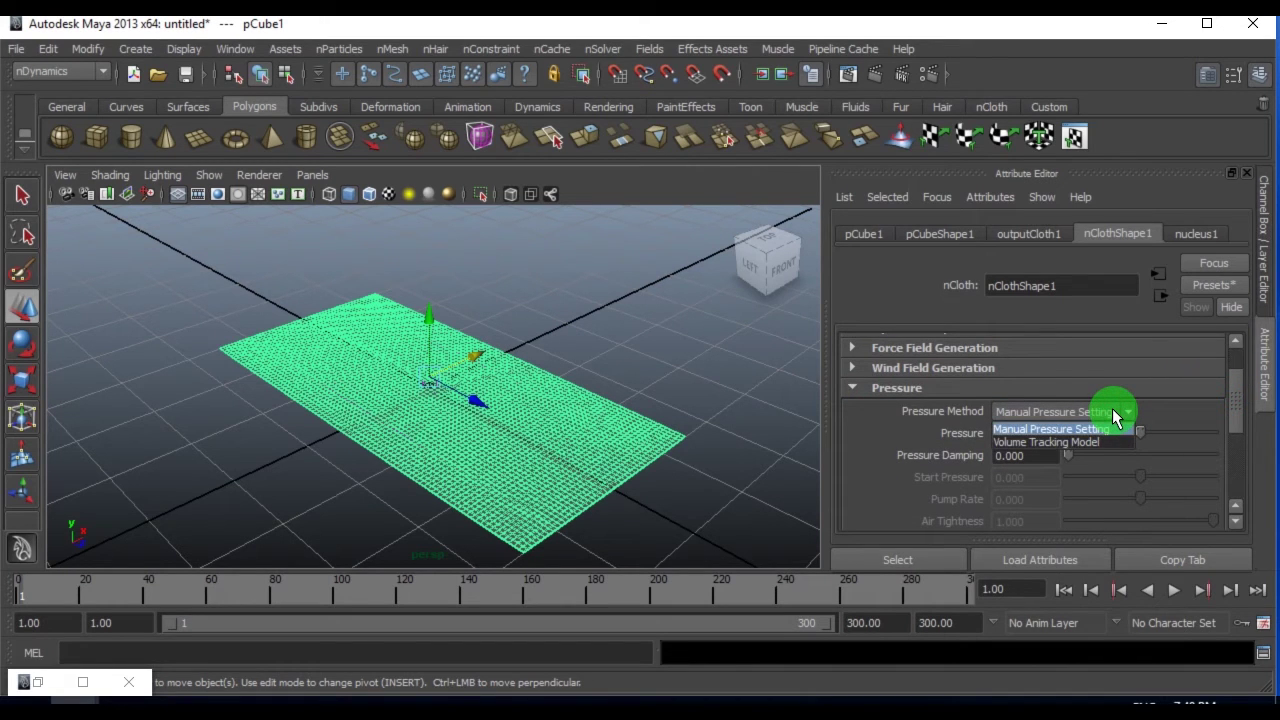
pyautogui.click(1092, 450)
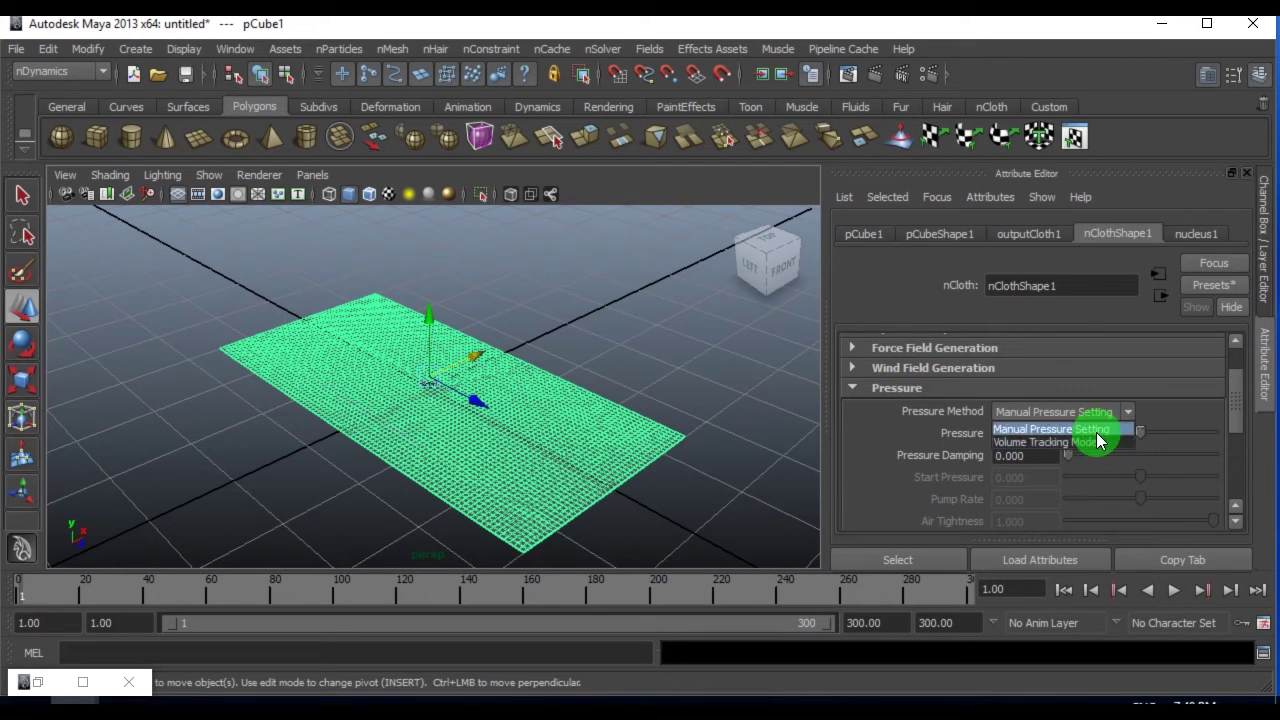
pyautogui.click(1095, 430)
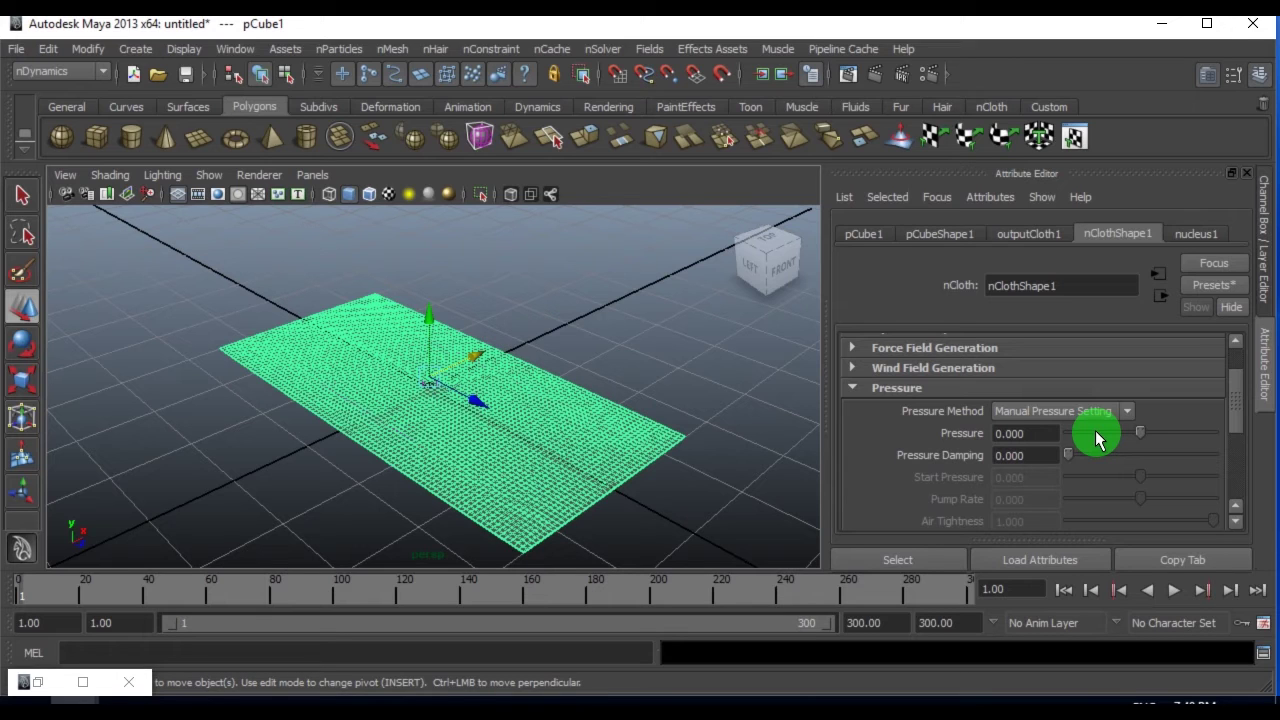
# - Set Pressure to 1, play the simulation to watch the plane inflate, then rewind to frame 1
pyautogui.click(1042, 435)
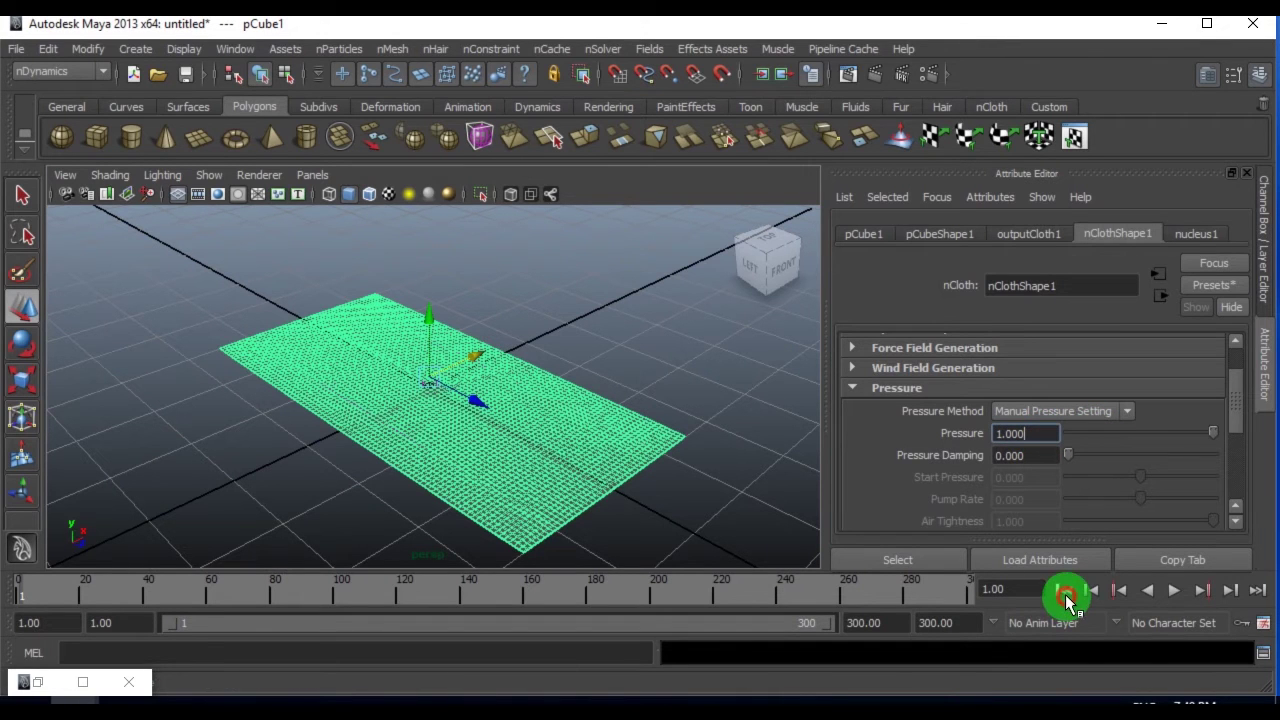
pyautogui.click(1174, 590)
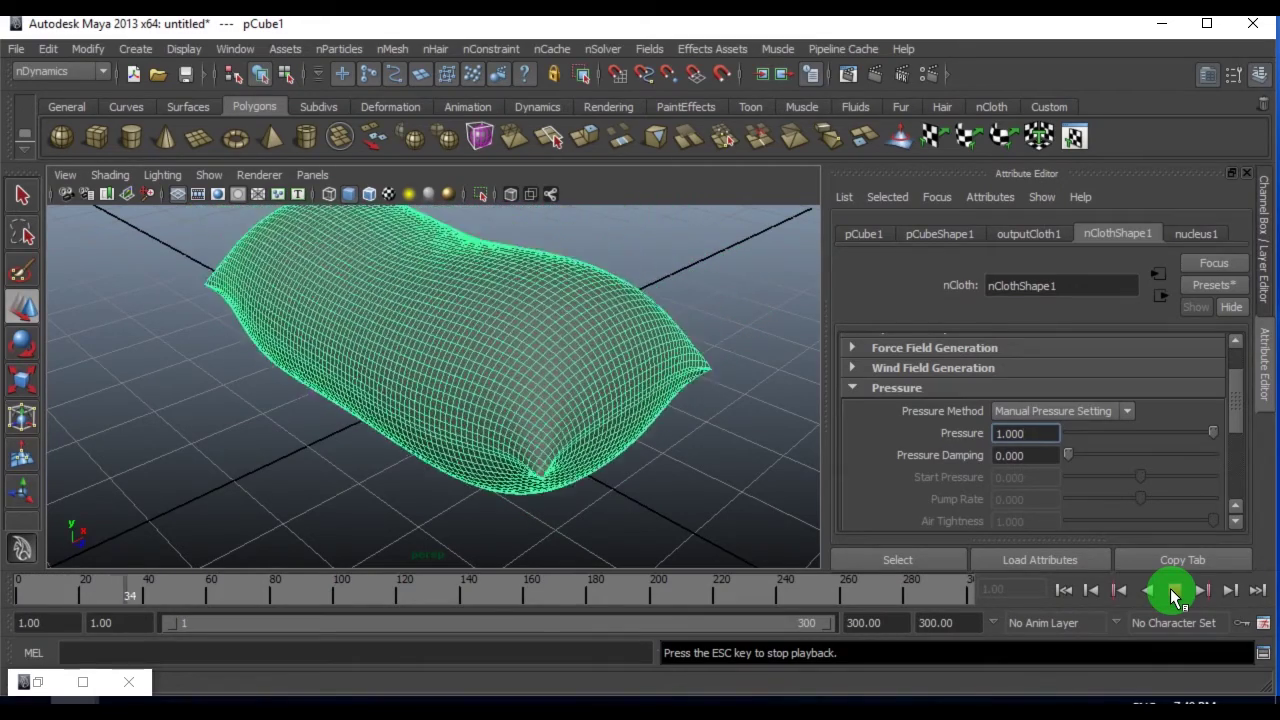
pyautogui.click(1175, 597)
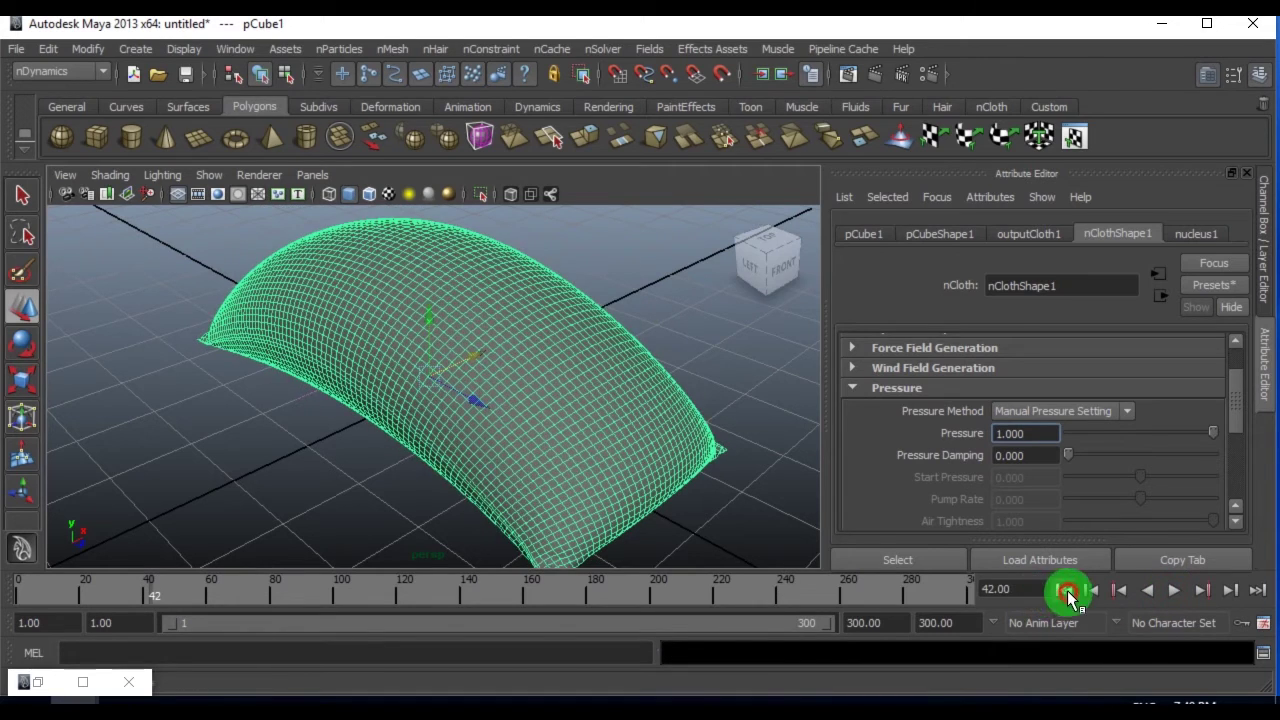
pyautogui.click(1064, 590)
pyautogui.keyDown('alt'); pyautogui.moveTo(563, 342); pyautogui.dragTo(471, 386, button='right'); pyautogui.keyUp('alt')
# - Set a key on the cloth's Pressure at 0 on frame 1
pyautogui.click(561, 372)
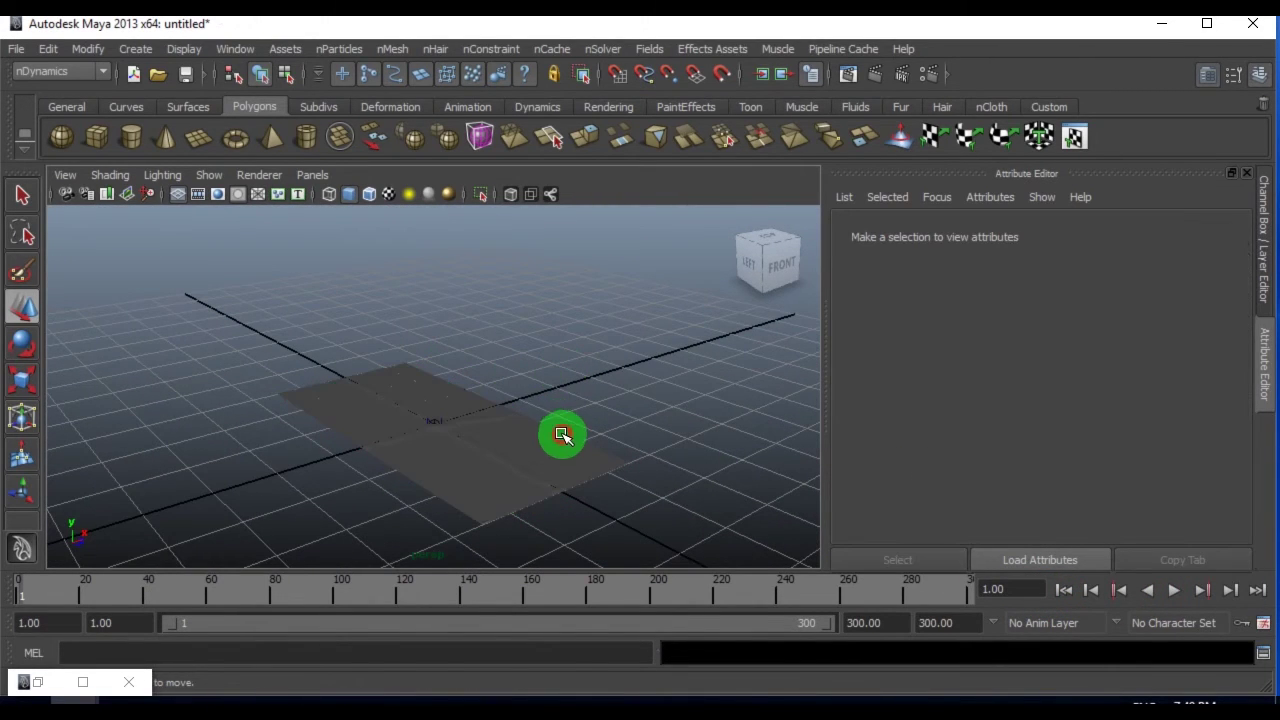
pyautogui.click(561, 434)
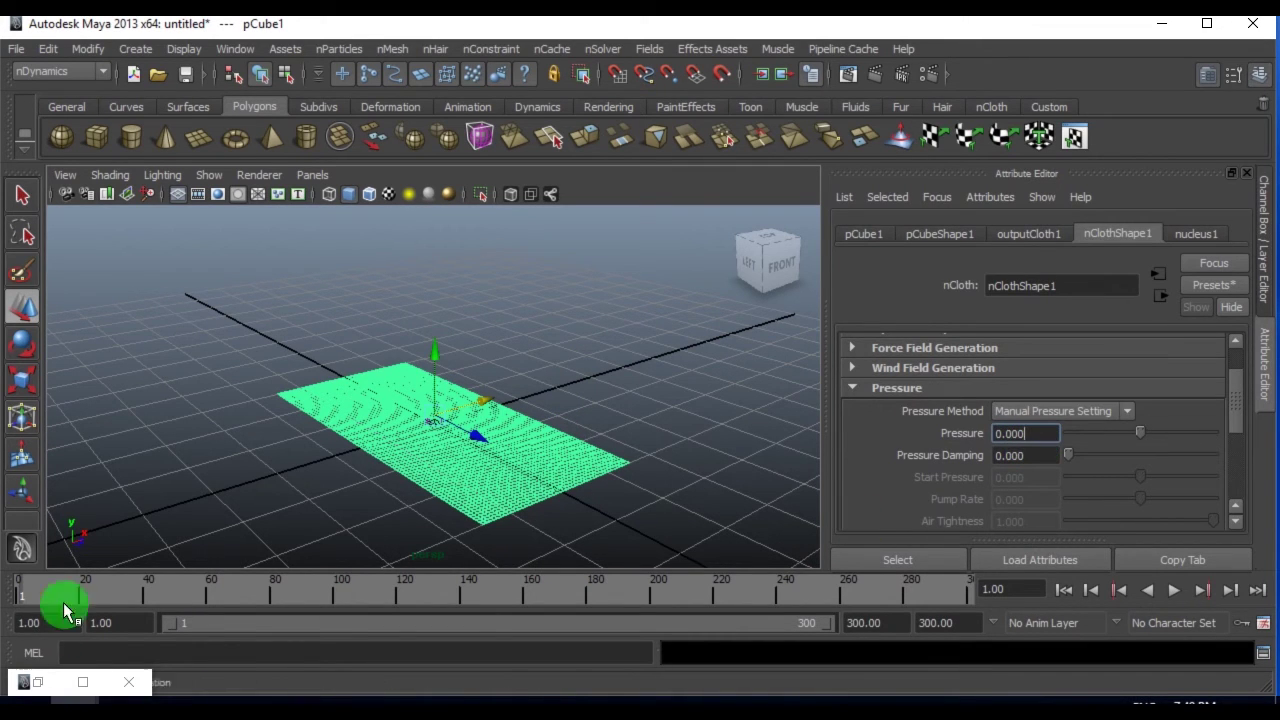
pyautogui.rightClick(1046, 434)
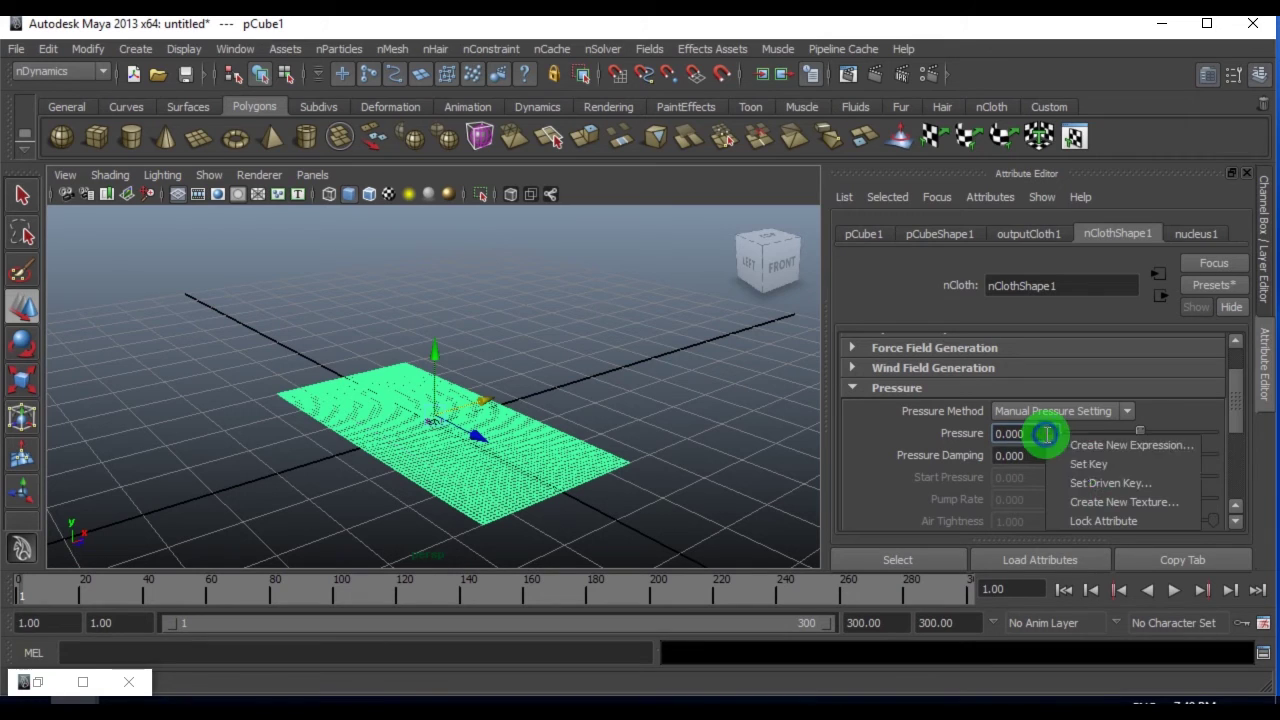
pyautogui.click(1083, 470)
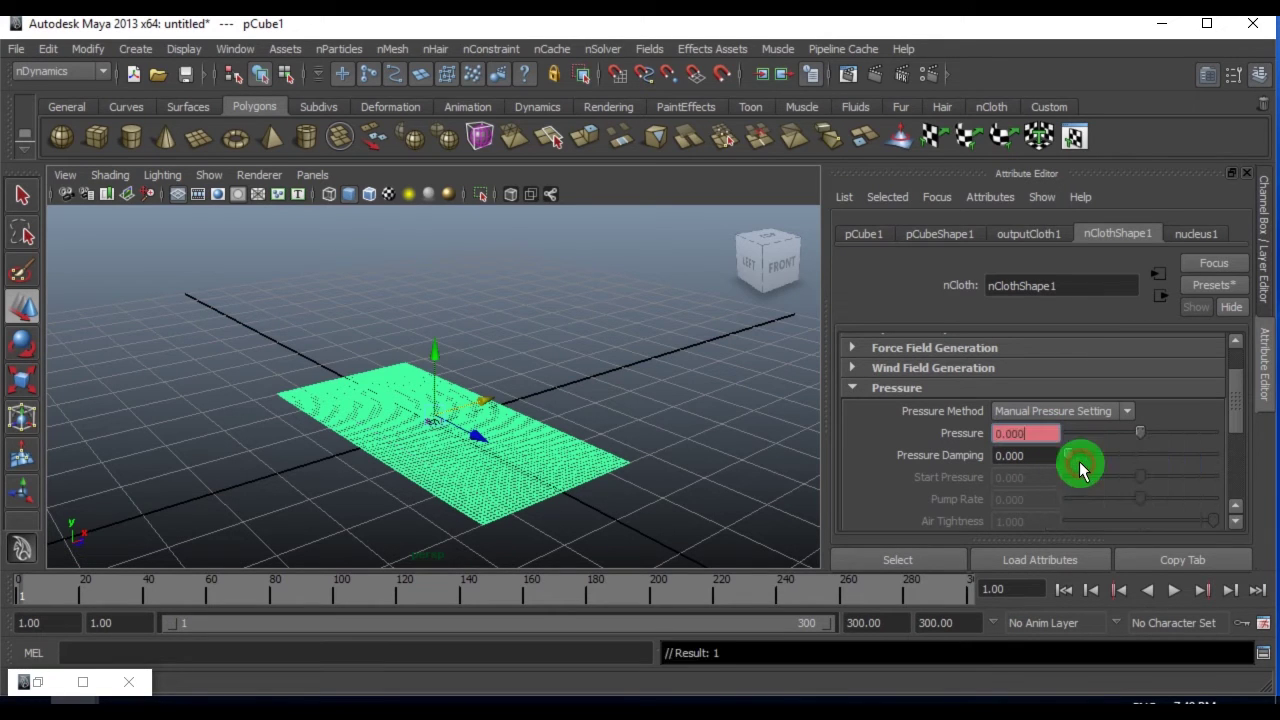
# - At frame 50, enter Pressure 1 and set another key
pyautogui.click(180, 594)
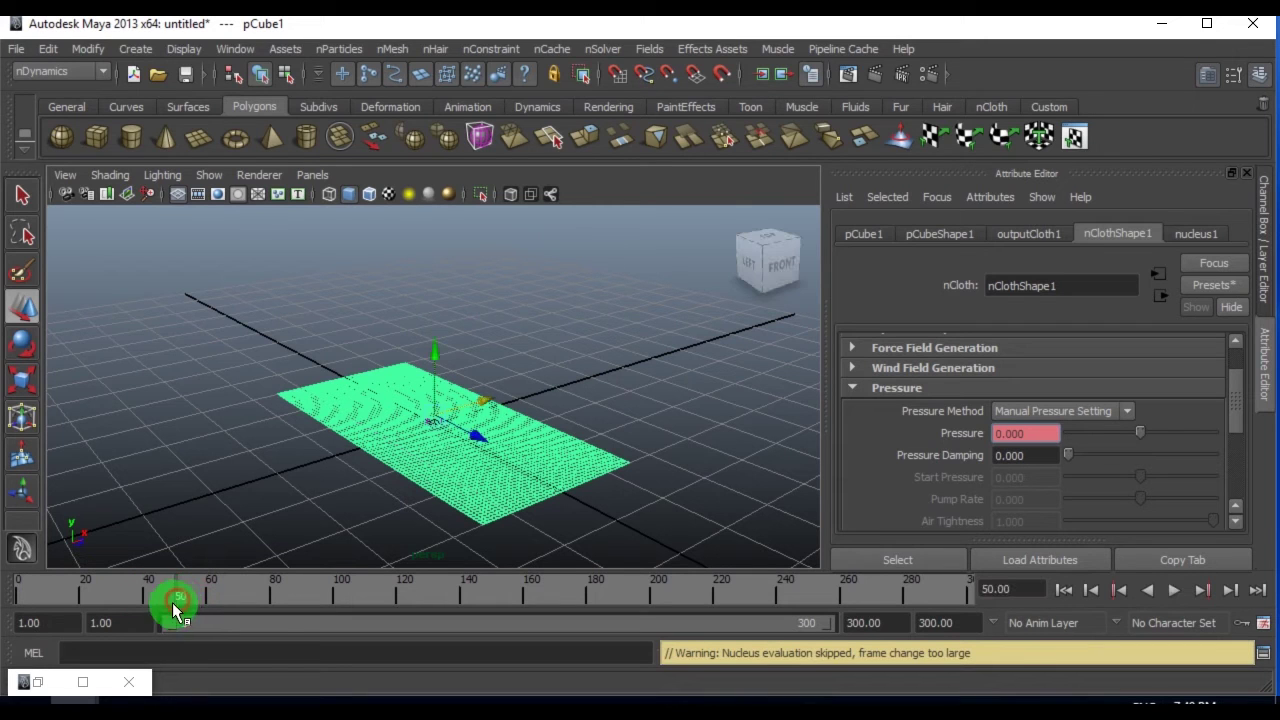
pyautogui.moveTo(1030, 433); pyautogui.dragTo(900, 450)
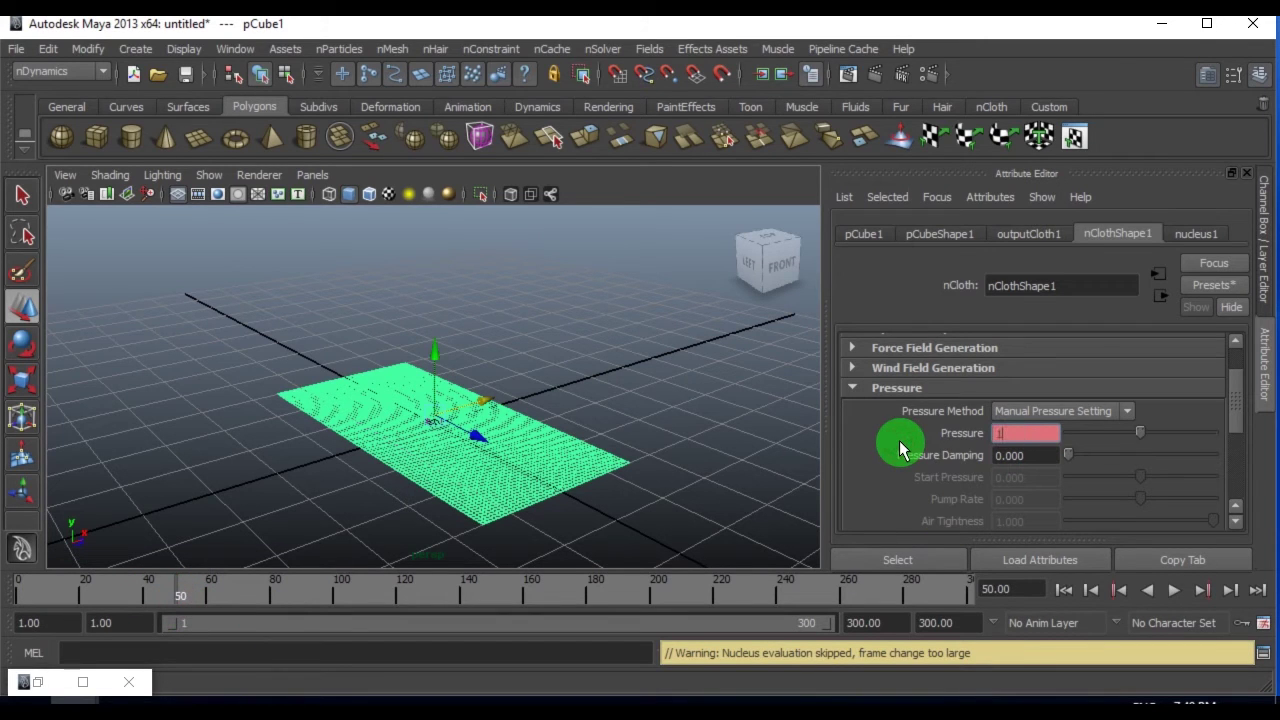
pyautogui.rightClick(1012, 433)
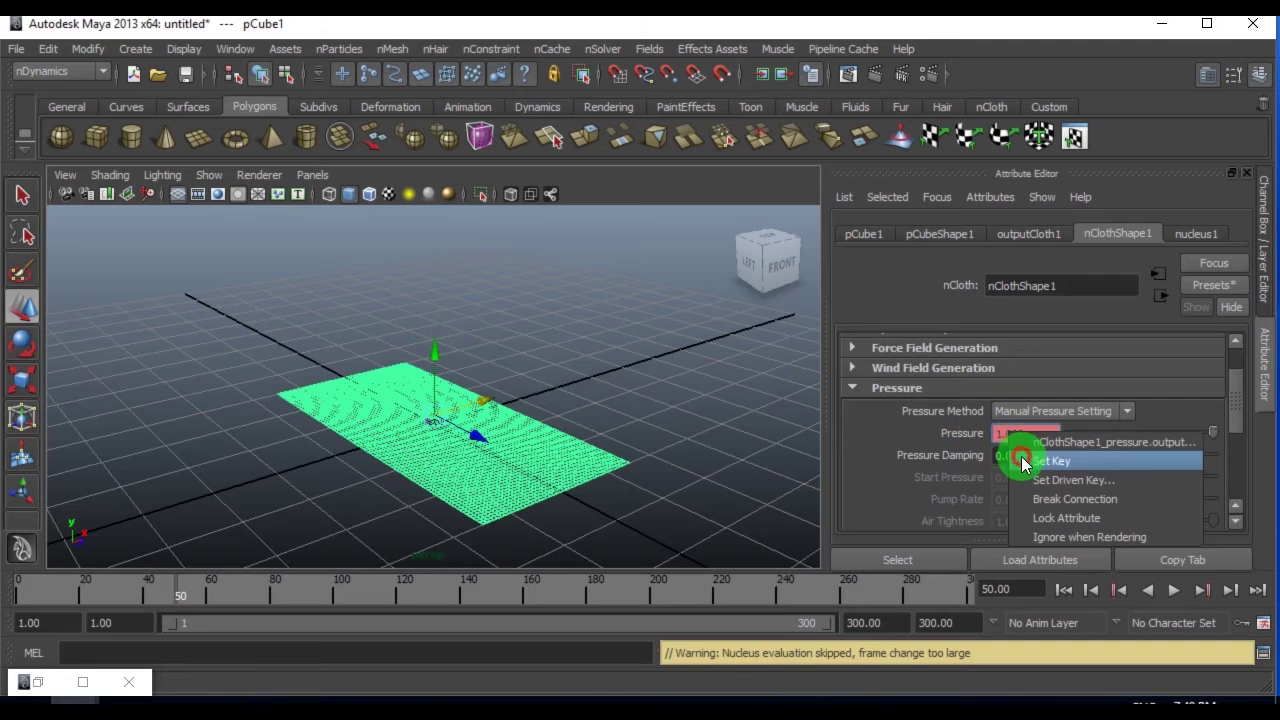
pyautogui.click(1008, 466)
pyautogui.click(549, 366)
pyautogui.click(527, 444)
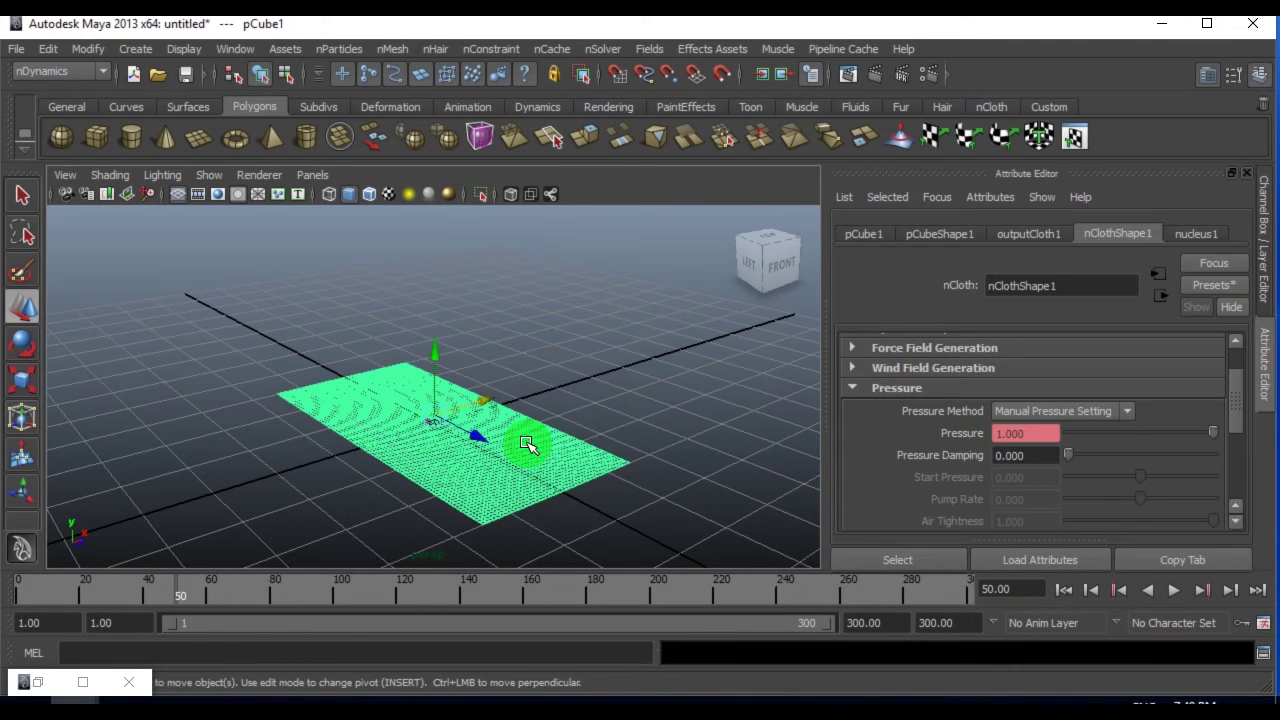
# - Assign a new Phong material to the cloth plane
pyautogui.moveTo(551, 289); pyautogui.dragTo(471, 443, button='right')
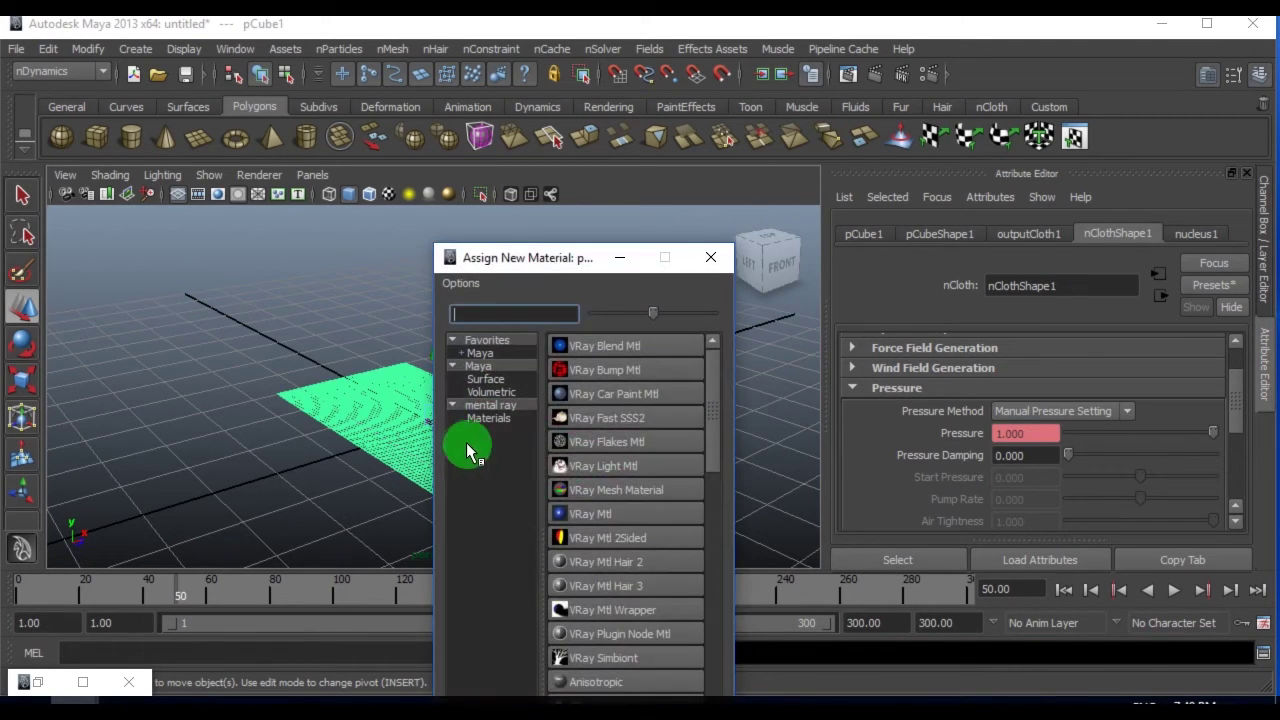
pyautogui.click(498, 379)
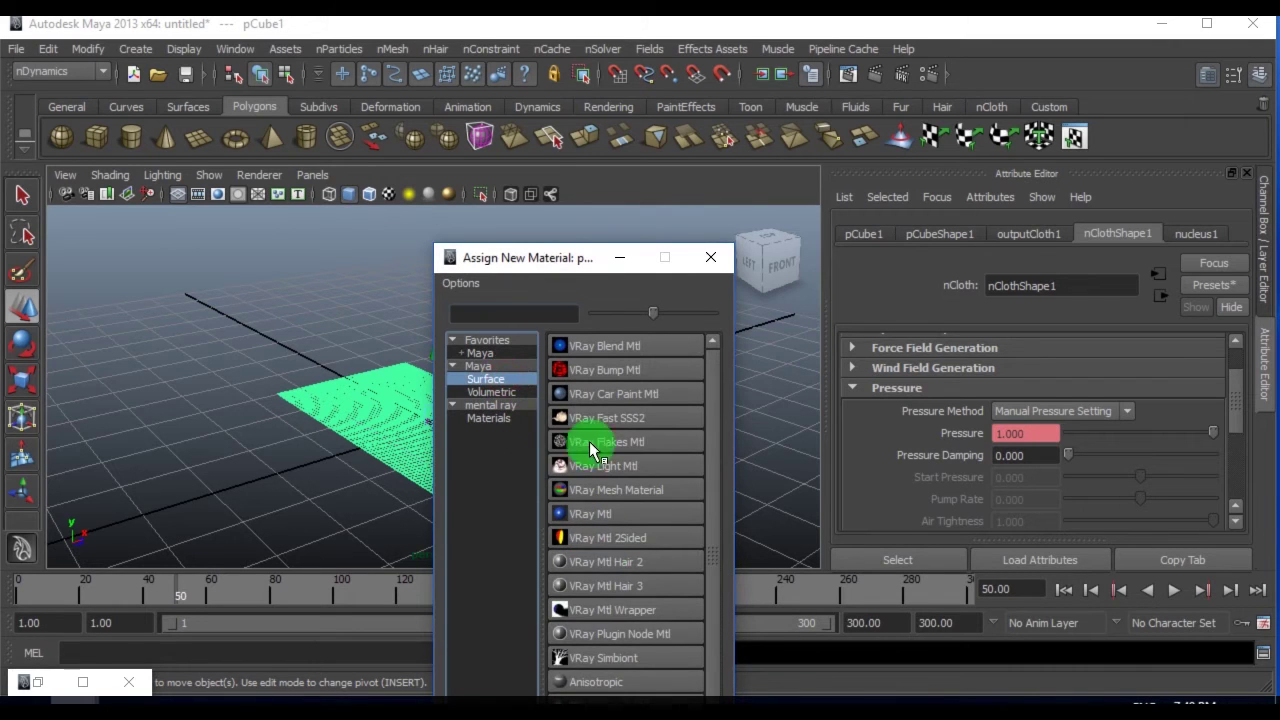
pyautogui.moveTo(557, 275); pyautogui.dragTo(610, 55)
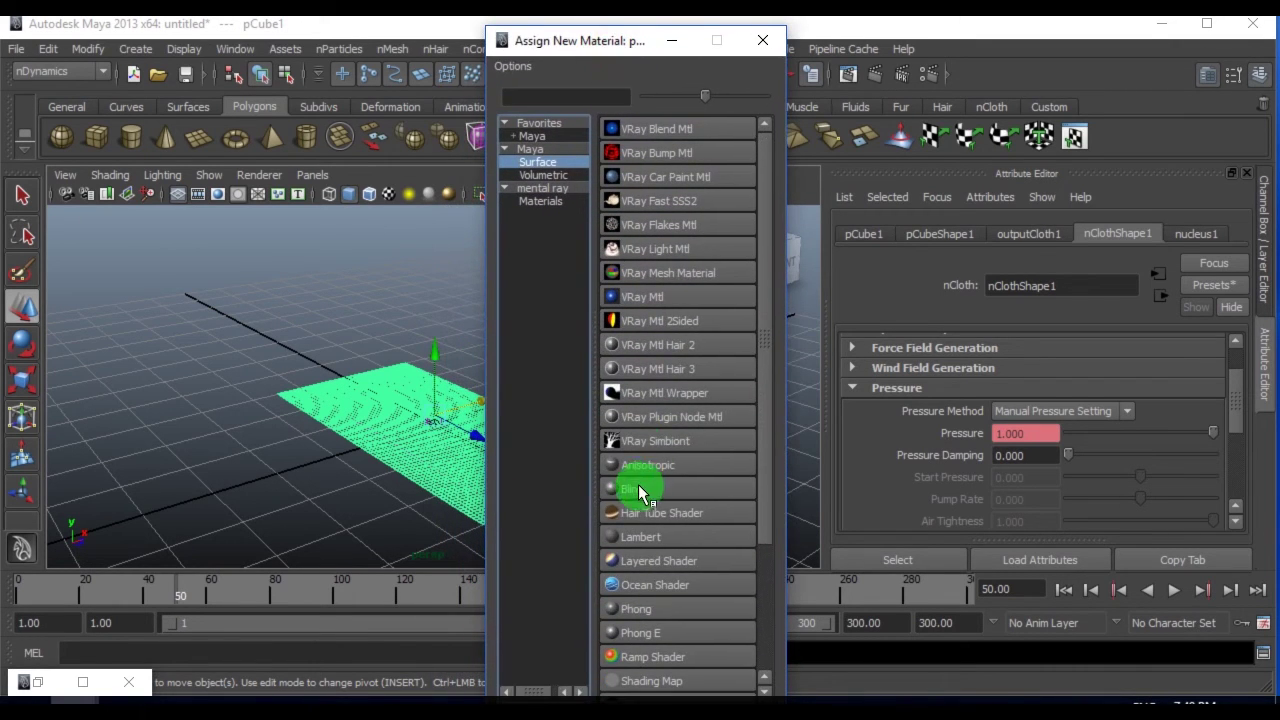
pyautogui.scroll(-2, 645, 436)
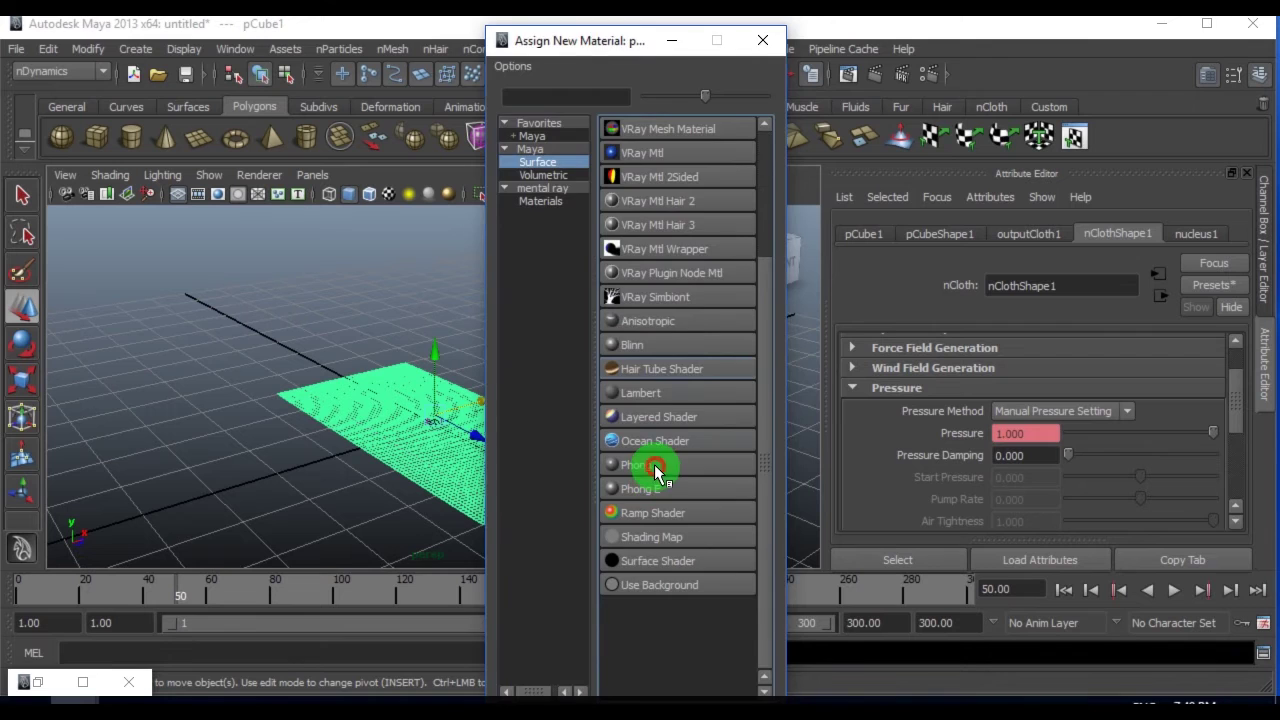
pyautogui.click(652, 468)
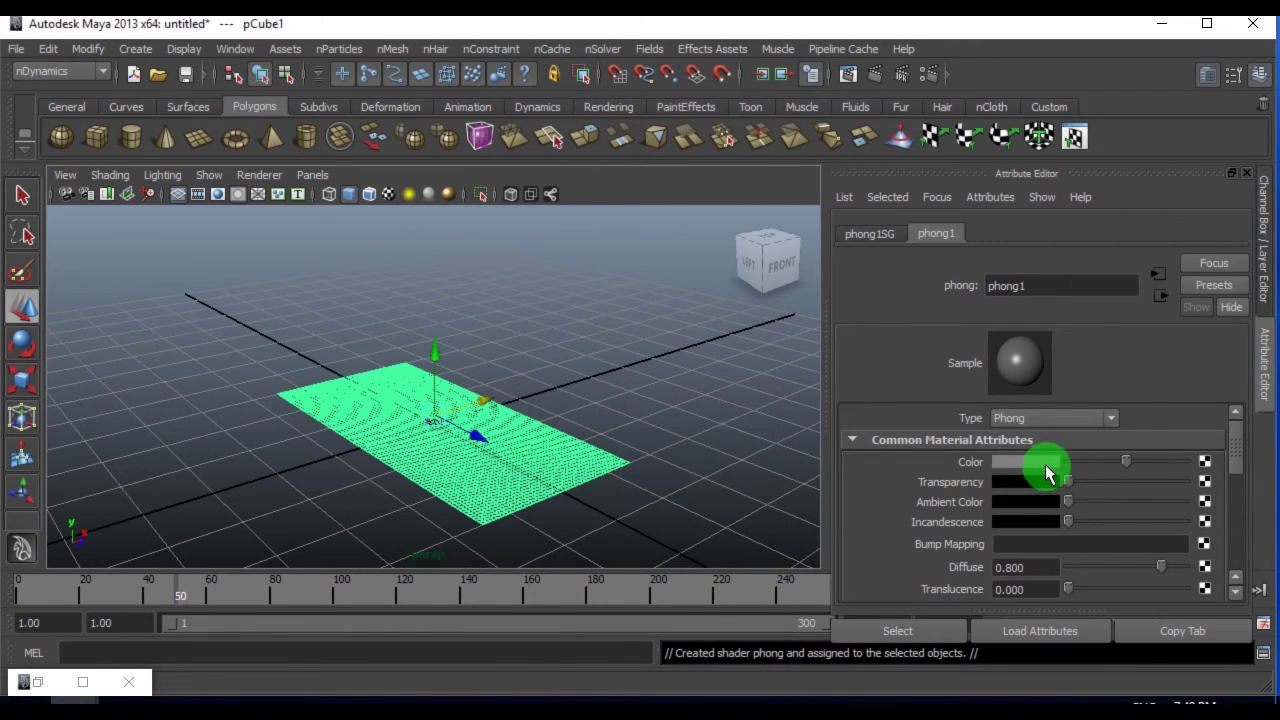
# - Set the Phong colour to olive tan (H 48.539, S 0.393, V 0.702)
pyautogui.click(1047, 470)
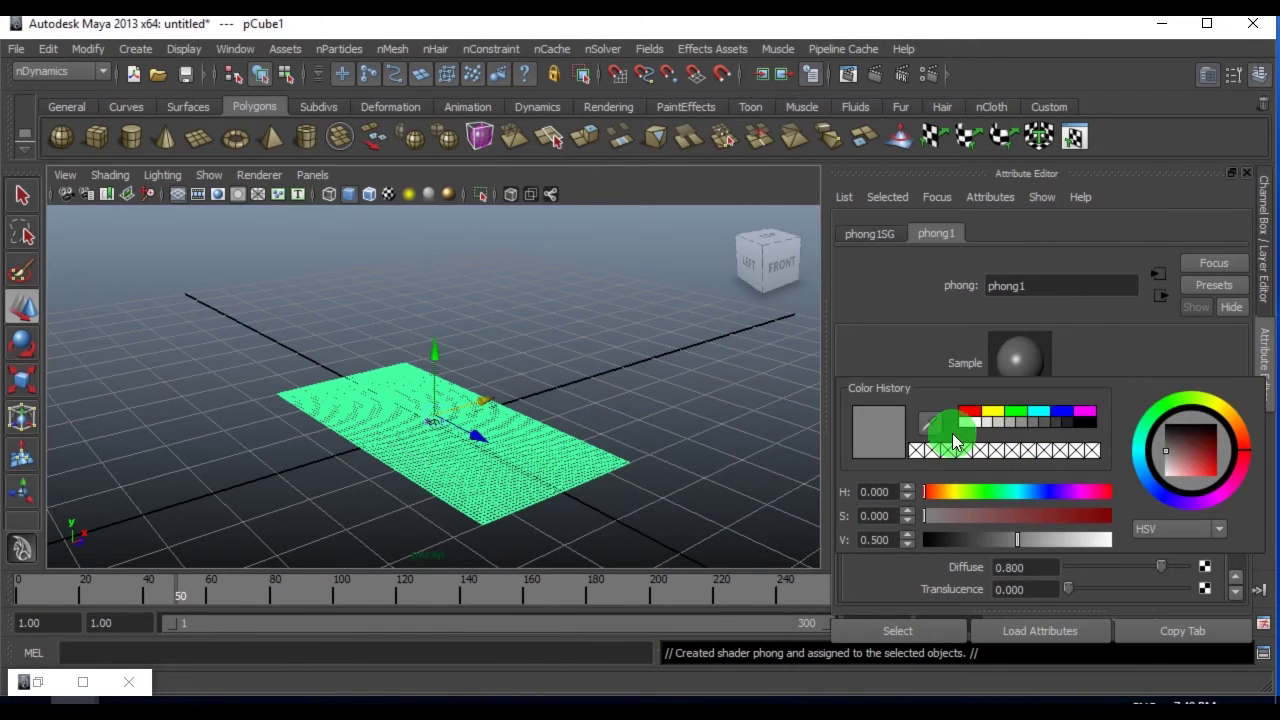
pyautogui.click(952, 492)
pyautogui.moveTo(999, 516); pyautogui.dragTo(937, 534)
# - Close the colour chooser and deselect to view the tan plane
pyautogui.click(668, 363)
pyautogui.click(550, 455)
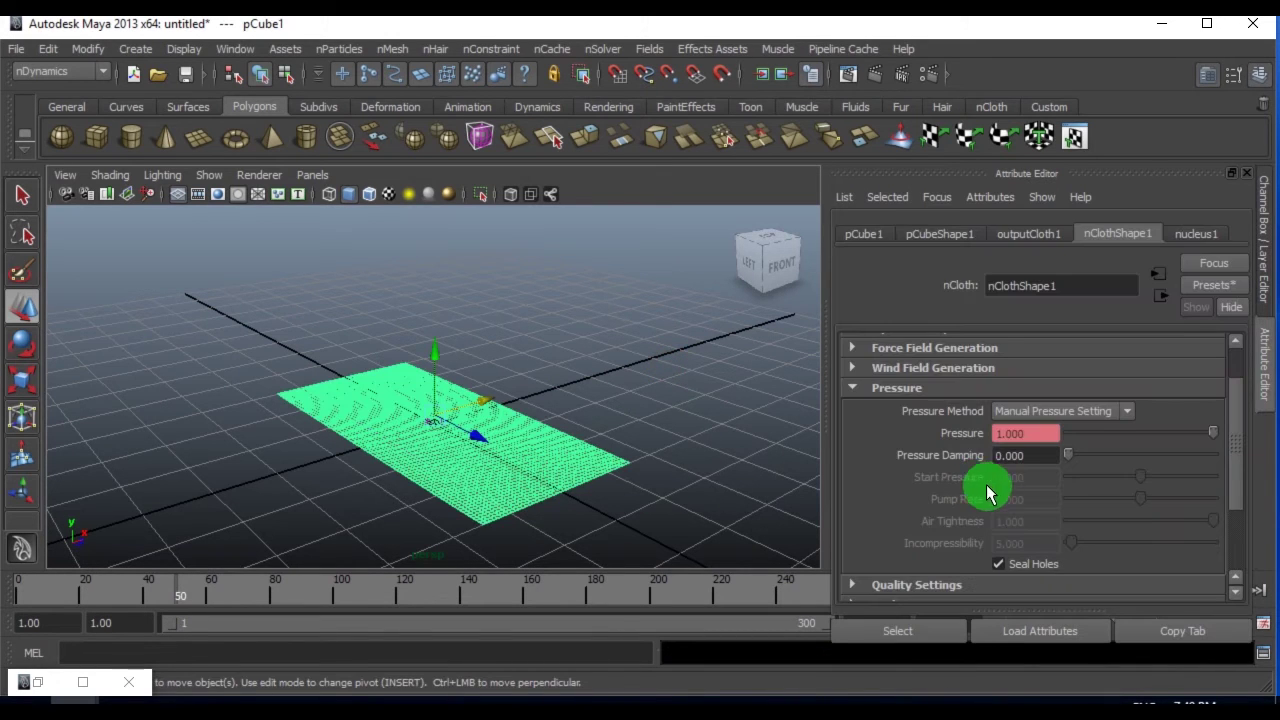
pyautogui.click(606, 366)
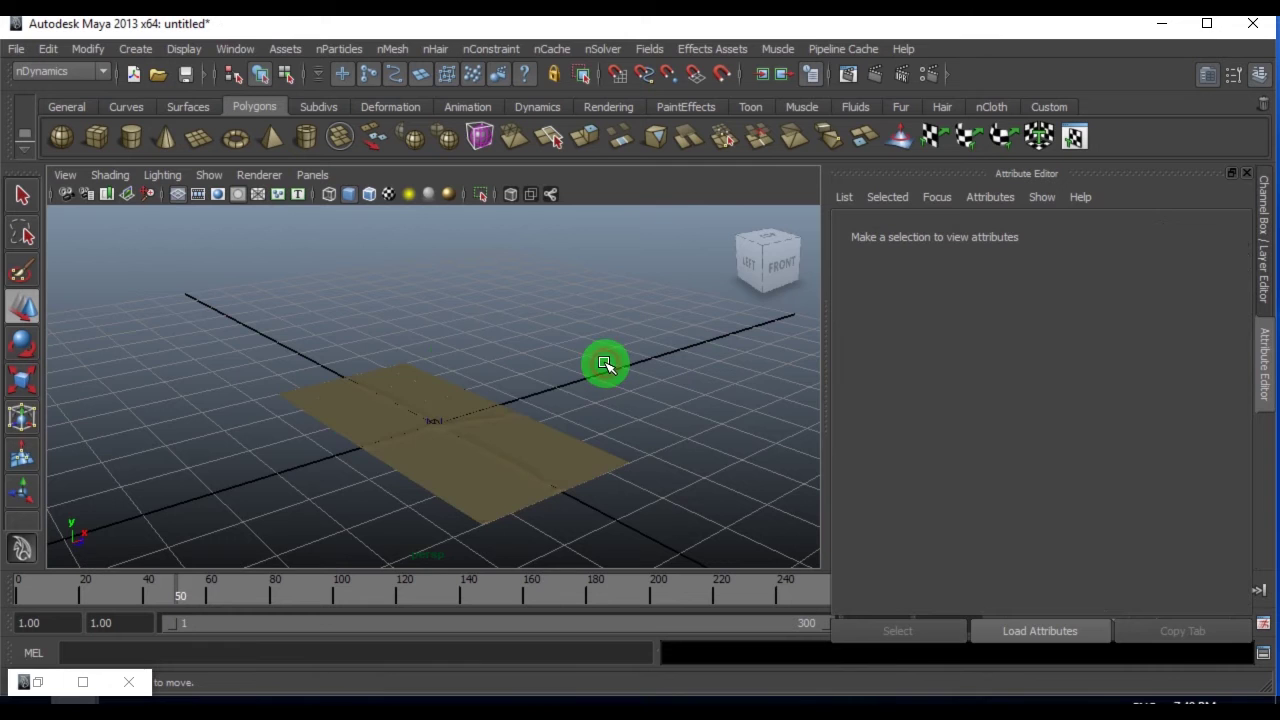
pyautogui.moveTo(586, 421)
pyautogui.keyDown('alt'); pyautogui.mouseDown()
pyautogui.moveTo(600, 420)
pyautogui.moveTo(554, 420)
pyautogui.moveTo(566, 394)
pyautogui.moveTo(586, 419)
pyautogui.mouseUp(); pyautogui.keyUp('alt')
# - Maximize the viewport, restore the Time Slider, and play the simulation from frame 1
pyautogui.hotkey('ctrl', 'space')
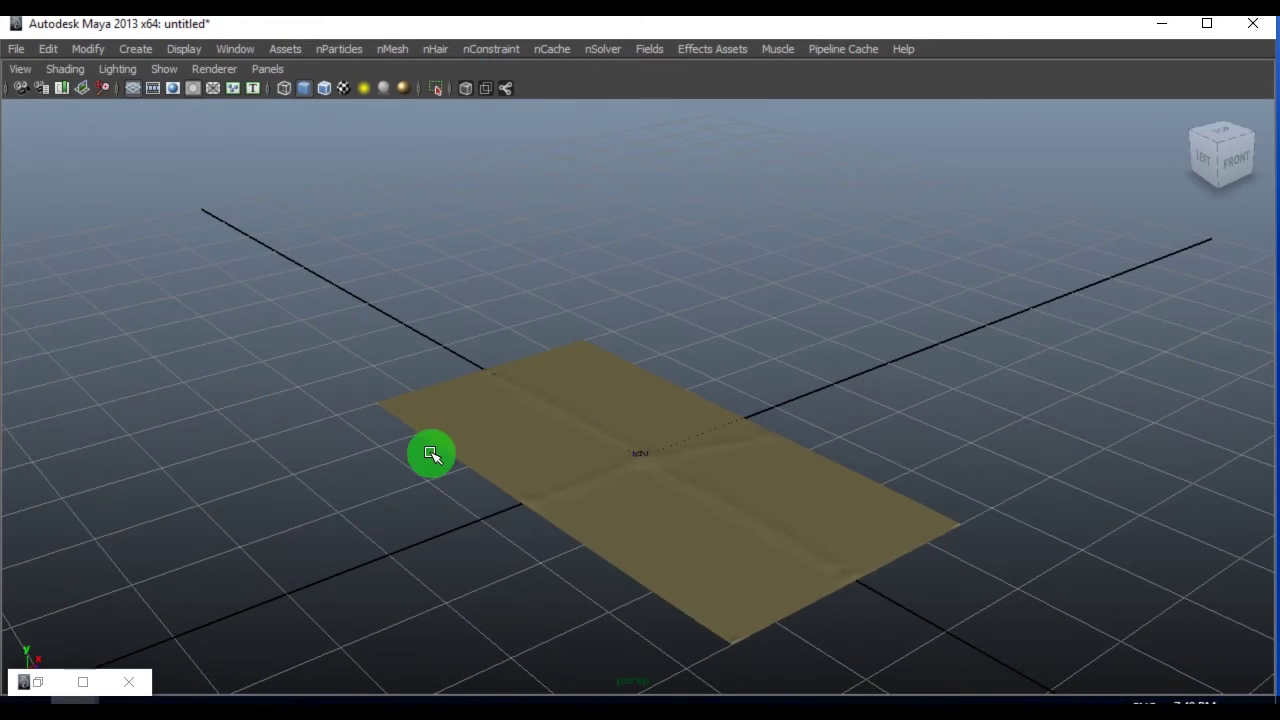
pyautogui.press('space')
pyautogui.moveTo(911, 319); pyautogui.dragTo(911, 374)
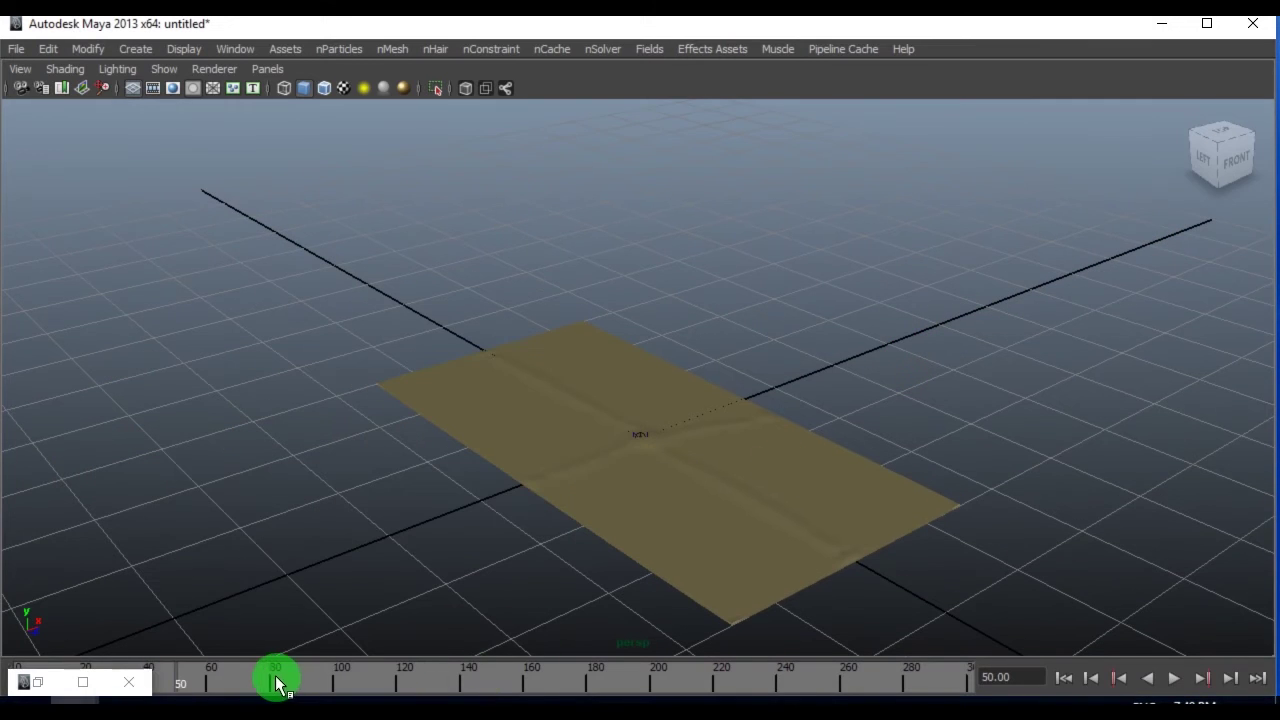
pyautogui.click(1063, 678)
pyautogui.click(1174, 678)
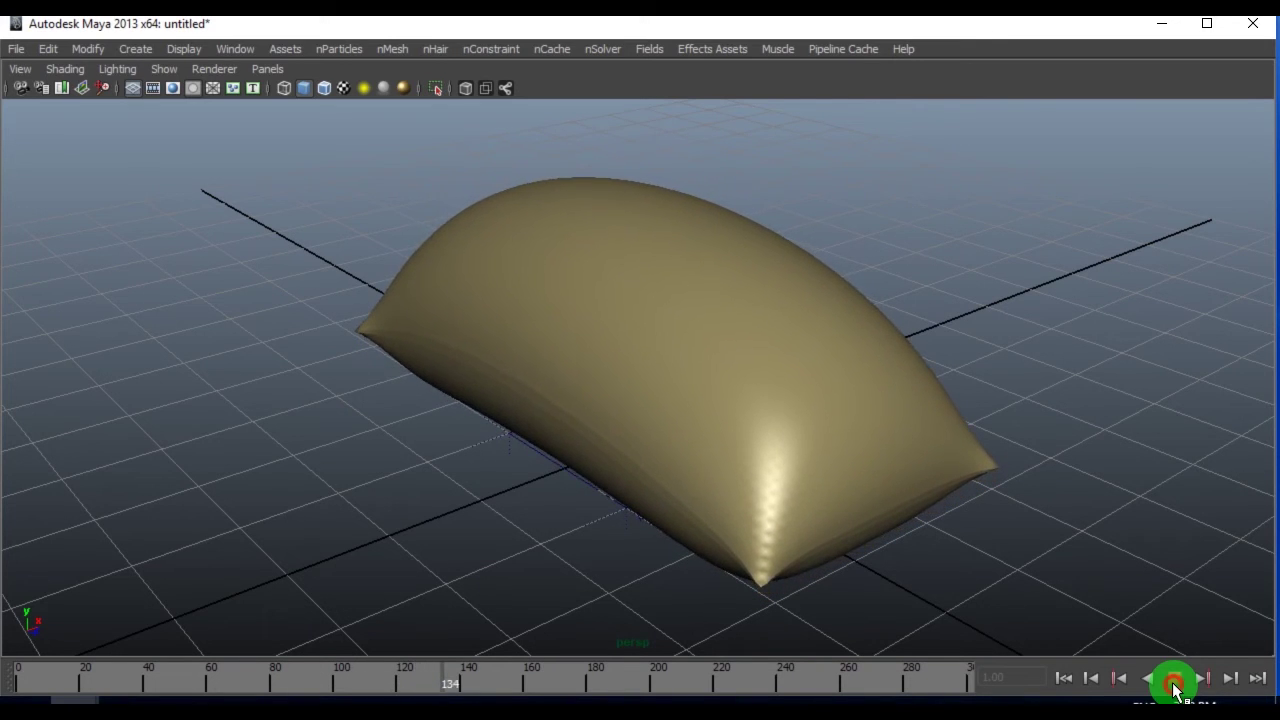
# - Stop playback at frame 135 and key the cloth's Pressure at 1
pyautogui.click(1175, 683)
pyautogui.click(880, 432)
pyautogui.click(839, 420)
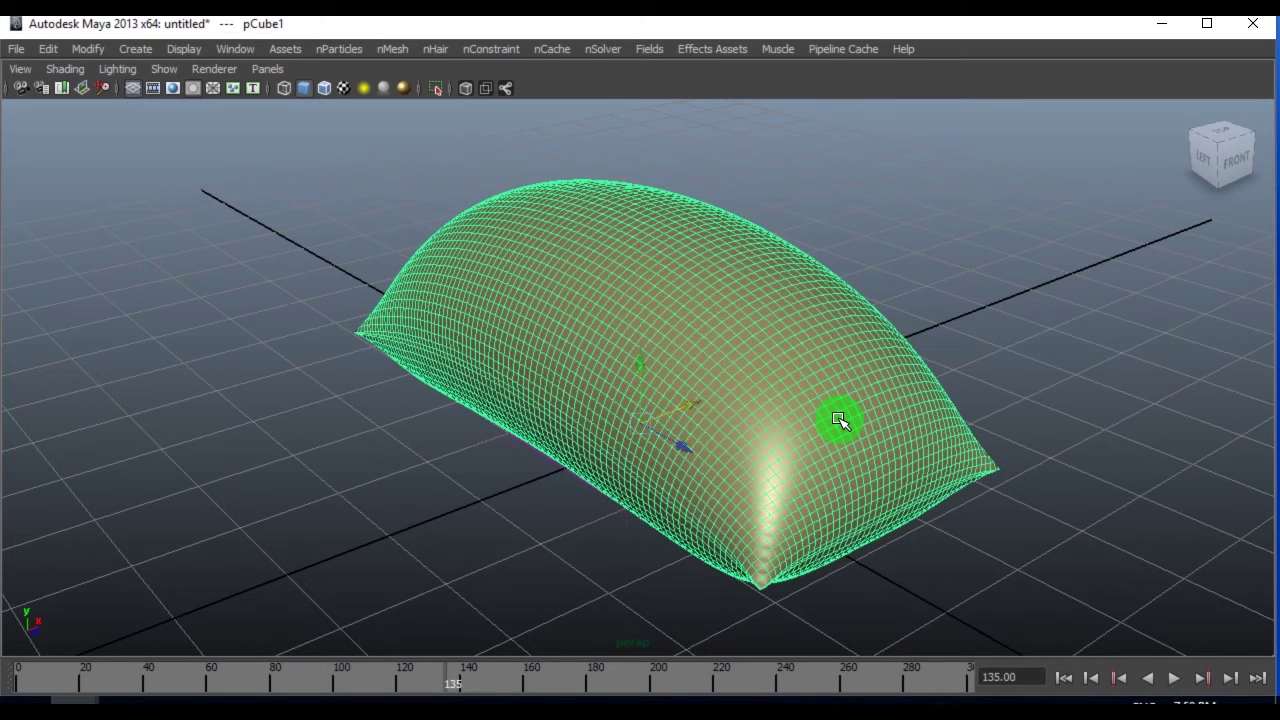
pyautogui.hotkey('ctrl', 'a')
pyautogui.rightClick(1043, 346)
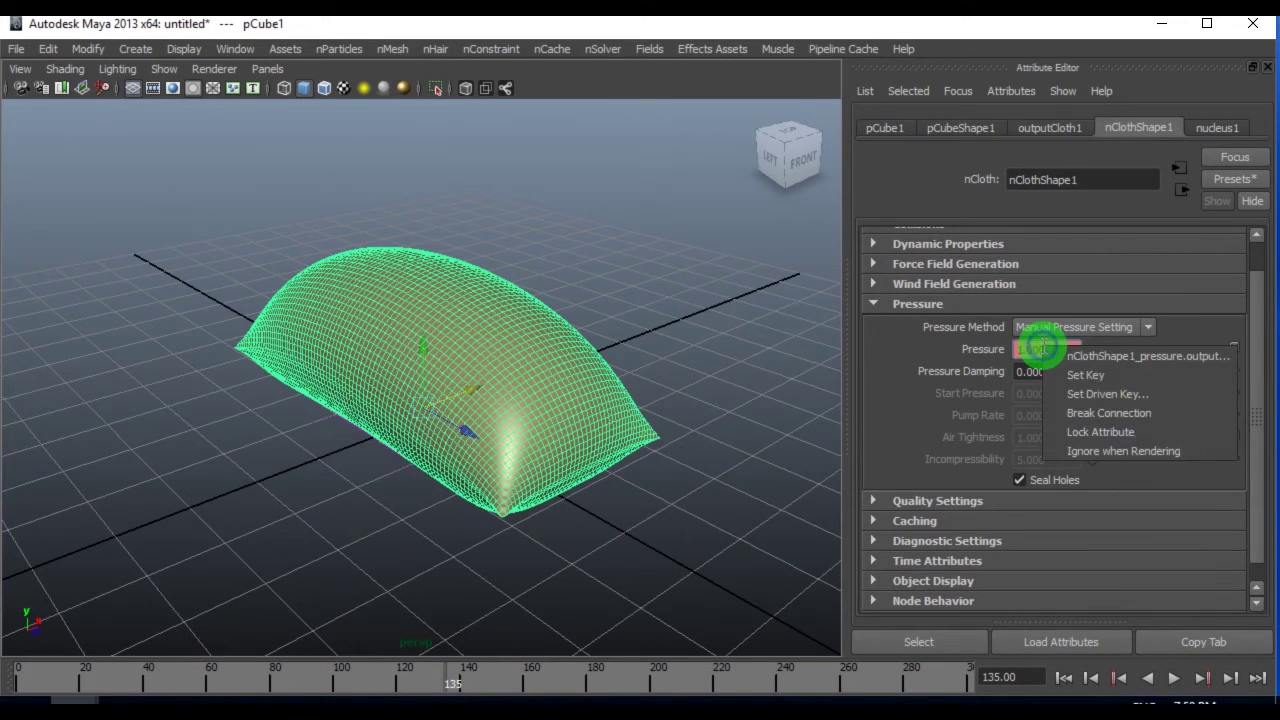
pyautogui.click(1080, 371)
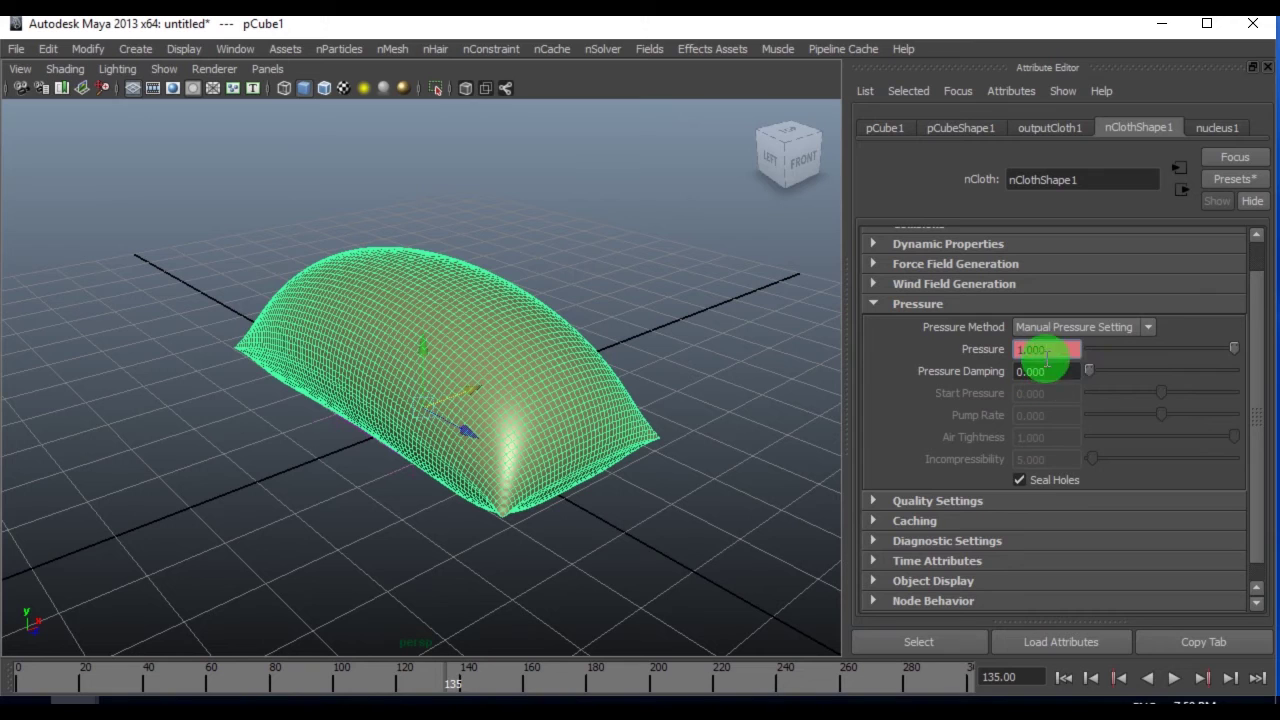
# - In the Pressure keyframe list, change the frame 50 value to 0.5
pyautogui.rightClick(1052, 348)
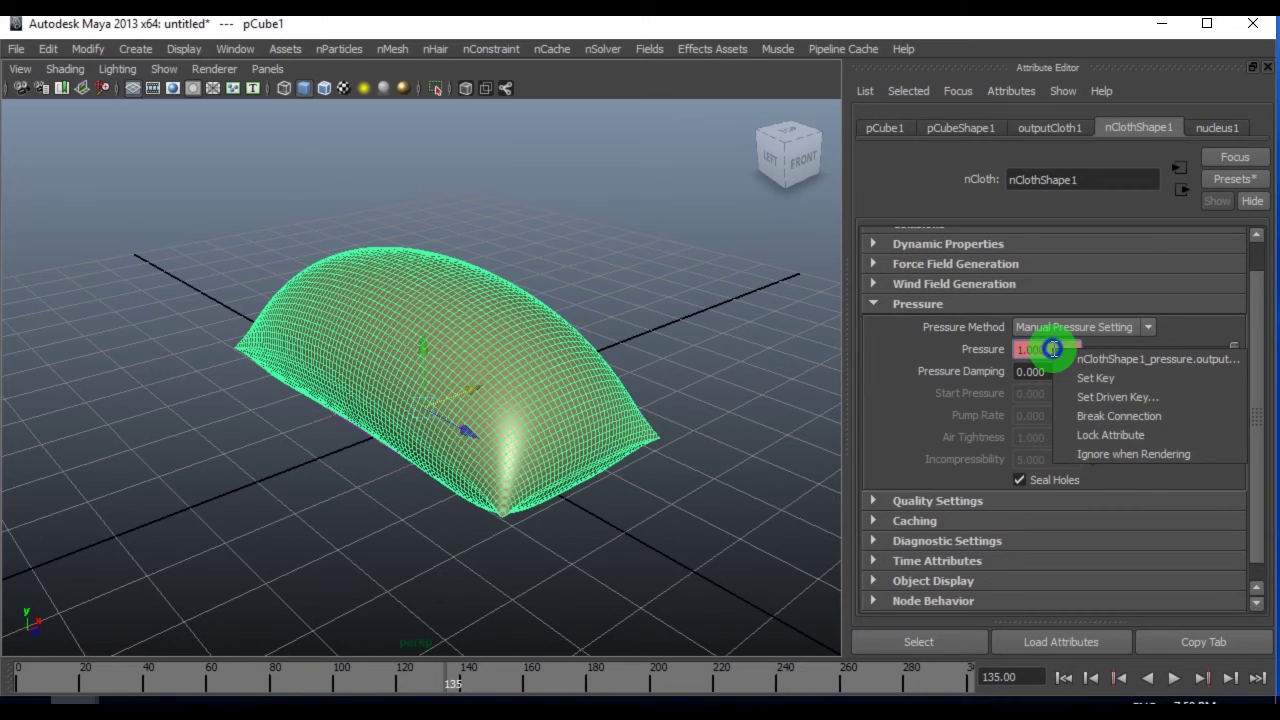
pyautogui.click(1133, 362)
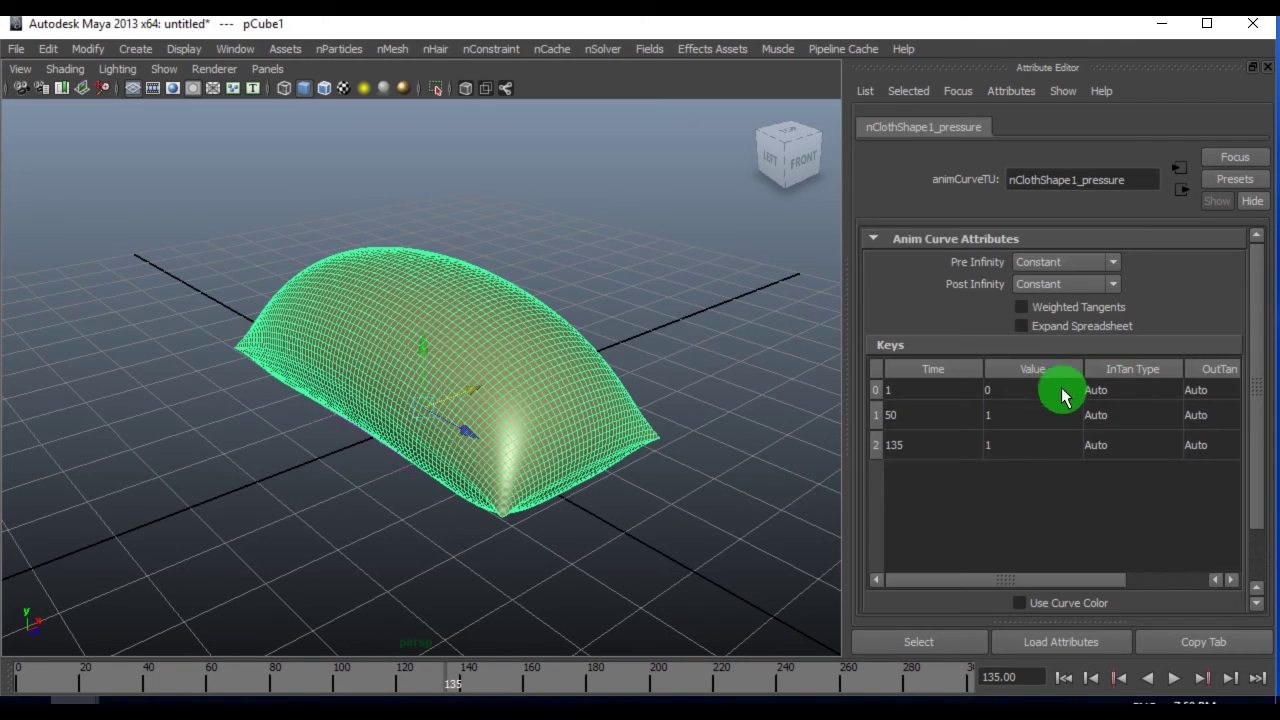
pyautogui.click(1008, 422)
pyautogui.click(1005, 415)
pyautogui.click(995, 392)
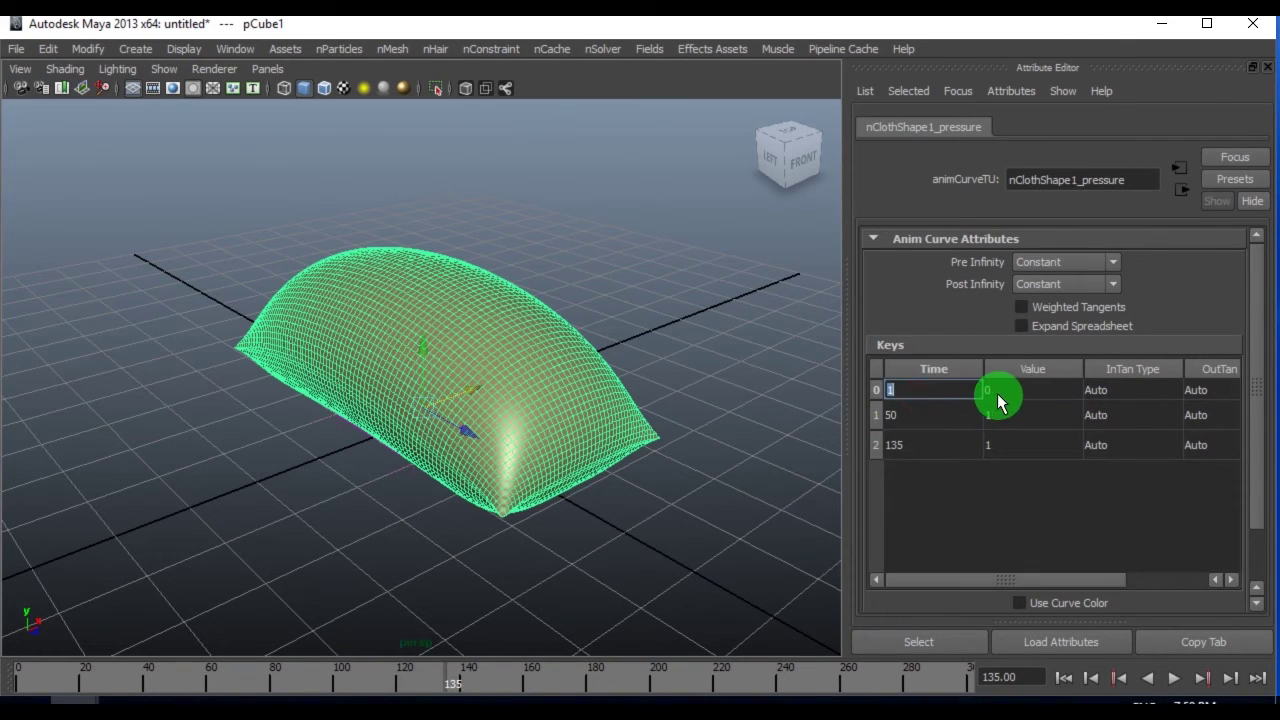
pyautogui.click(1000, 392)
pyautogui.click(1001, 414)
pyautogui.click(1008, 419)
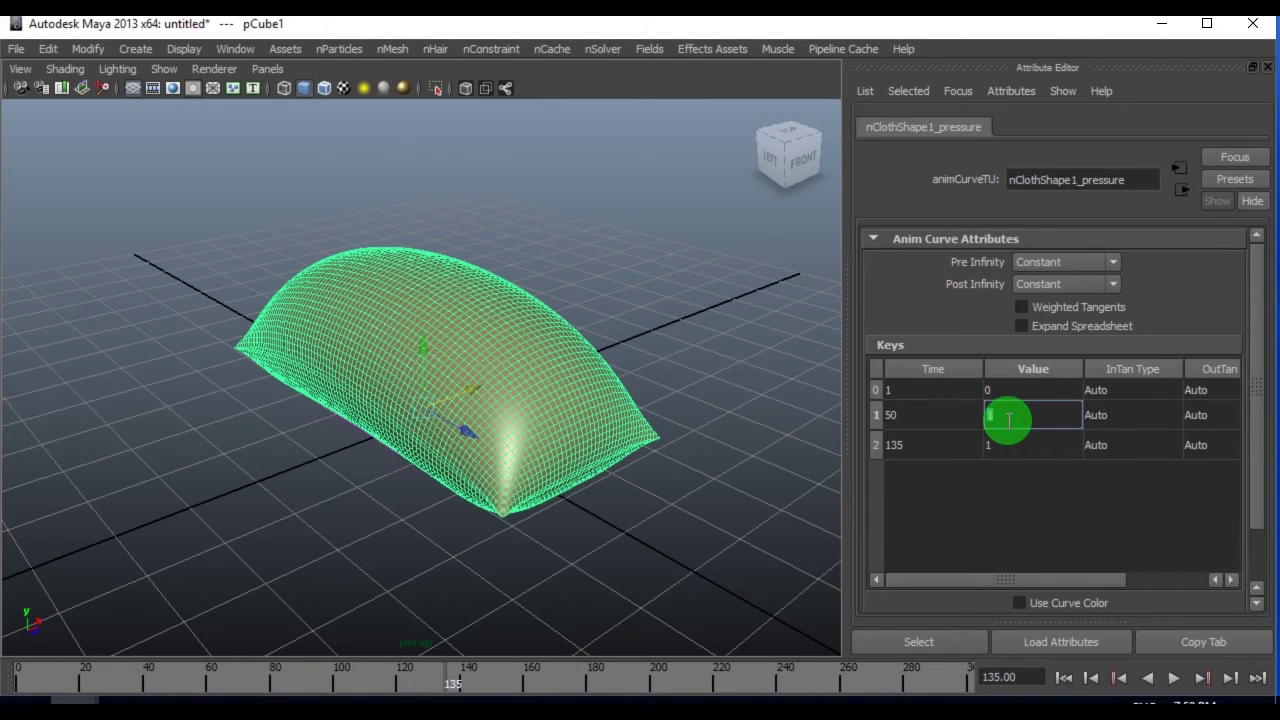
pyautogui.write('0.5')
pyautogui.press('Return')
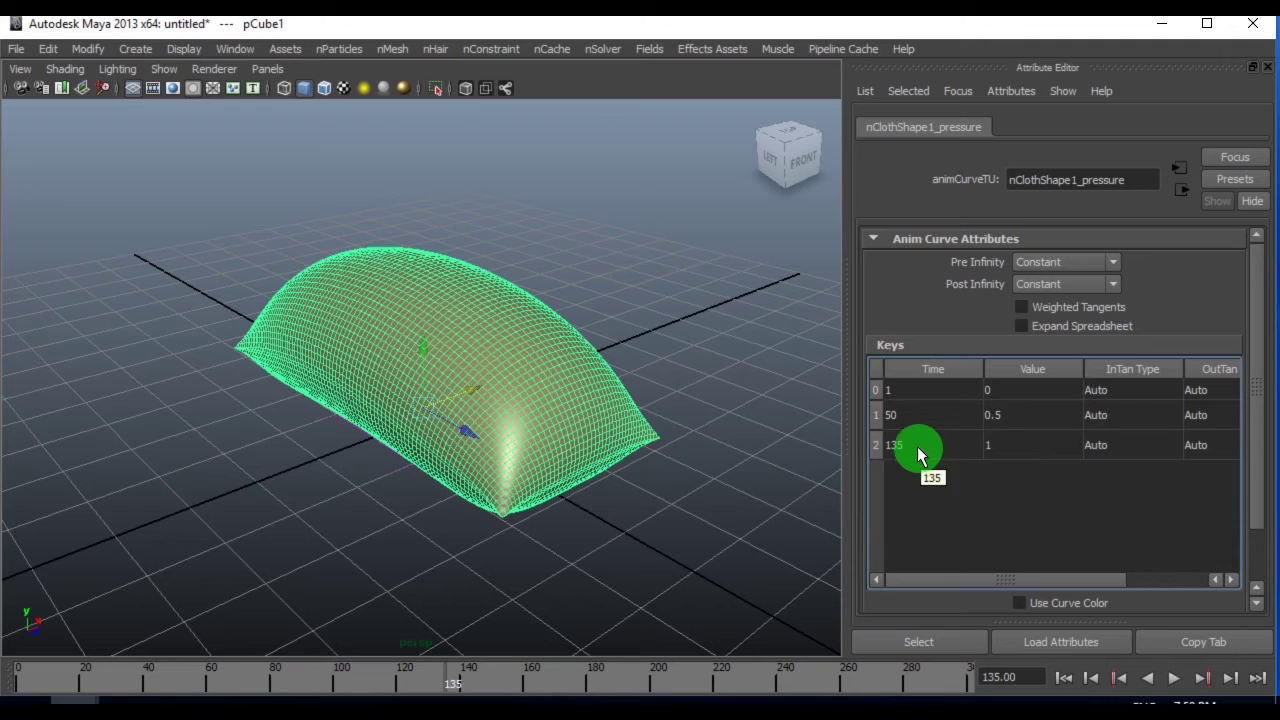
# - Open the Graph Editor for the cloth mesh, find it empty, and close it
pyautogui.click(565, 438)
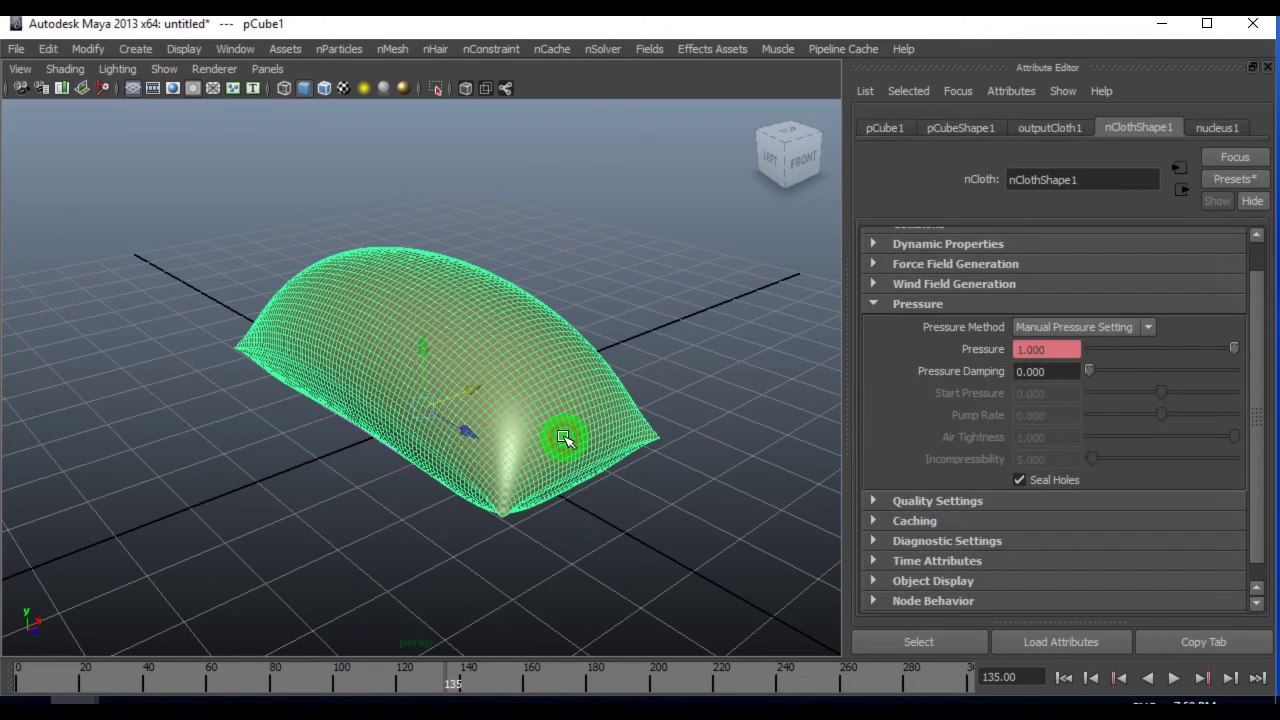
pyautogui.click(236, 48)
pyautogui.moveTo(312, 122)
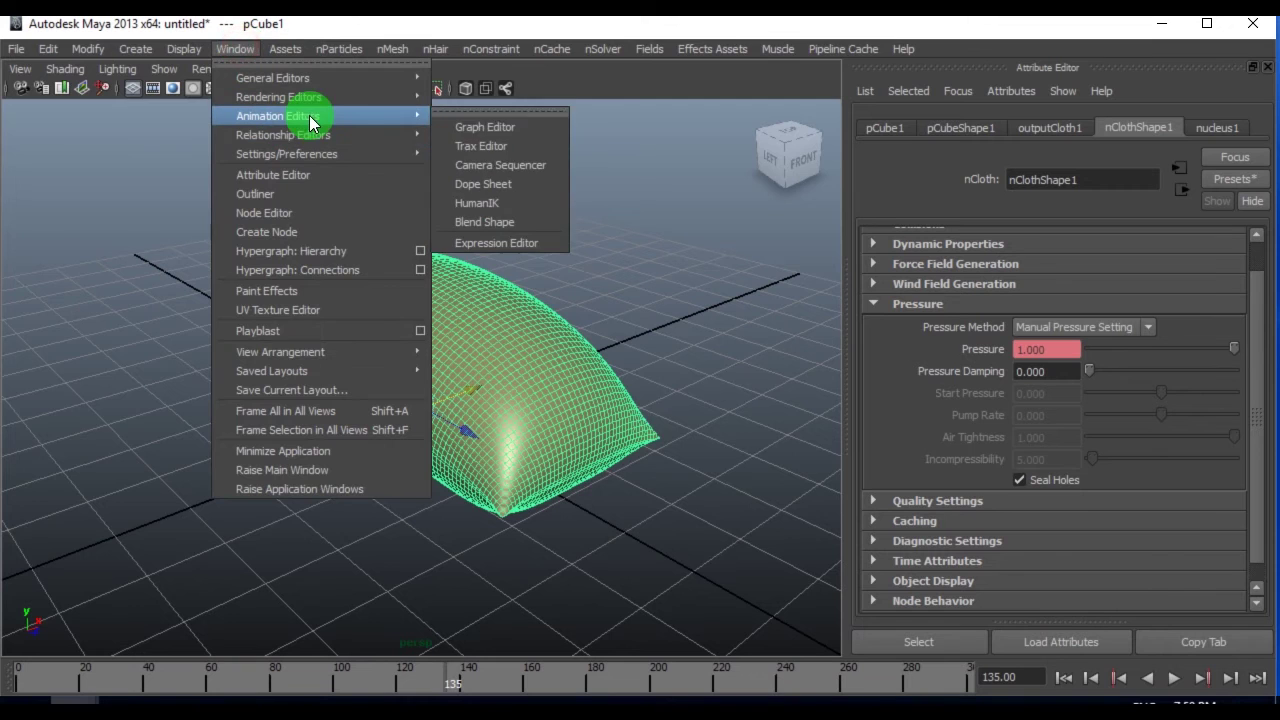
pyautogui.click(491, 127)
pyautogui.press('f')
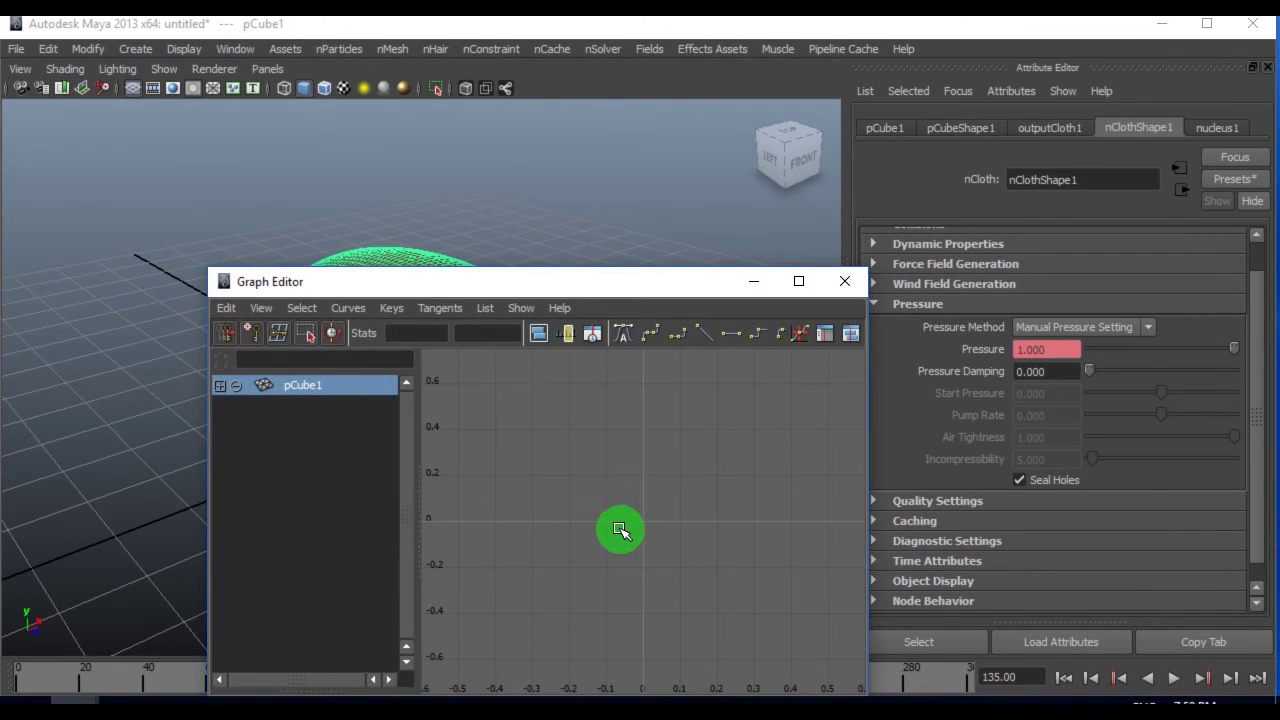
pyautogui.click(1033, 370)
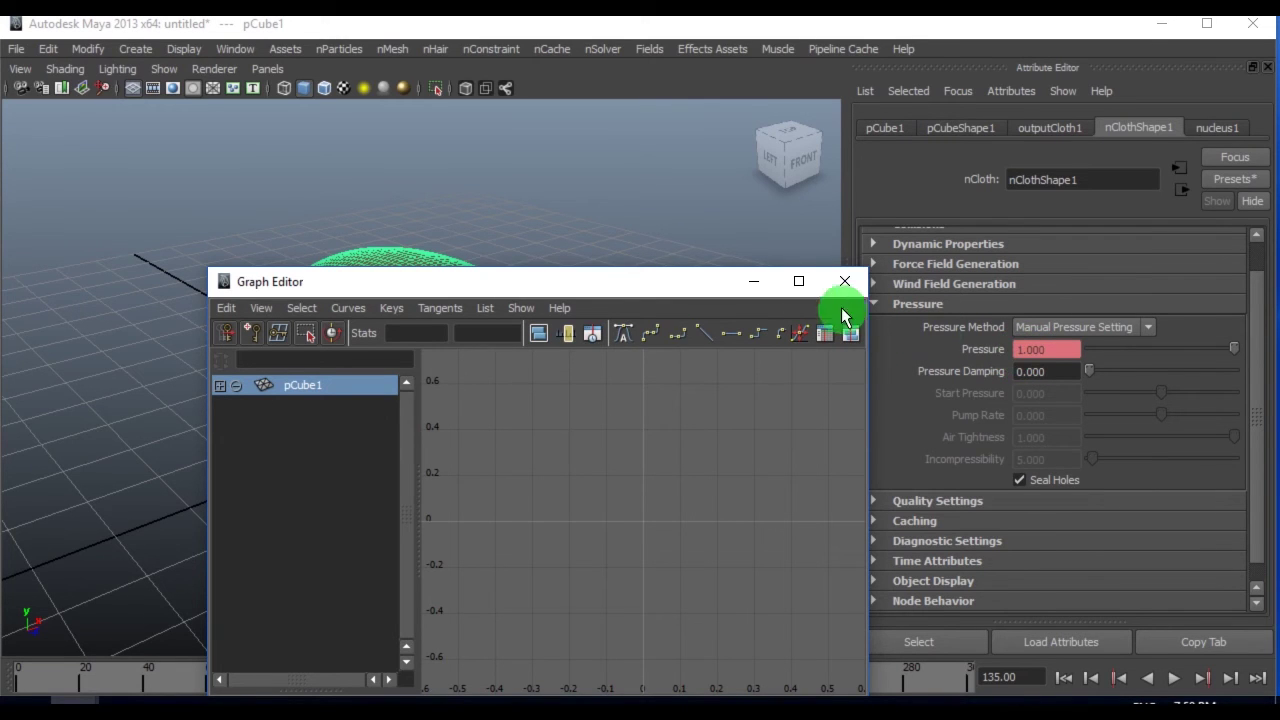
pyautogui.click(845, 281)
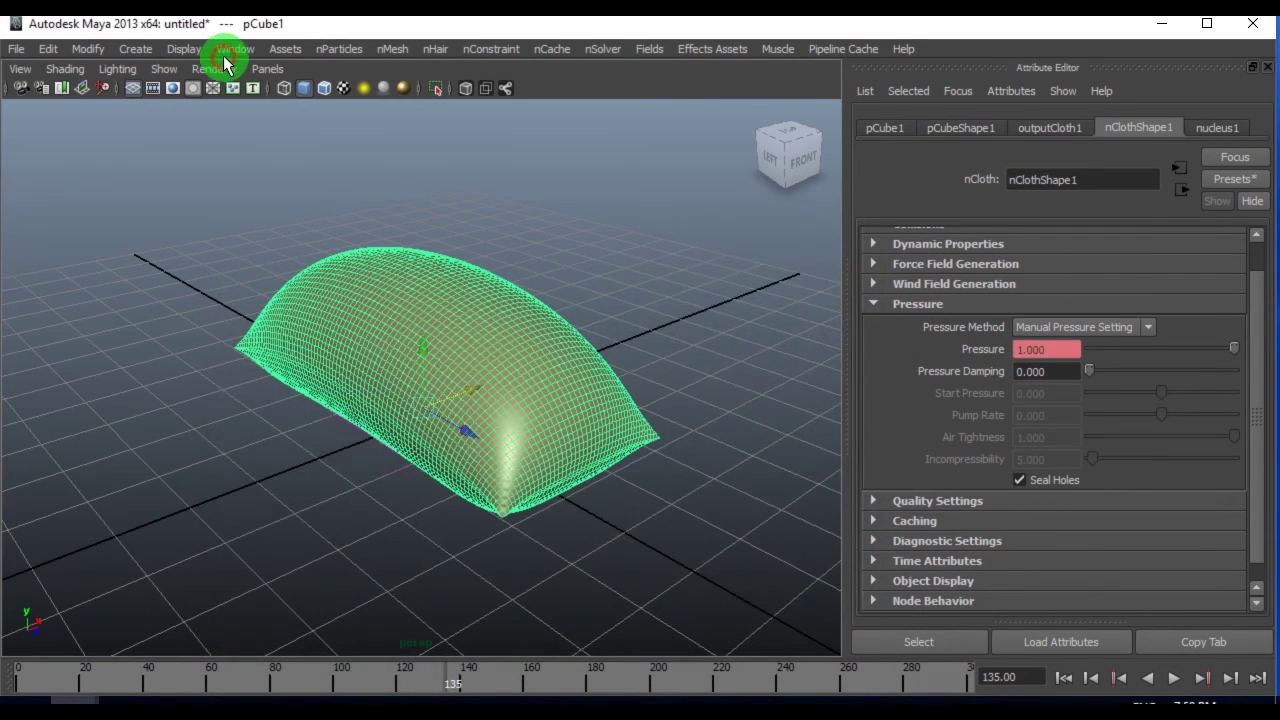
# - Open the Outliner, select pCube1, and reopen the Graph Editor
pyautogui.click(232, 52)
pyautogui.click(275, 187)
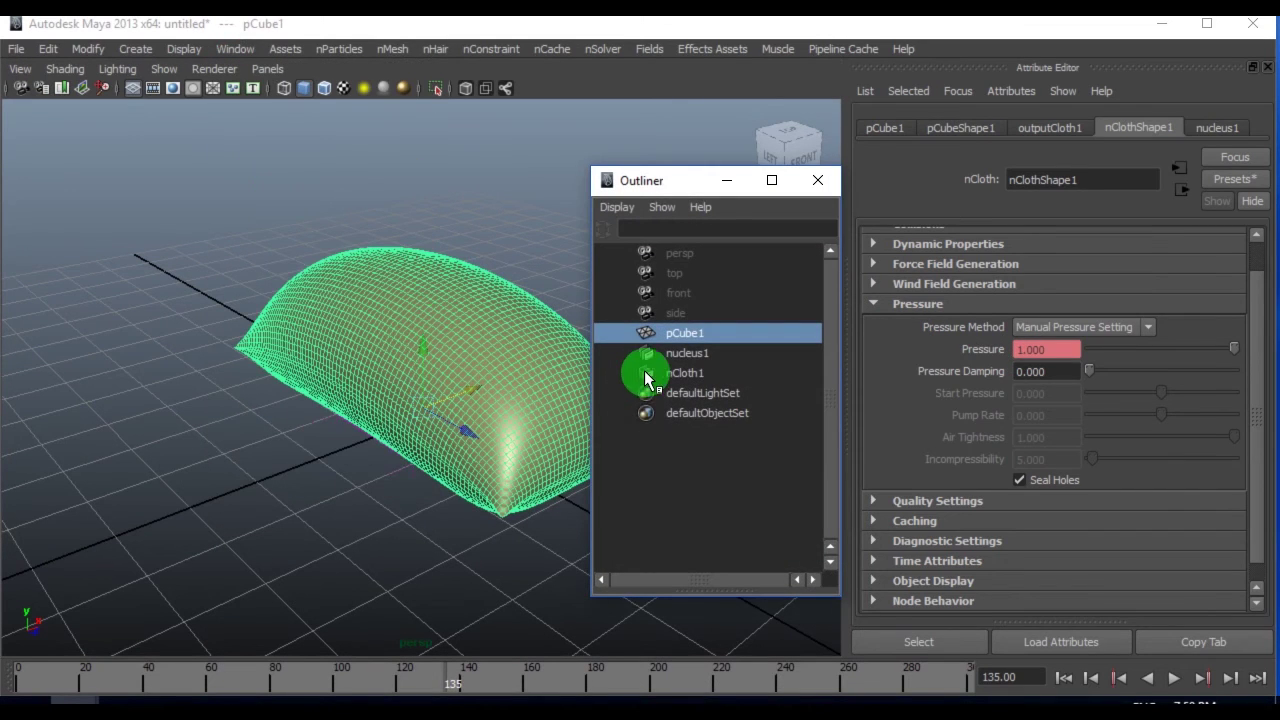
pyautogui.click(654, 443)
pyautogui.click(682, 333)
pyautogui.click(240, 50)
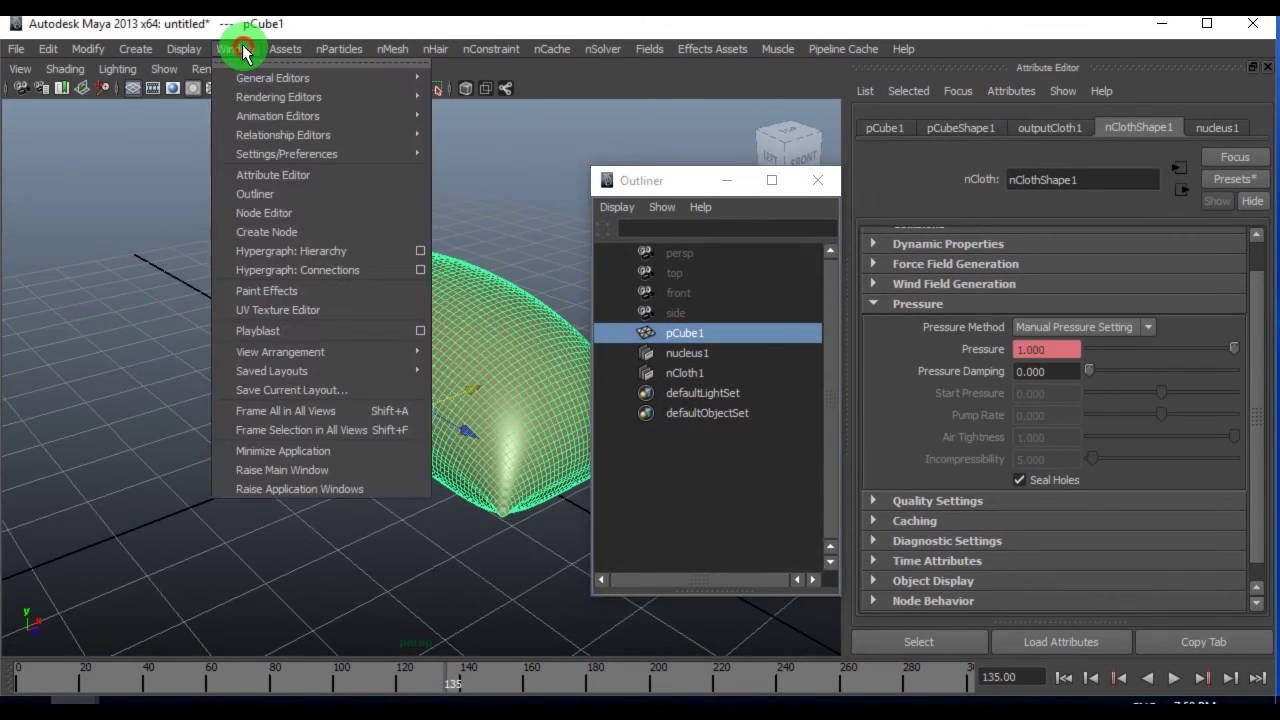
pyautogui.moveTo(330, 116)
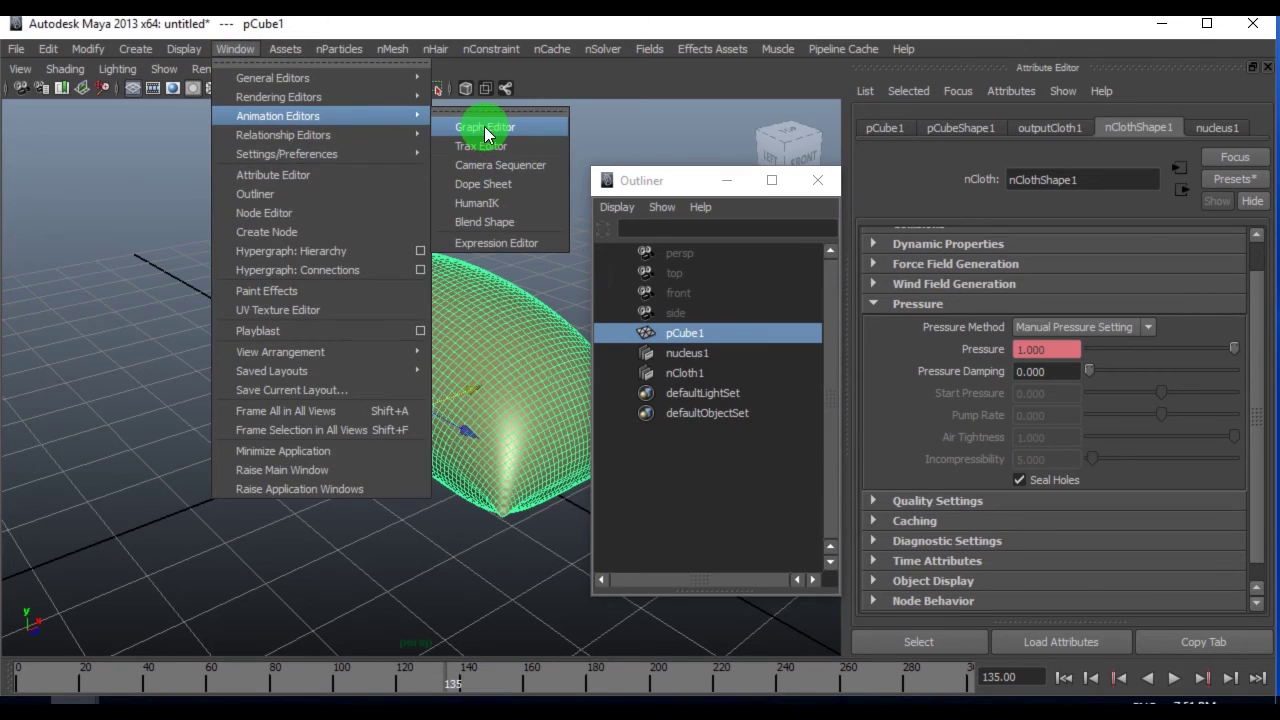
pyautogui.click(485, 128)
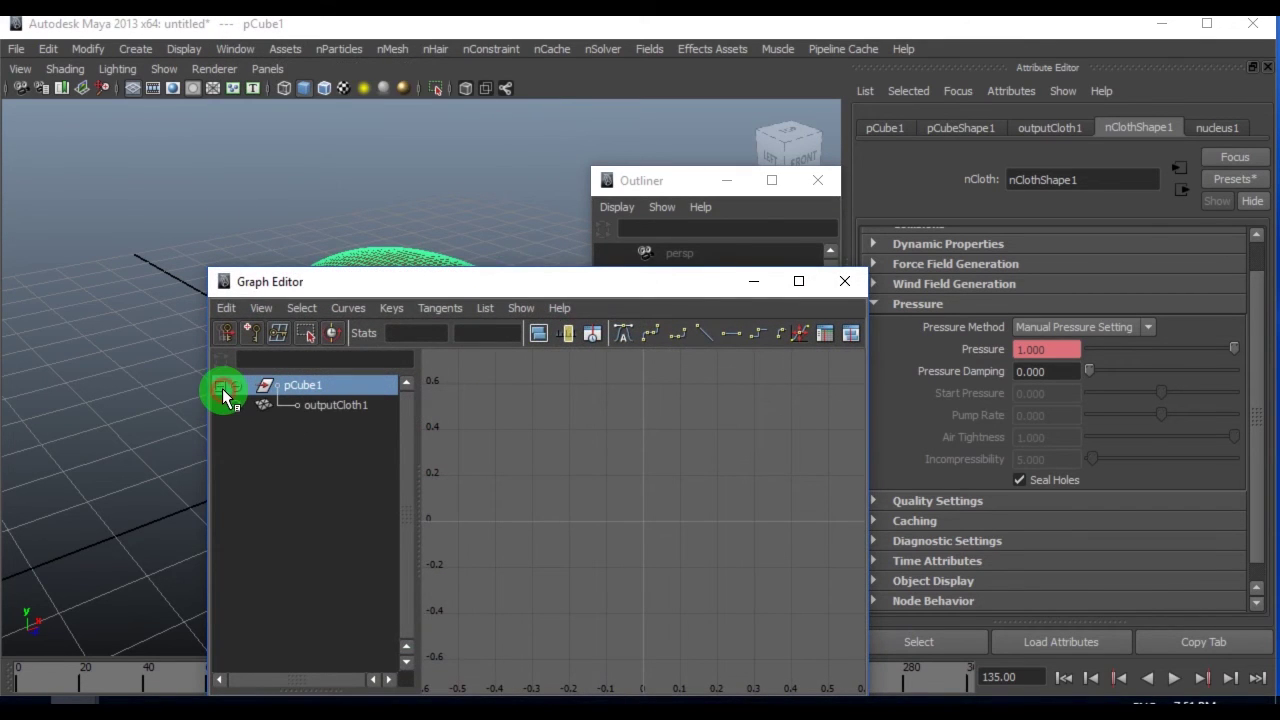
pyautogui.click(222, 388)
# - Load nCloth1's Pressure curve and delete its key at frame 135
pyautogui.click(672, 180)
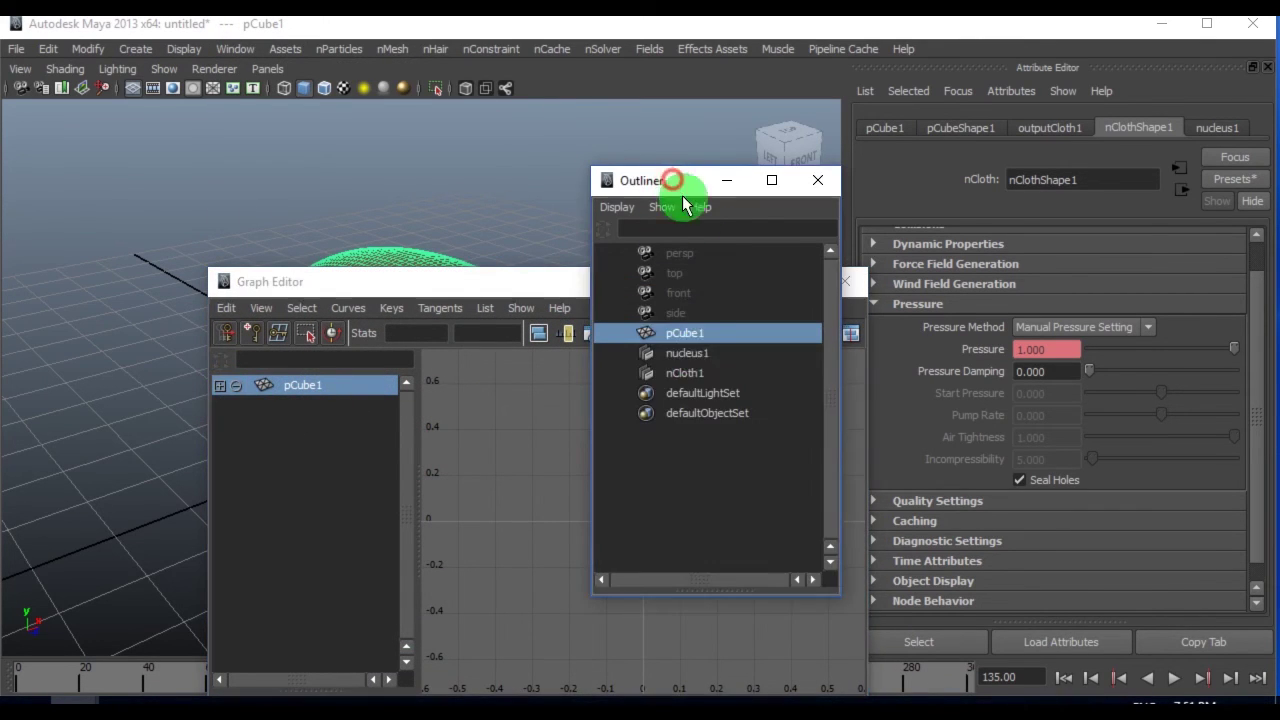
pyautogui.click(672, 373)
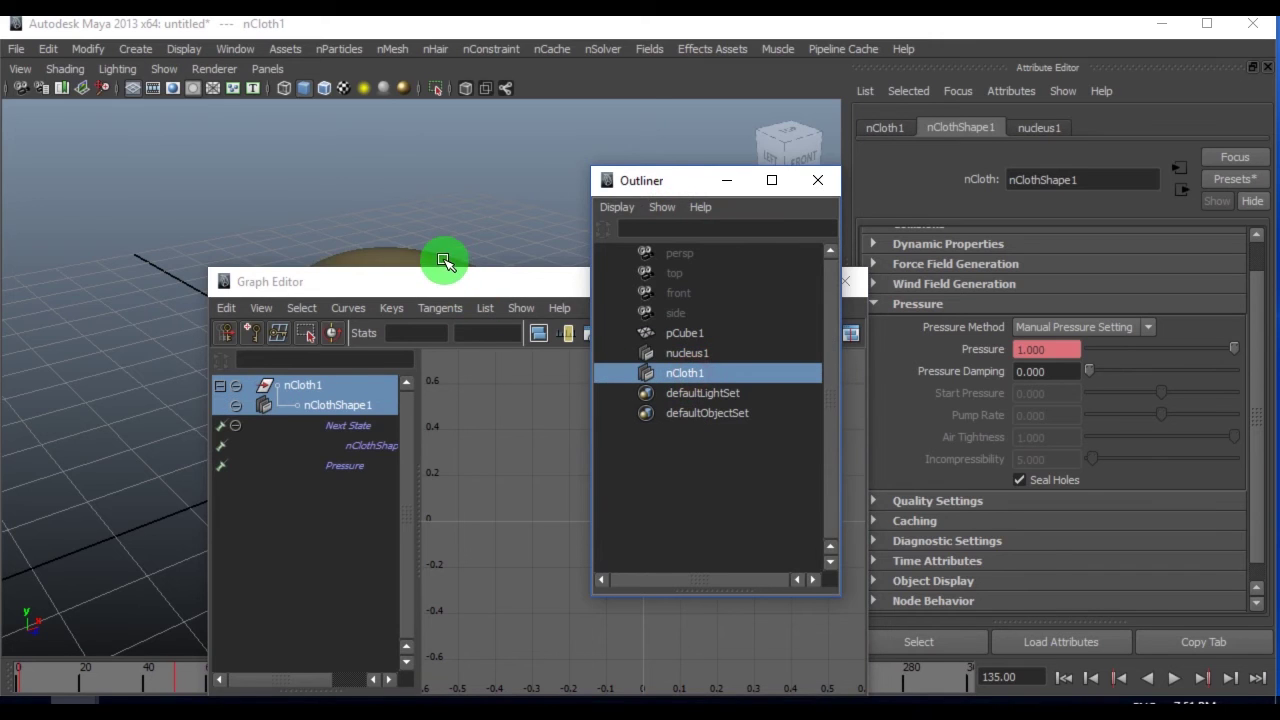
pyautogui.moveTo(447, 266); pyautogui.dragTo(429, 147)
pyautogui.click(337, 345)
pyautogui.click(600, 437)
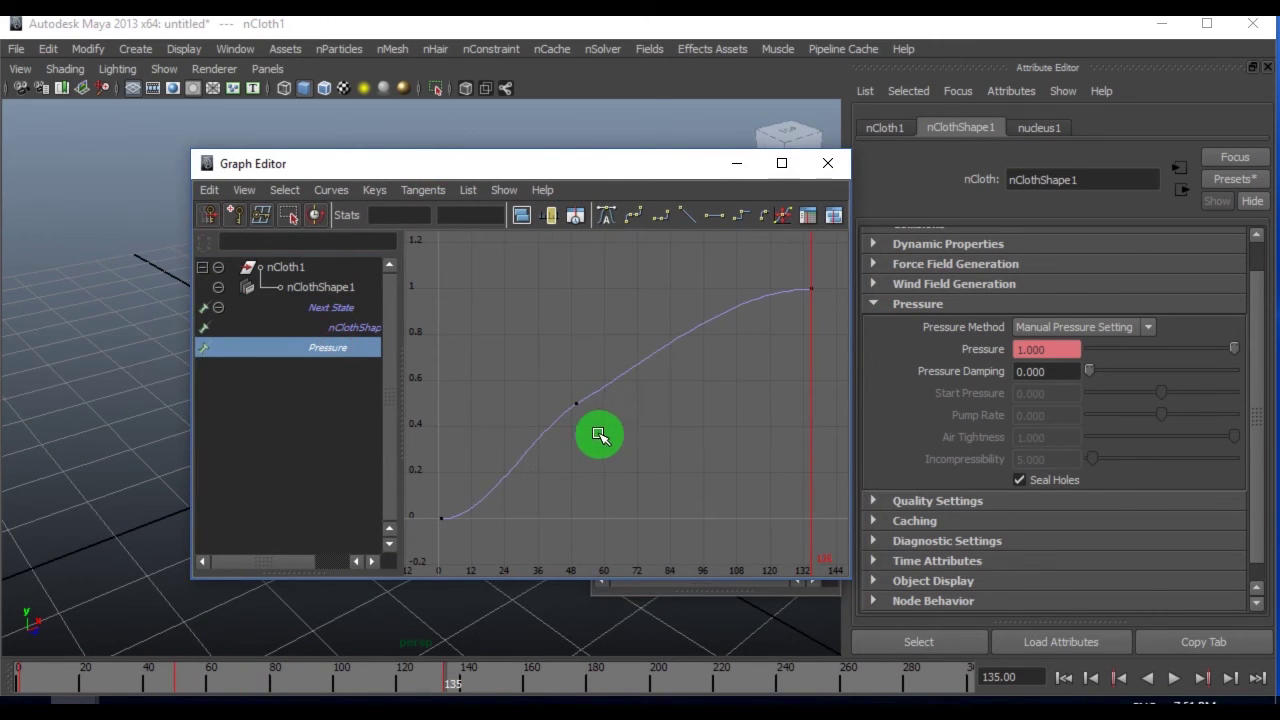
pyautogui.moveTo(600, 437); pyautogui.dragTo(847, 381)
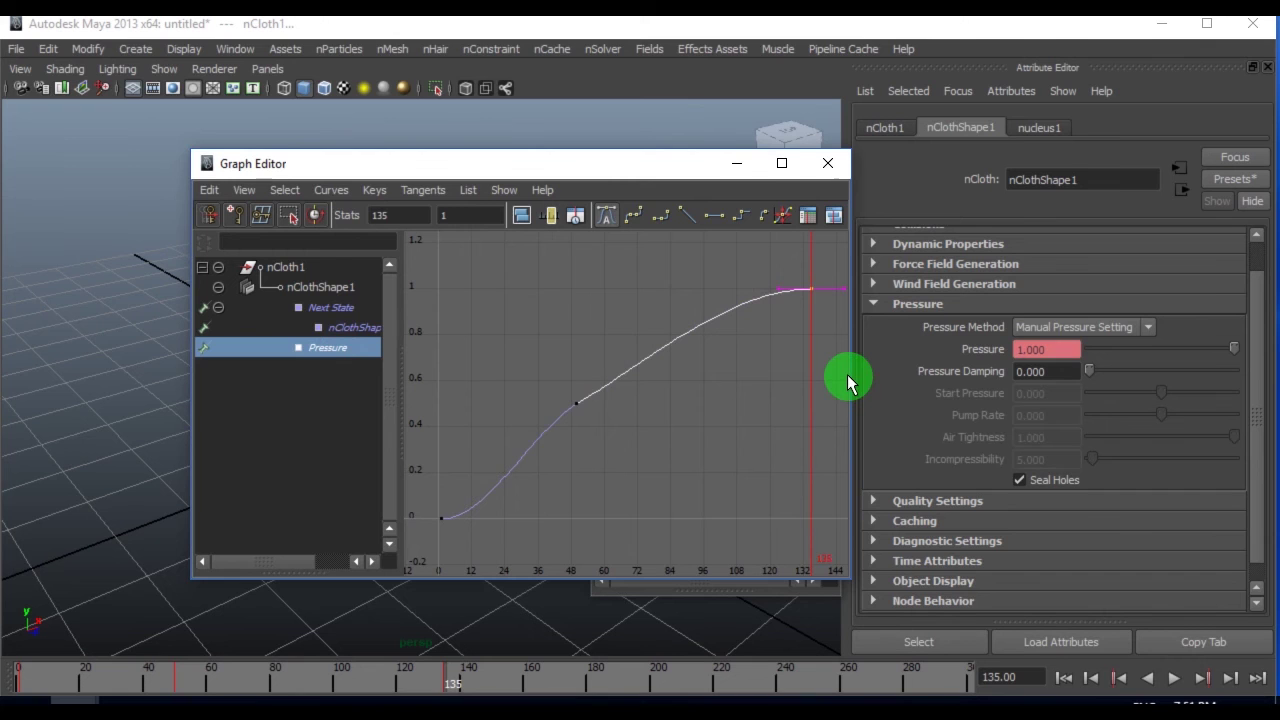
pyautogui.press('Delete')
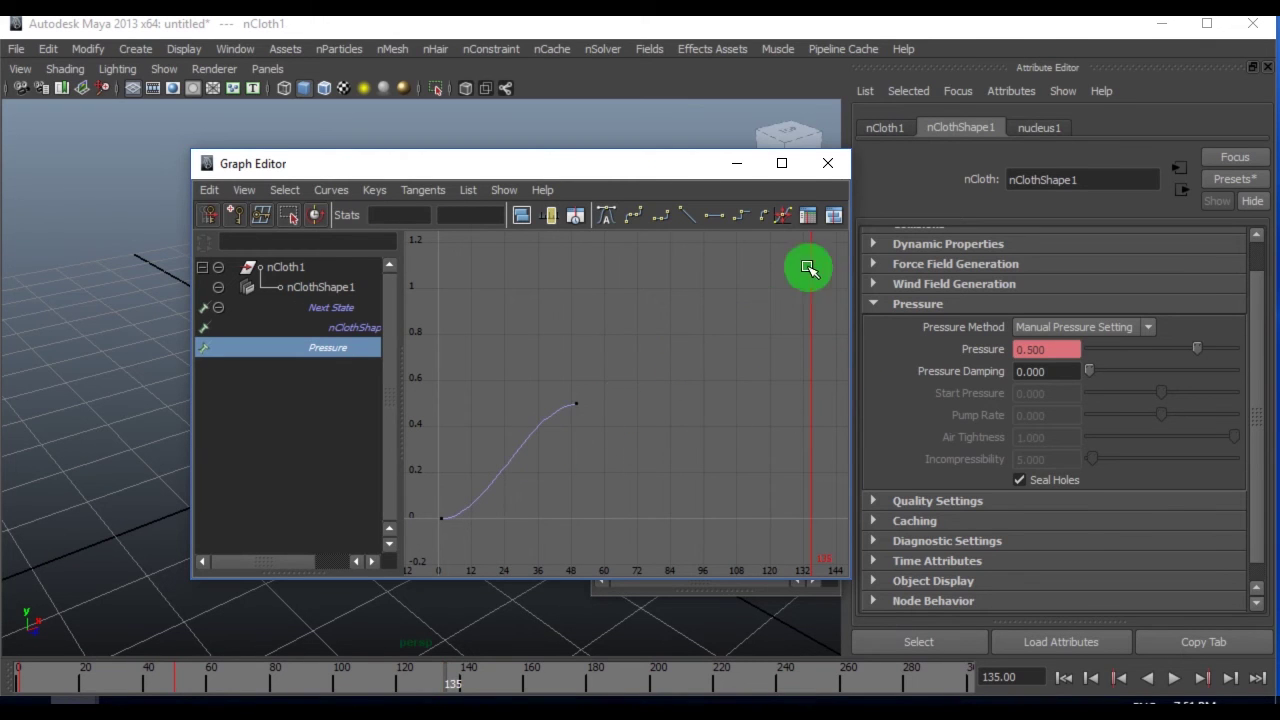
# - Minimize the Graph Editor and Outliner, deselect everything, and return to frame 1
pyautogui.click(738, 165)
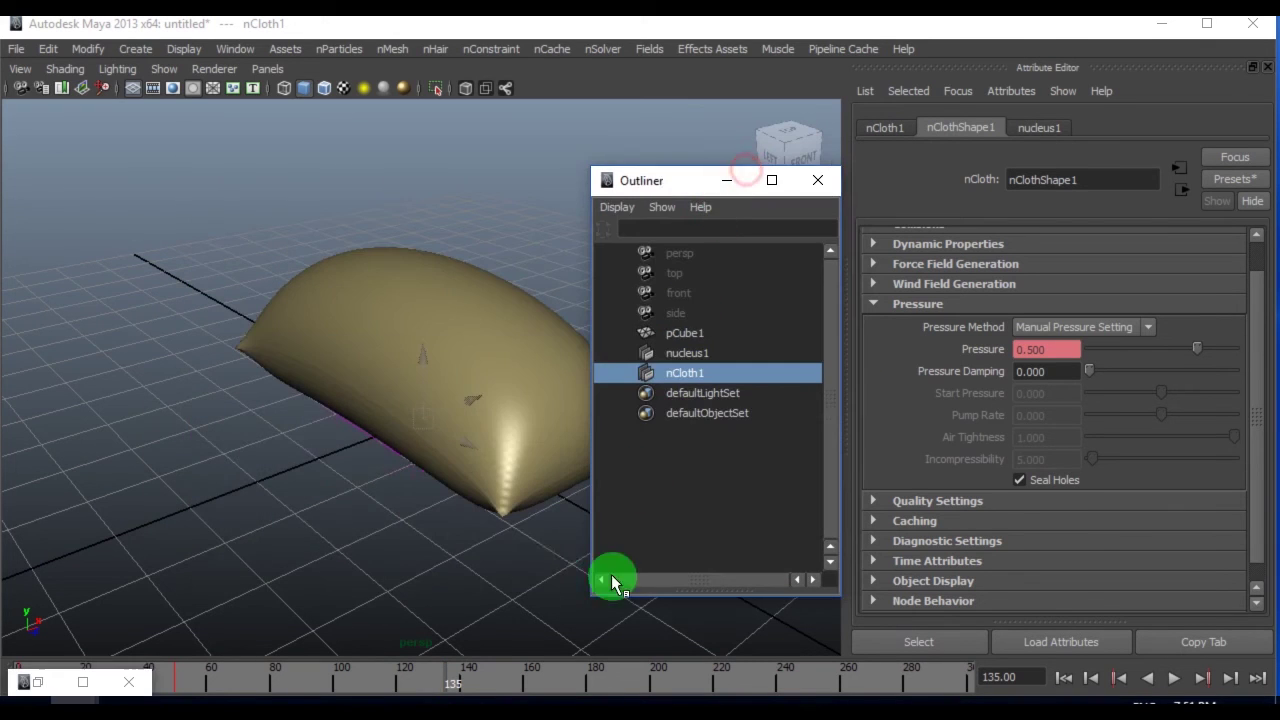
pyautogui.click(754, 178)
pyautogui.click(714, 488)
pyautogui.click(1063, 678)
# - Play the simulation, stop at frame 125, and orbit around the inflated pillow
pyautogui.click(1174, 678)
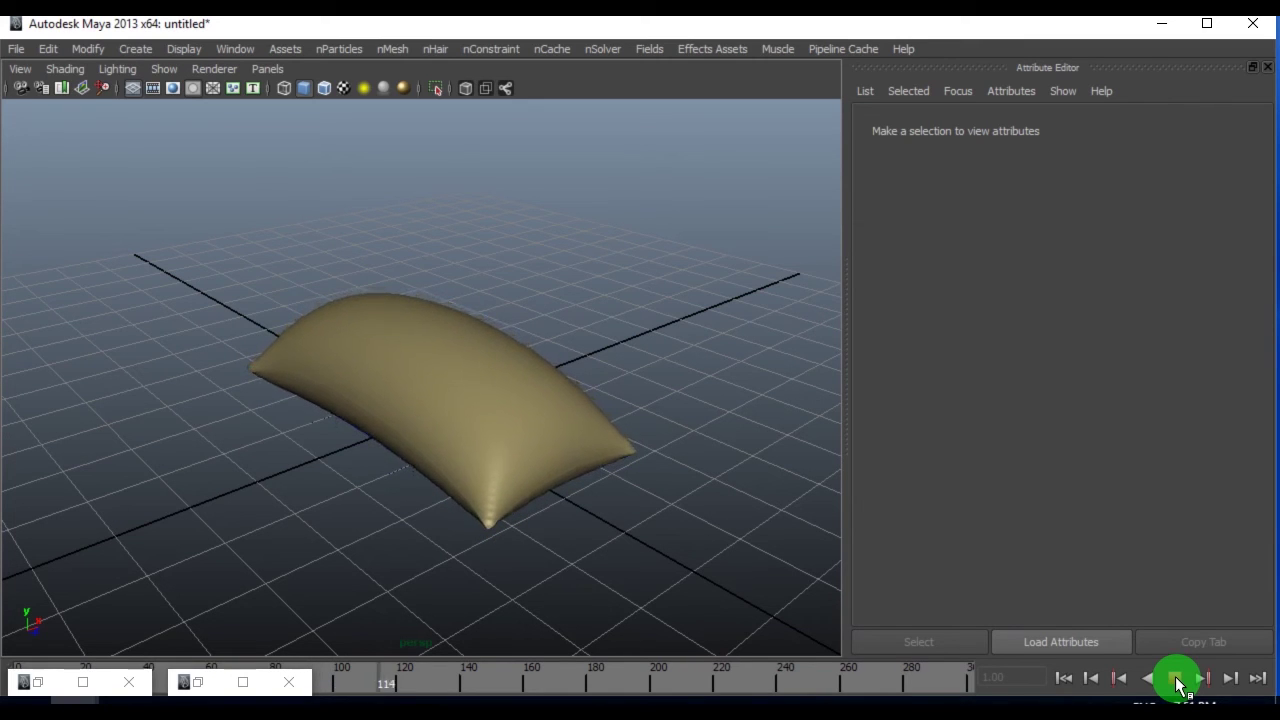
pyautogui.click(1178, 684)
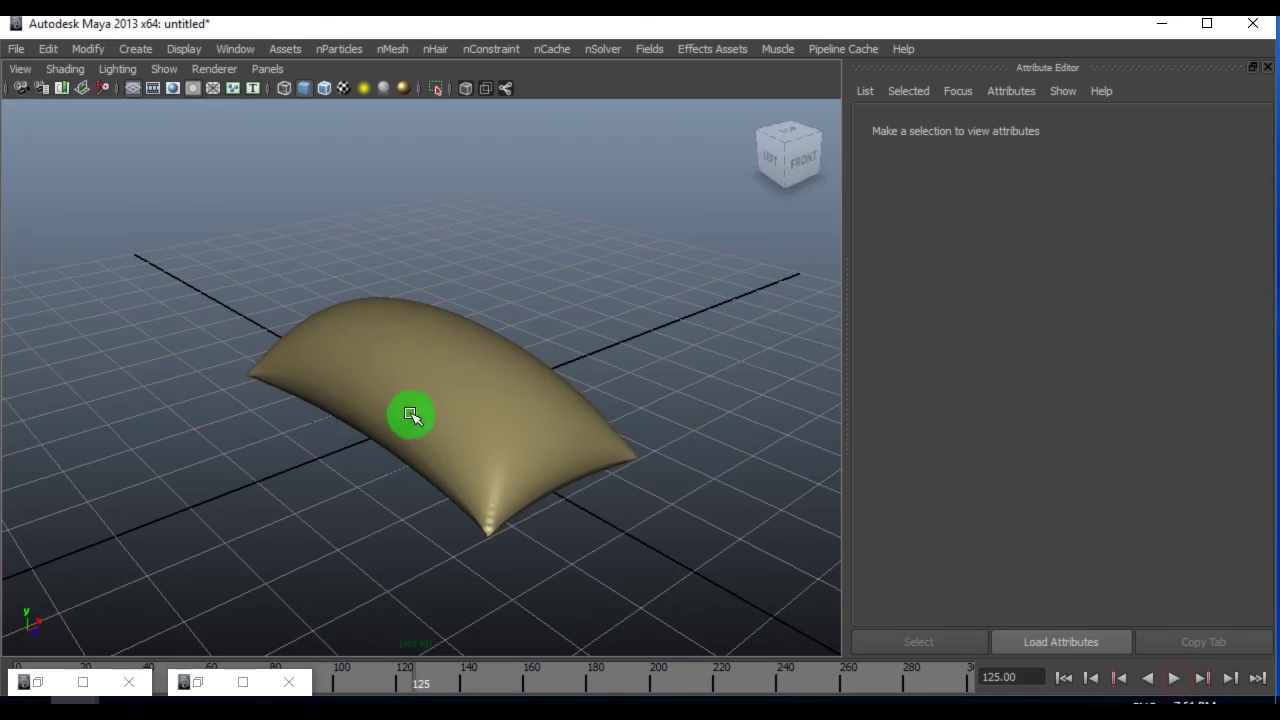
pyautogui.keyDown('alt'); pyautogui.moveTo(414, 420); pyautogui.dragTo(371, 462); pyautogui.keyUp('alt')
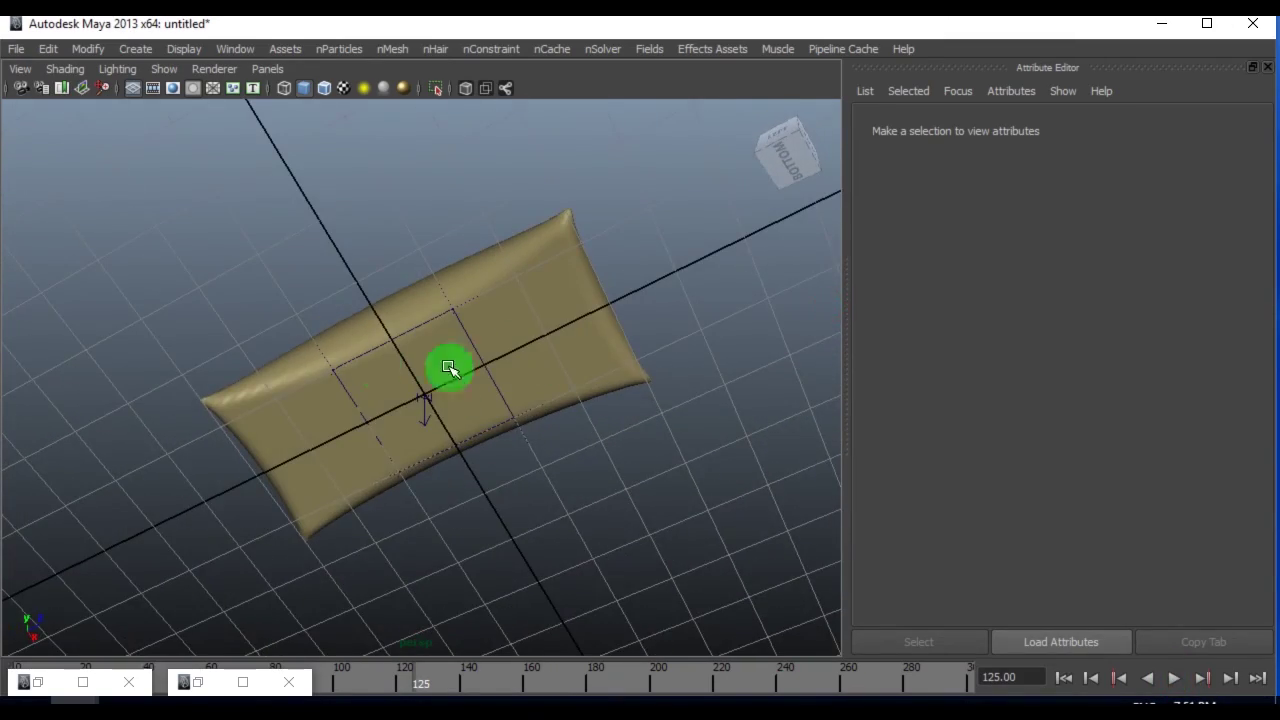
pyautogui.keyDown('alt'); pyautogui.moveTo(479, 384); pyautogui.dragTo(371, 374); pyautogui.keyUp('alt')
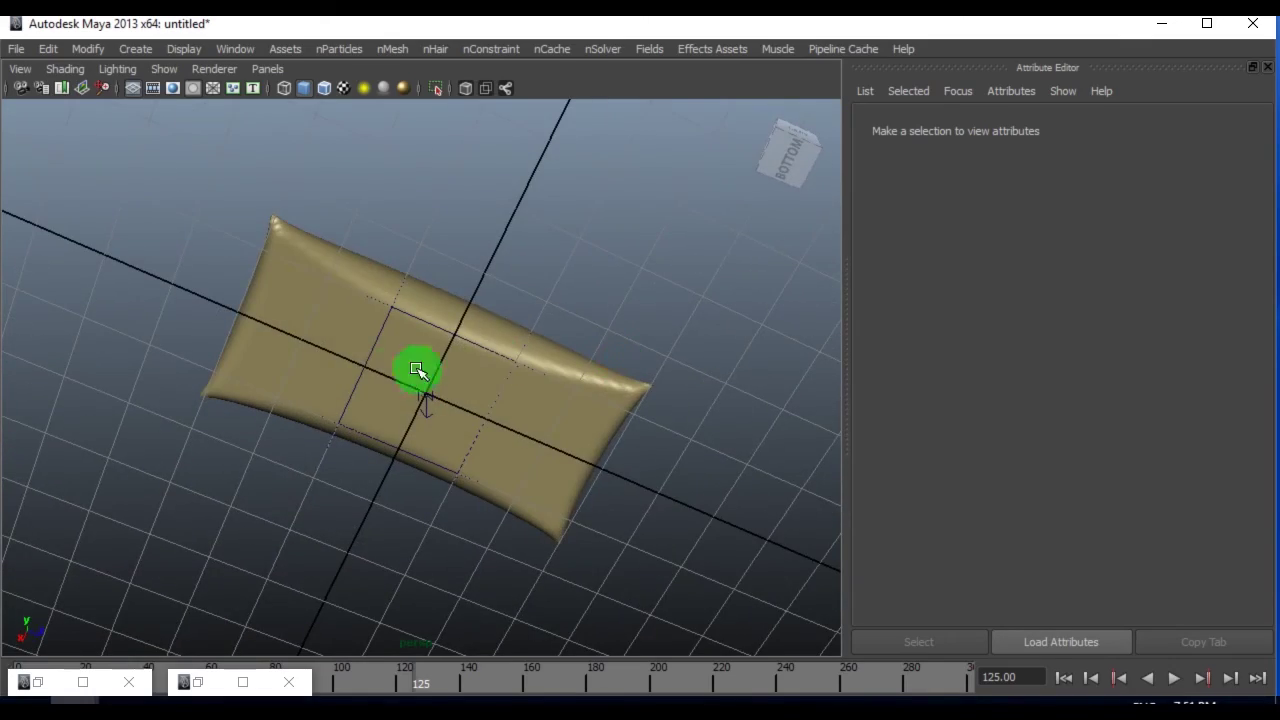
pyautogui.keyDown('alt'); pyautogui.moveTo(331, 321); pyautogui.dragTo(446, 351); pyautogui.keyUp('alt')
pyautogui.keyDown('alt'); pyautogui.moveTo(654, 409); pyautogui.dragTo(648, 467); pyautogui.keyUp('alt')
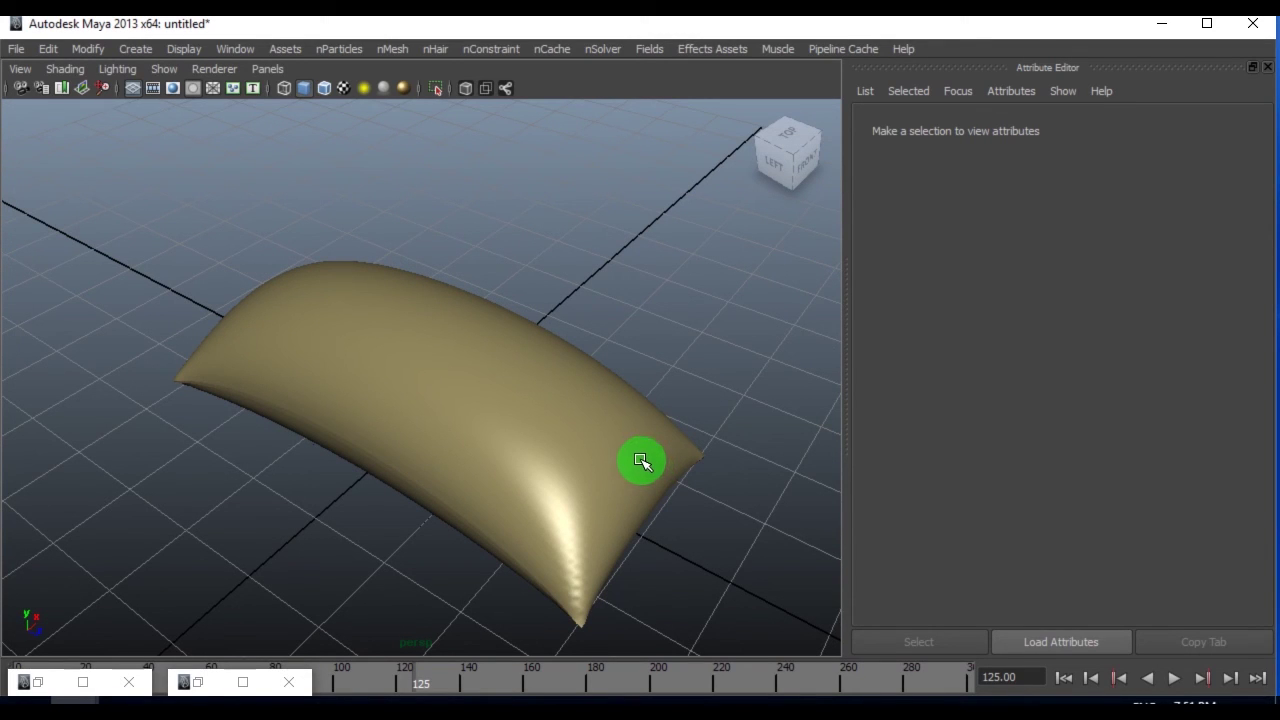
# - Open the Outliner and duplicate the inflated cloth as pCube2
pyautogui.click(537, 447)
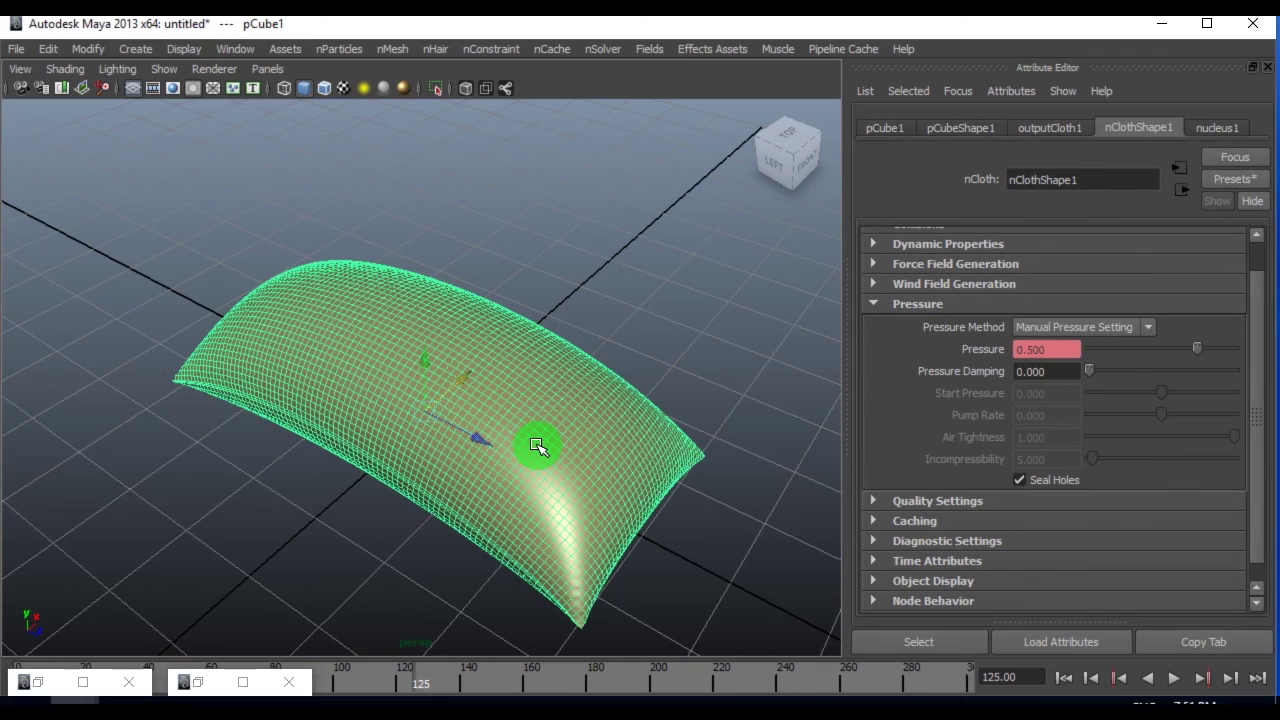
pyautogui.click(240, 48)
pyautogui.click(279, 198)
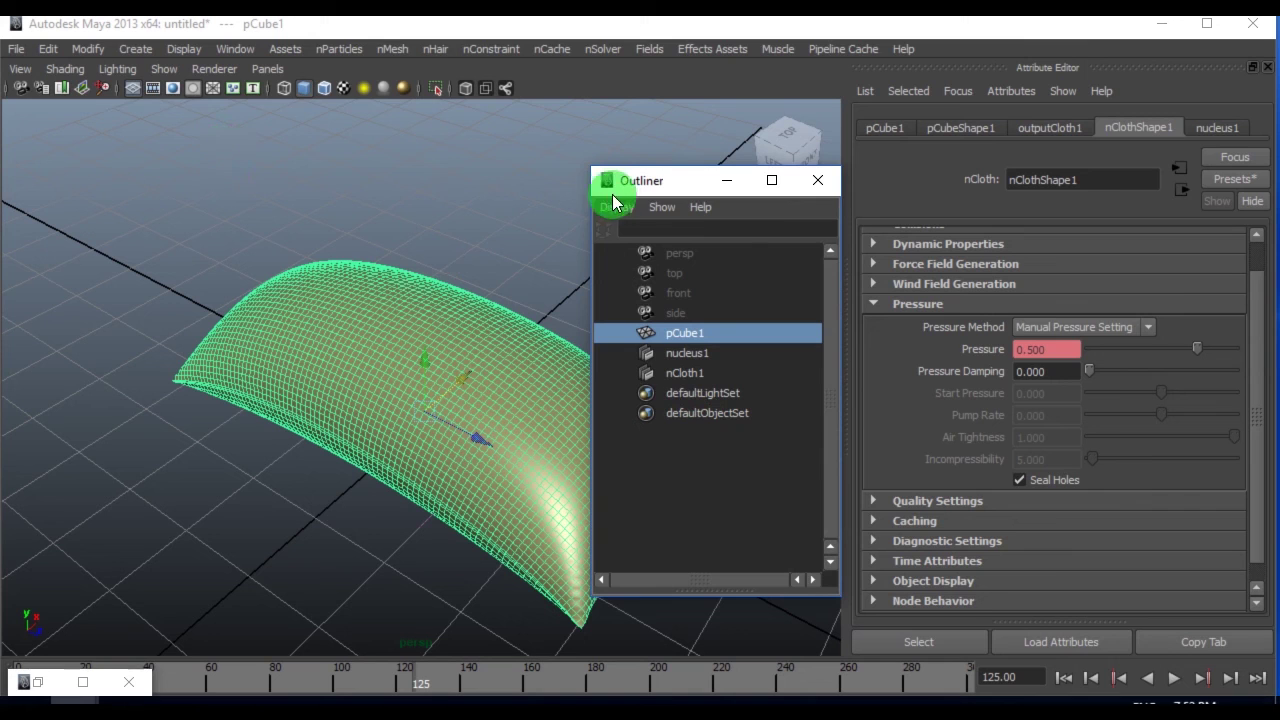
pyautogui.moveTo(627, 190); pyautogui.dragTo(820, 90)
pyautogui.click(532, 342)
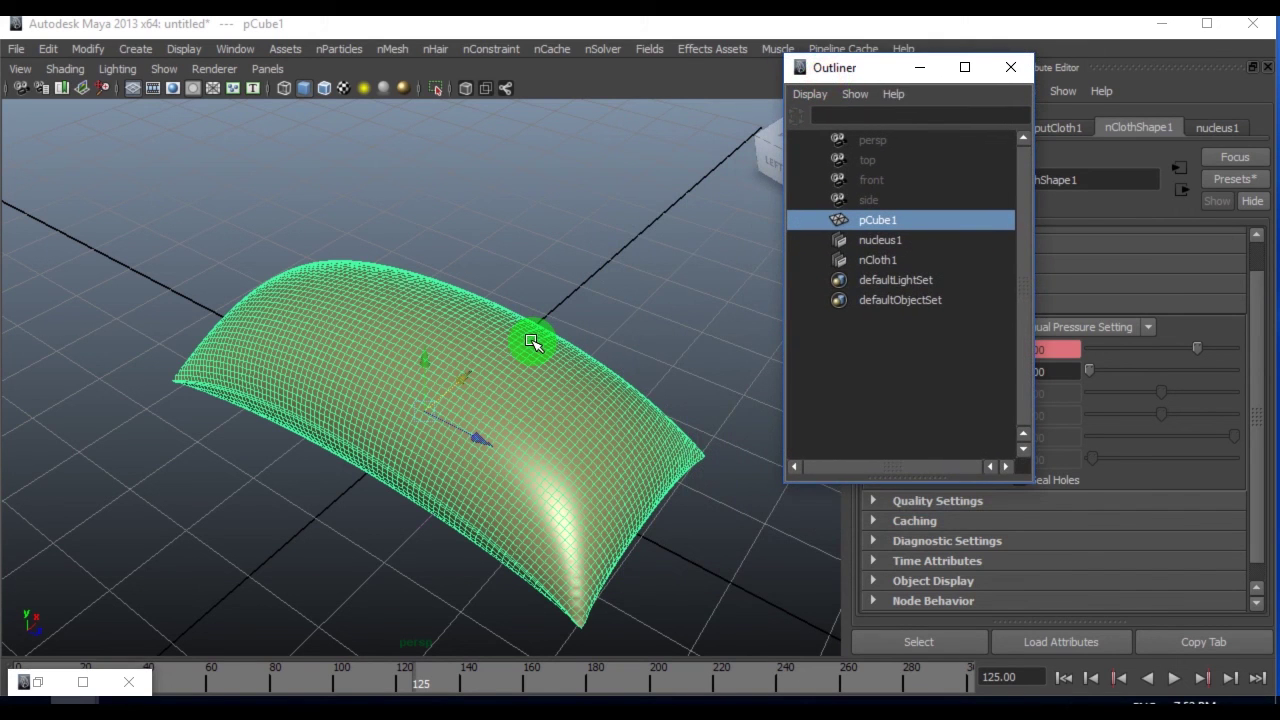
pyautogui.hotkey('ctrl', 'd')
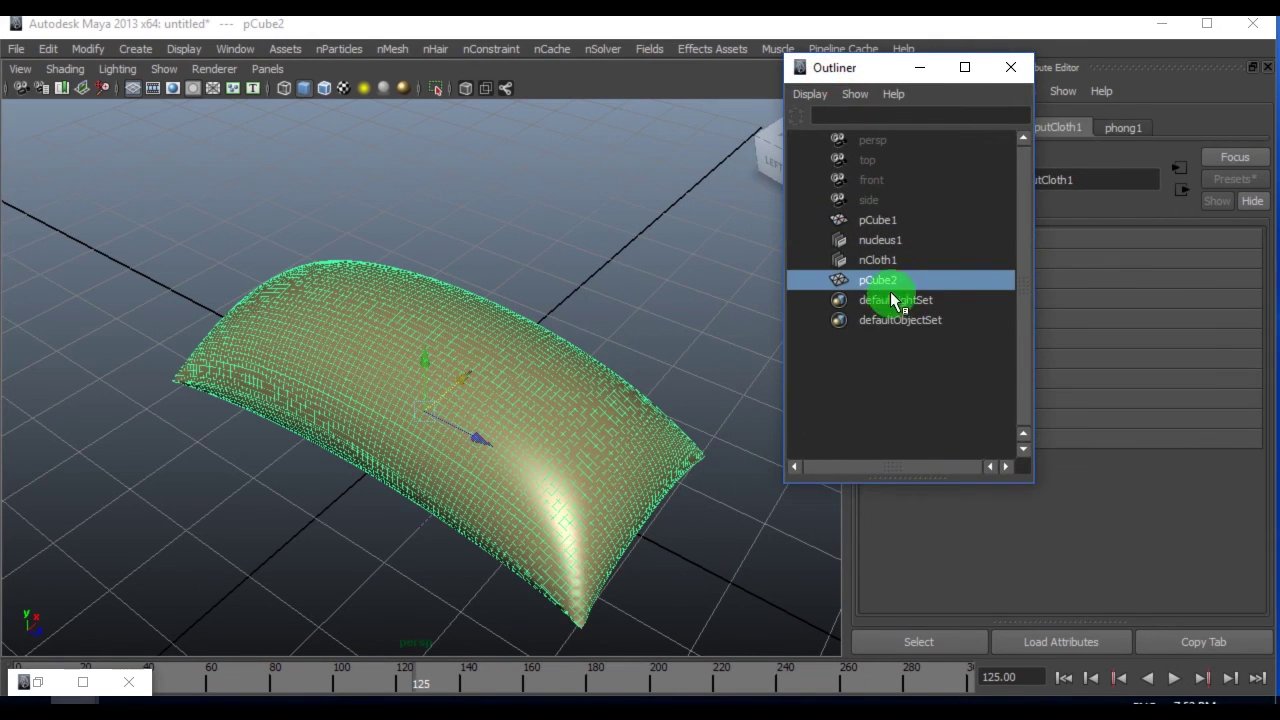
# - Delete pCube1, nucleus1 and nCloth1, then orbit around the standalone pCube2 pillow
pyautogui.moveTo(890, 222); pyautogui.dragTo(897, 262)
pyautogui.press('Delete')
pyautogui.click(900, 219)
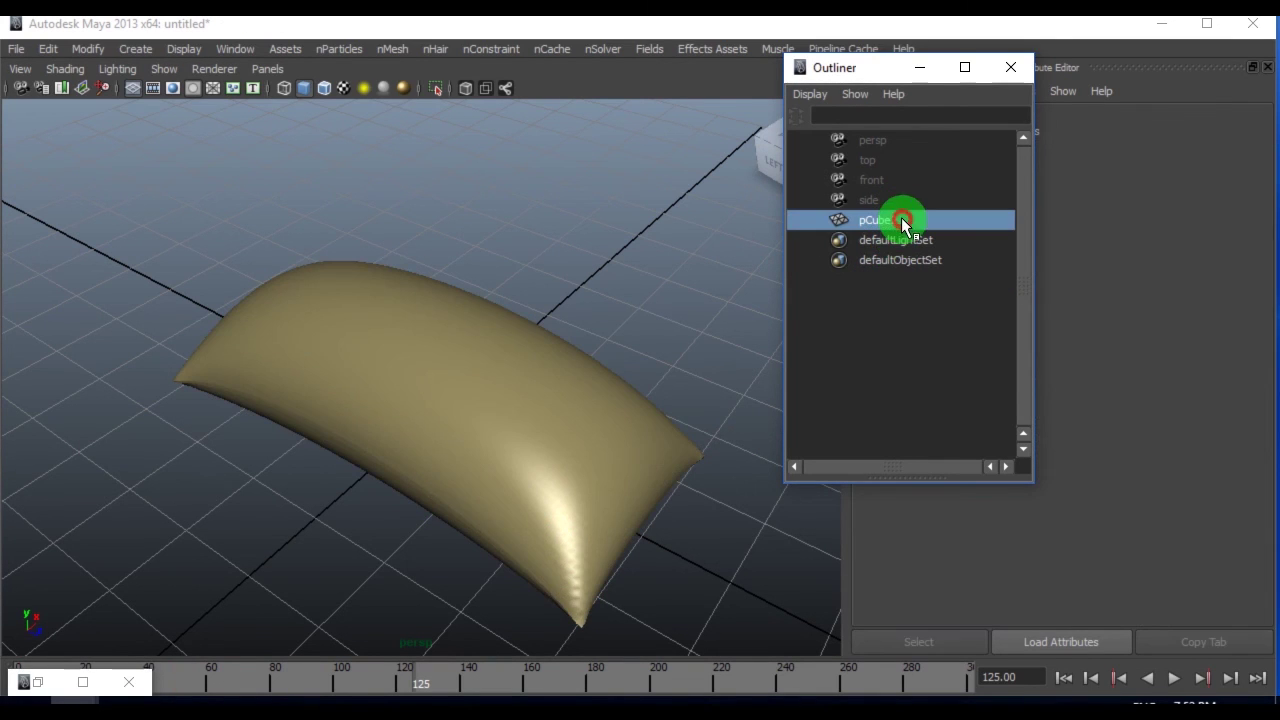
pyautogui.click(580, 280)
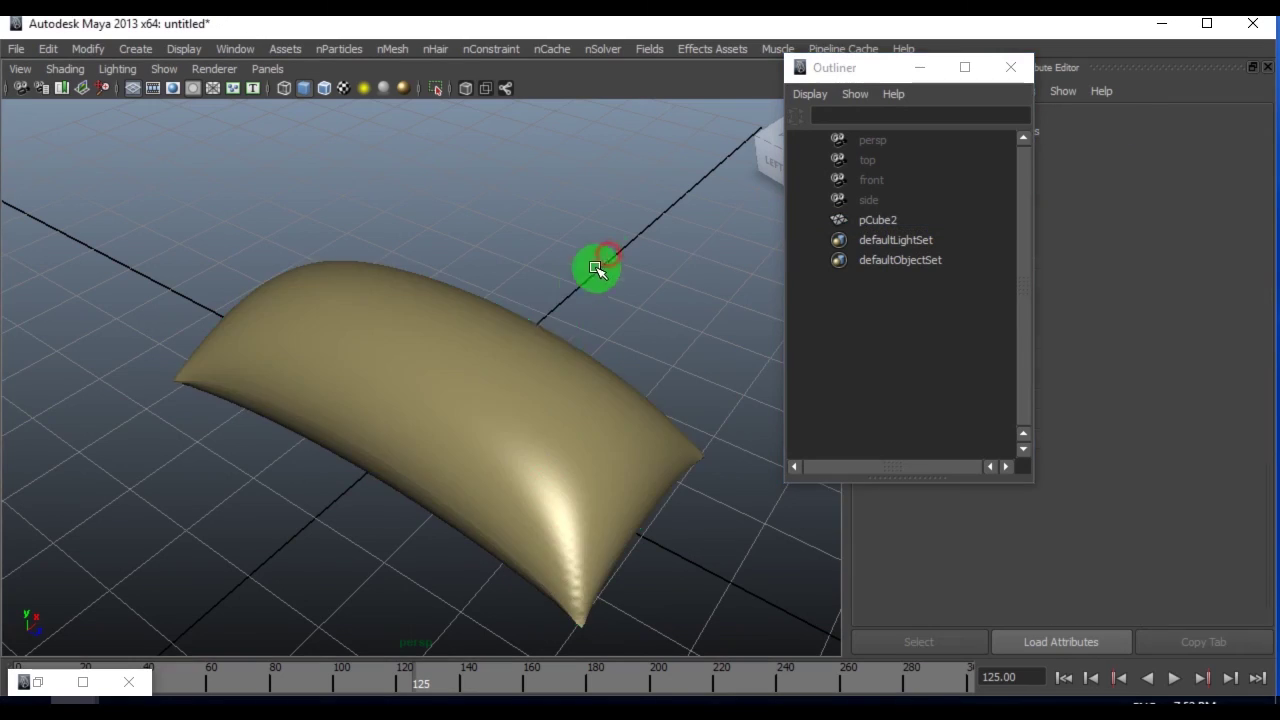
pyautogui.keyDown('alt'); pyautogui.moveTo(529, 409); pyautogui.dragTo(508, 447); pyautogui.keyUp('alt')
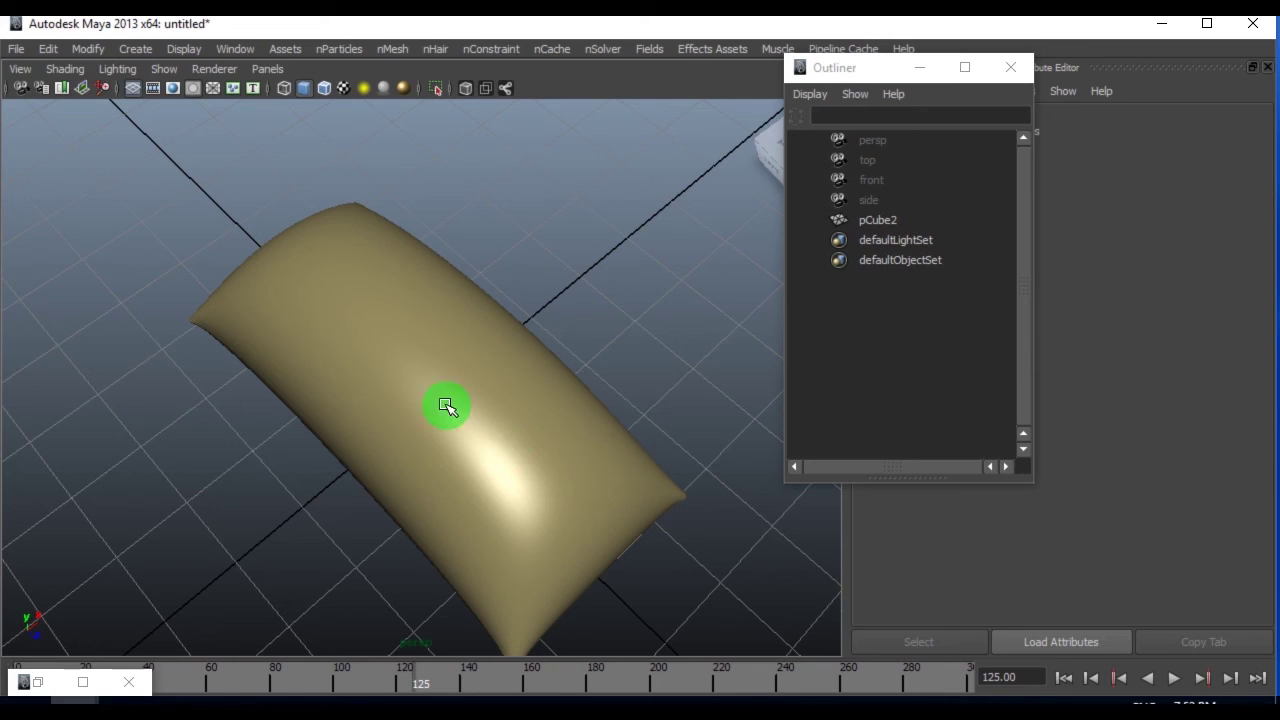
pyautogui.keyDown('alt'); pyautogui.moveTo(331, 380); pyautogui.dragTo(321, 347); pyautogui.keyUp('alt')
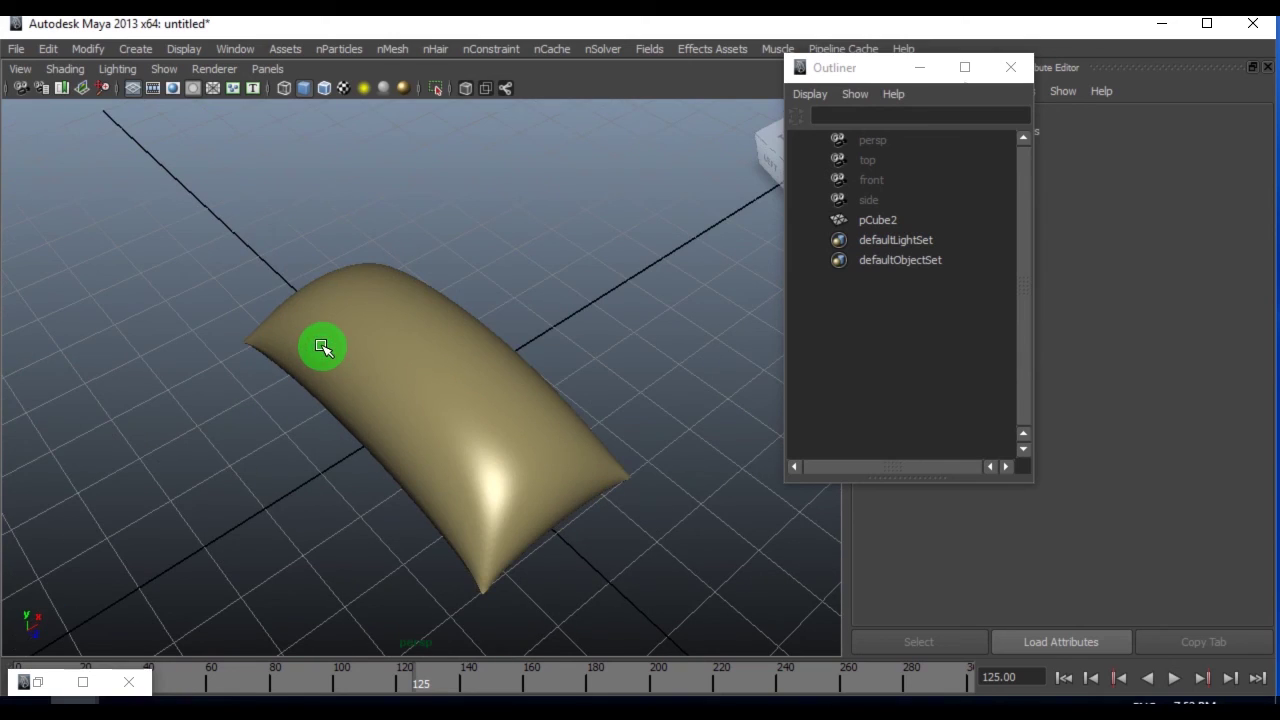